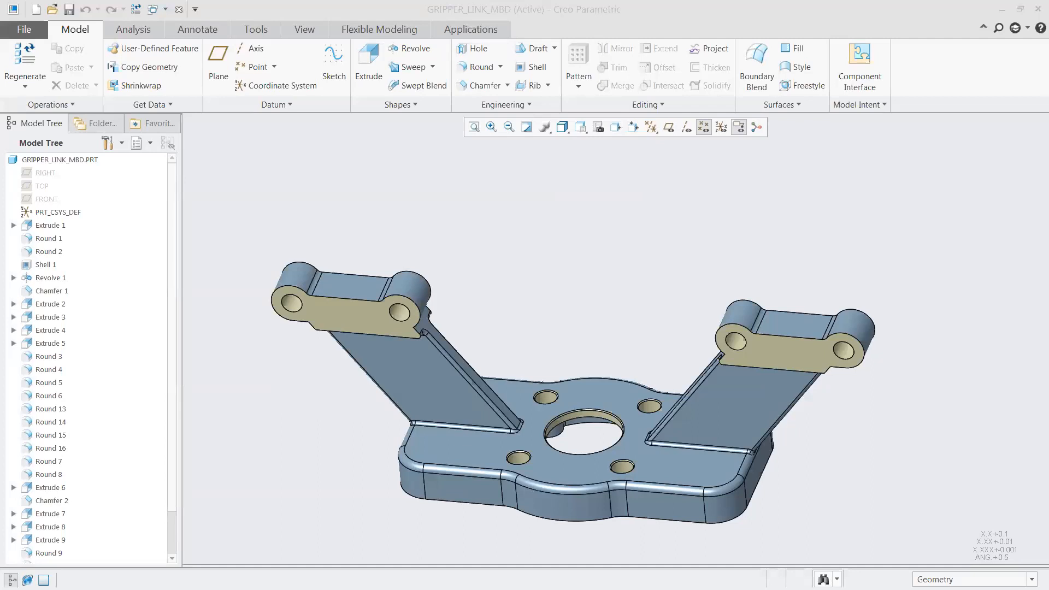
In the Mbd_01 combination state, attach a leadered geometric tolerance to the flat rim face on the ribbed side of the base plate
{"action": "mouse_move", "coordinate": [533, 341]}
{"action": "middle_mouse_down"}
{"action": "mouse_move", "coordinate": [543, 306]}
{"action": "mouse_move", "coordinate": [553, 341]}
{"action": "middle_mouse_up"}
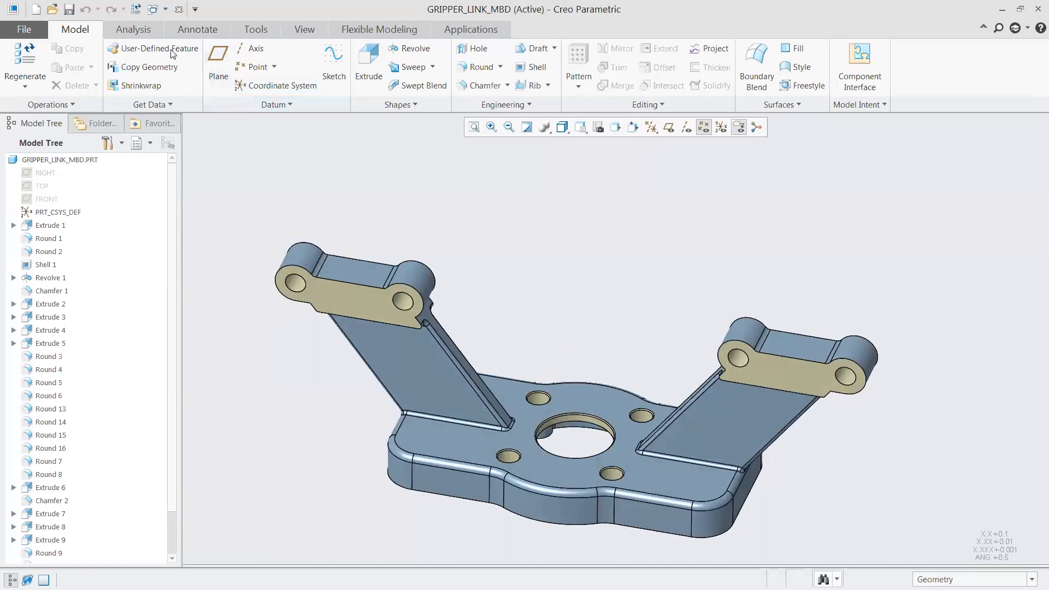
{"action": "left_click", "coordinate": [197, 30]}
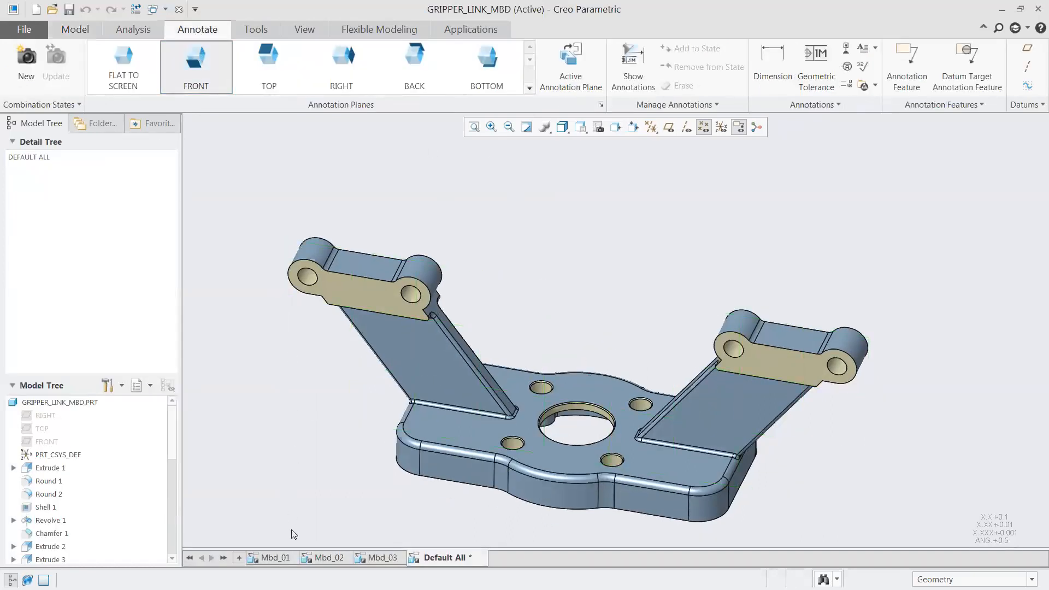
{"action": "left_click", "coordinate": [275, 562]}
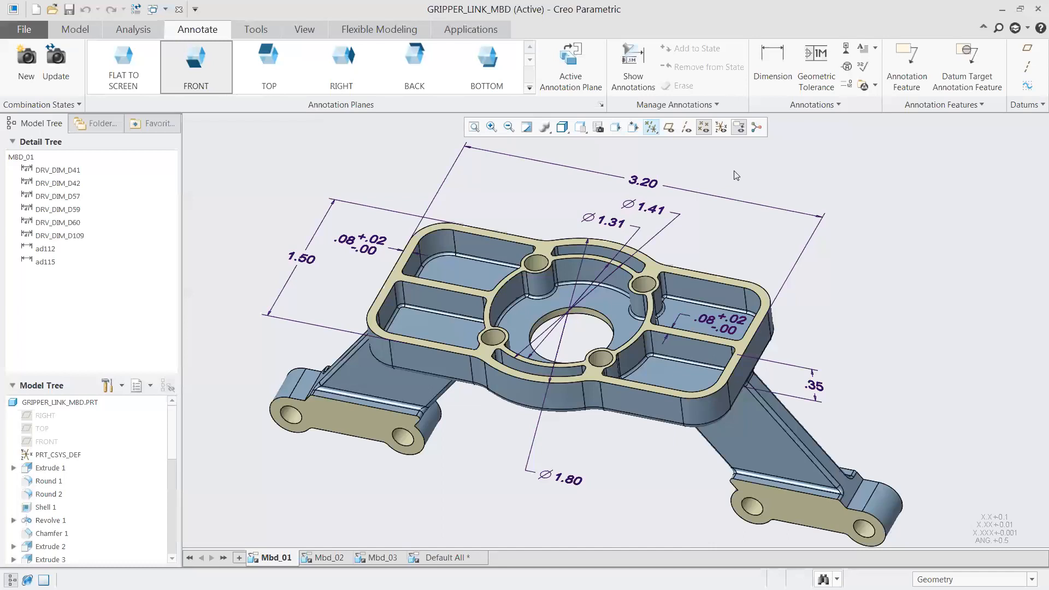
{"action": "scroll", "coordinate": [736, 176], "scroll_direction": "up", "scroll_amount": 5}
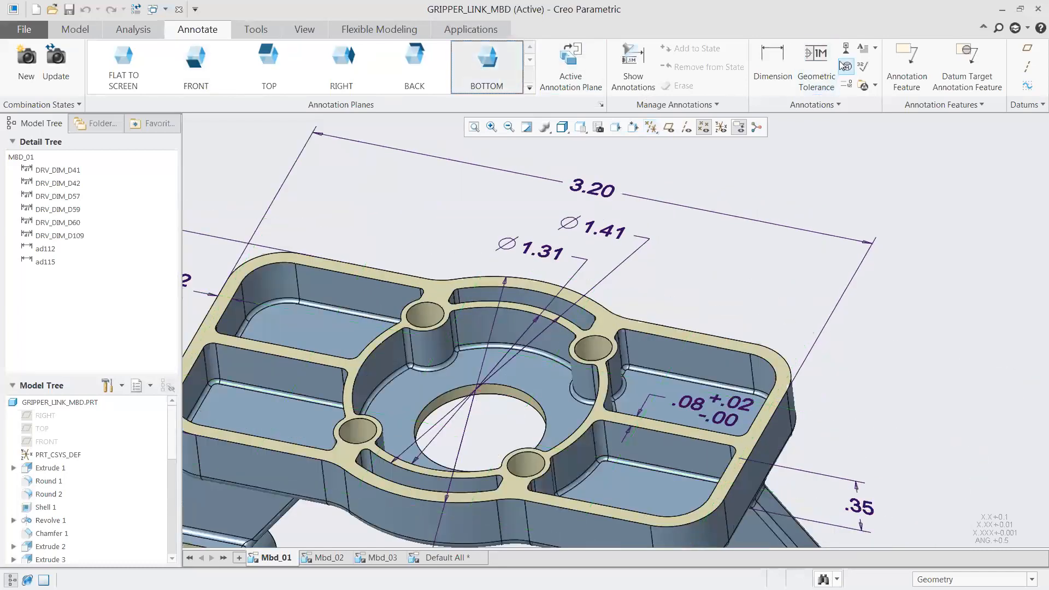
{"action": "left_click", "coordinate": [841, 65]}
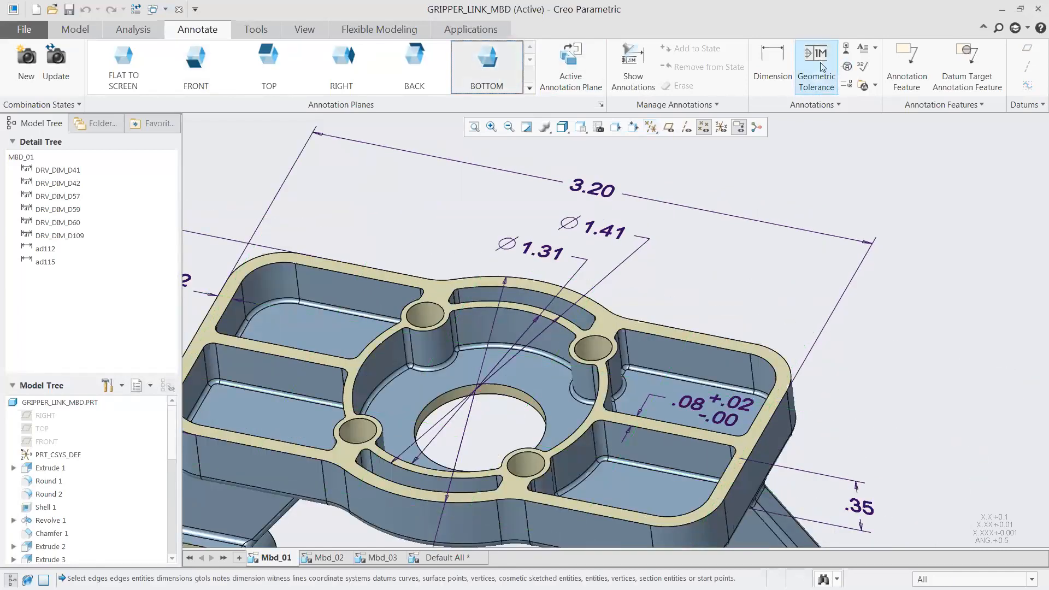
{"action": "left_click", "coordinate": [603, 324]}
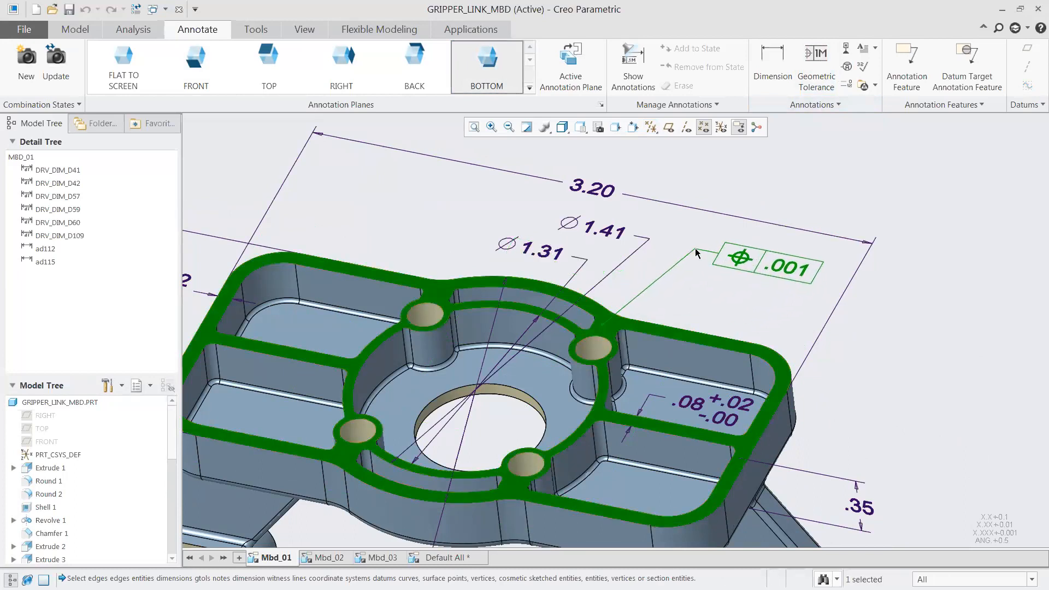
{"action": "middle_click", "coordinate": [696, 252]}
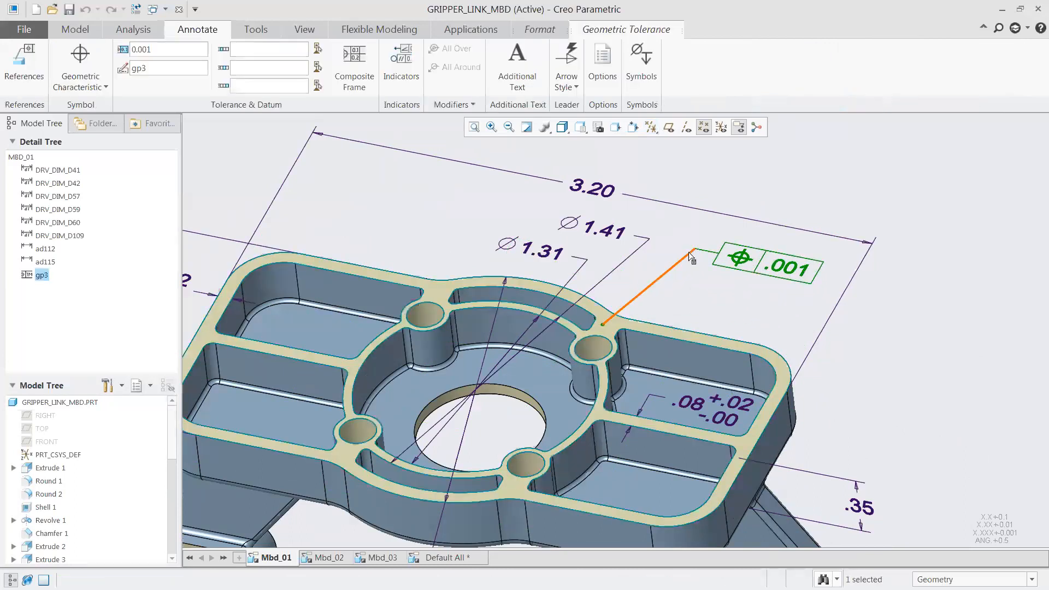
Set the rim face's geometric tolerance to flatness with a value of 0.002
{"action": "left_click", "coordinate": [105, 90]}
{"action": "left_click", "coordinate": [82, 117]}
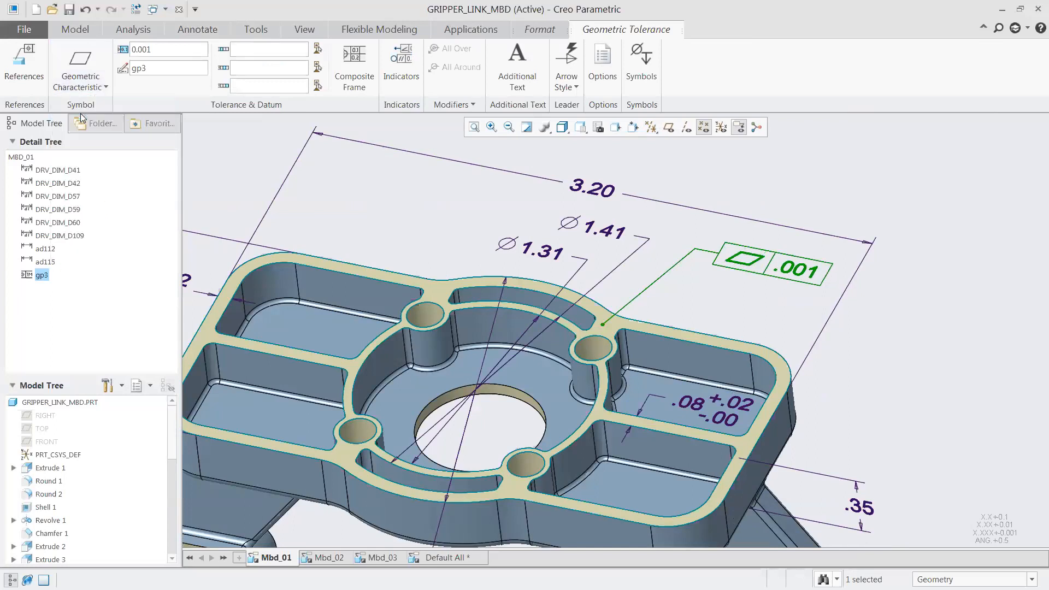
{"action": "left_click_drag", "start_coordinate": [147, 50], "coordinate": [162, 56]}
{"action": "left_click", "coordinate": [793, 168]}
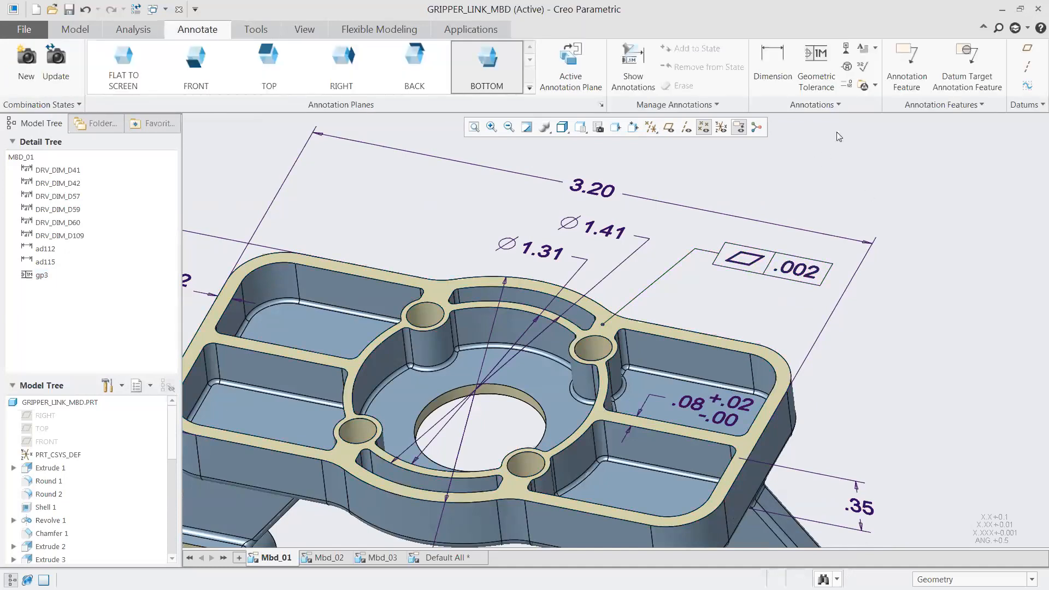
Attach datum feature symbol A to the flatness tolerance frame and place it below the frame
{"action": "left_click", "coordinate": [846, 49]}
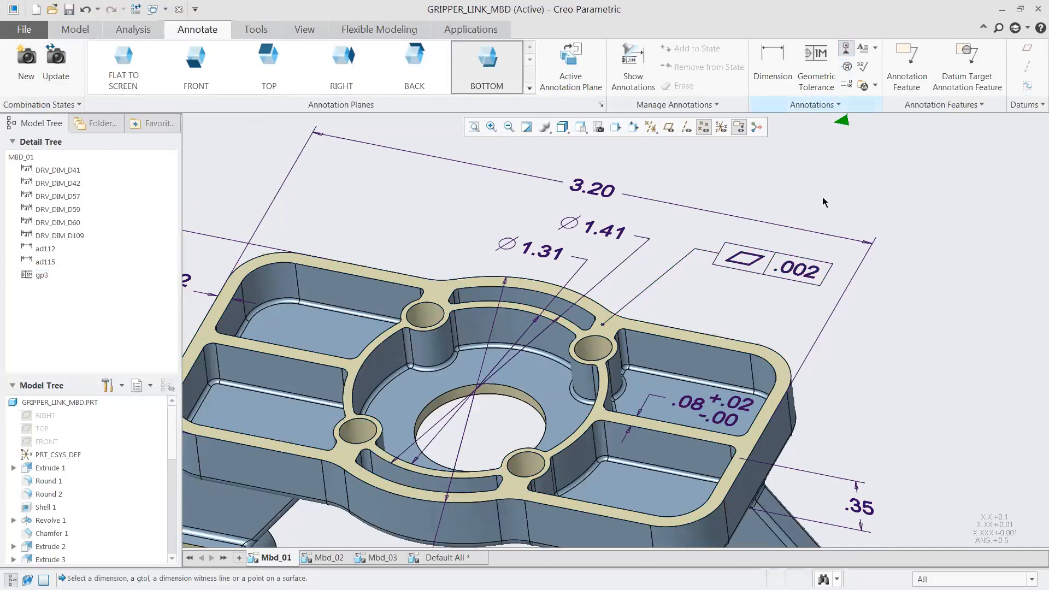
{"action": "left_click", "coordinate": [780, 267]}
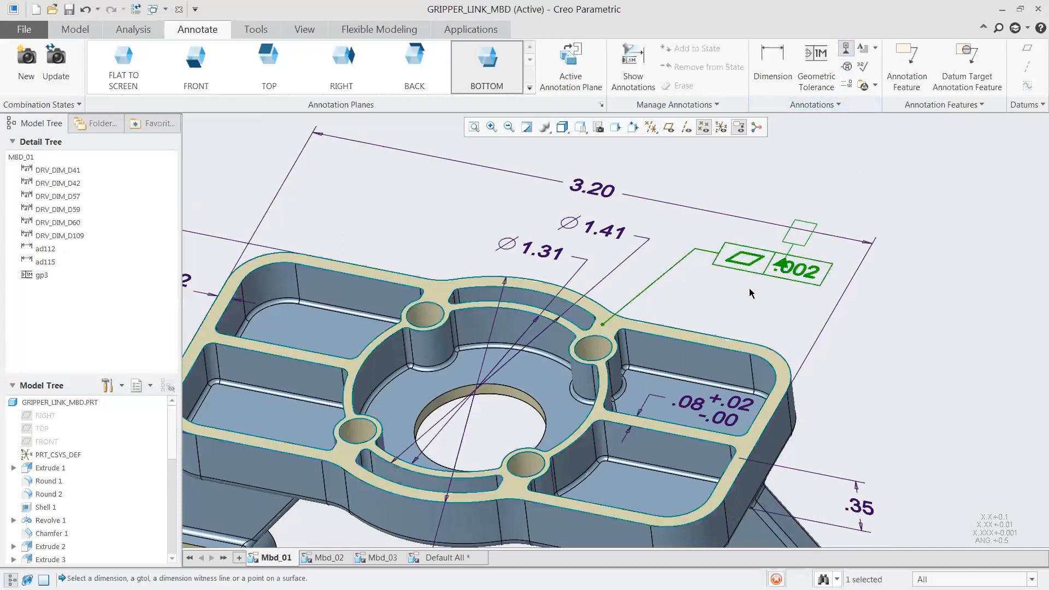
{"action": "left_click", "coordinate": [748, 323]}
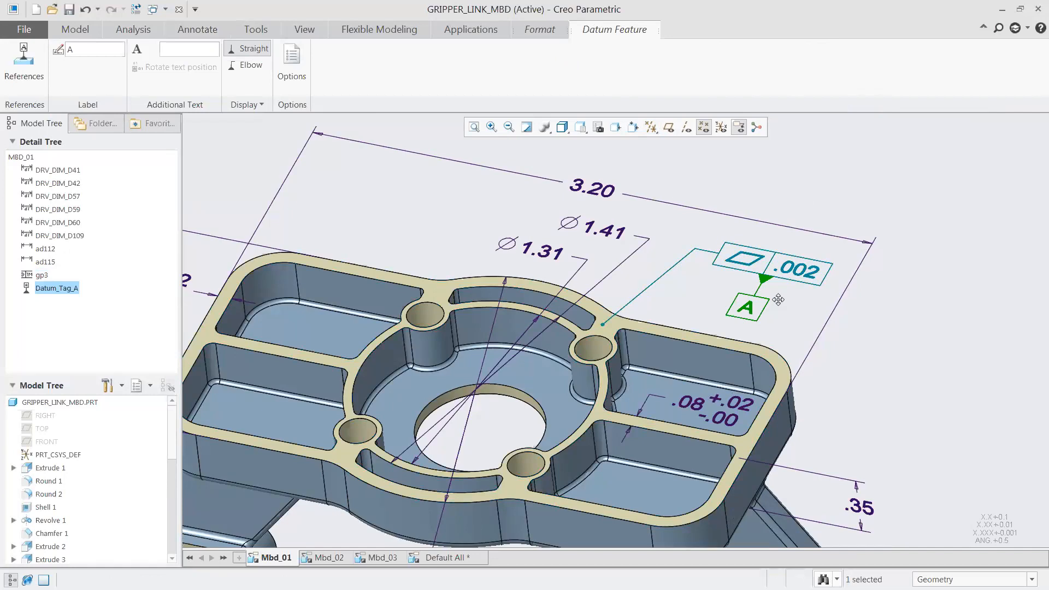
Add the base plate's flat rim face to the references of datum feature symbol A
{"action": "left_click", "coordinate": [24, 60]}
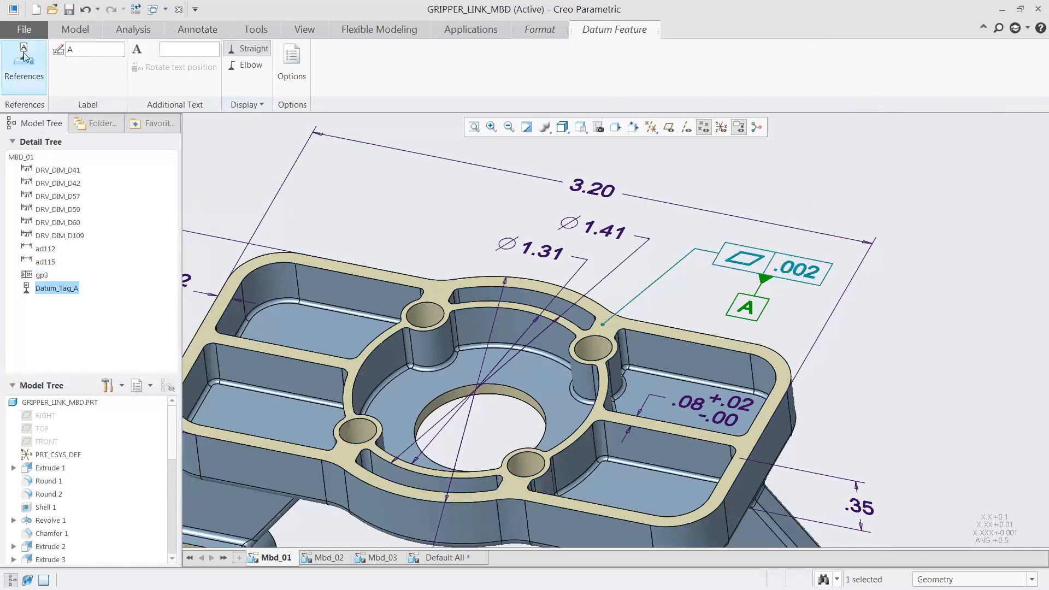
{"action": "left_click", "coordinate": [623, 325]}
{"action": "left_click", "coordinate": [978, 295]}
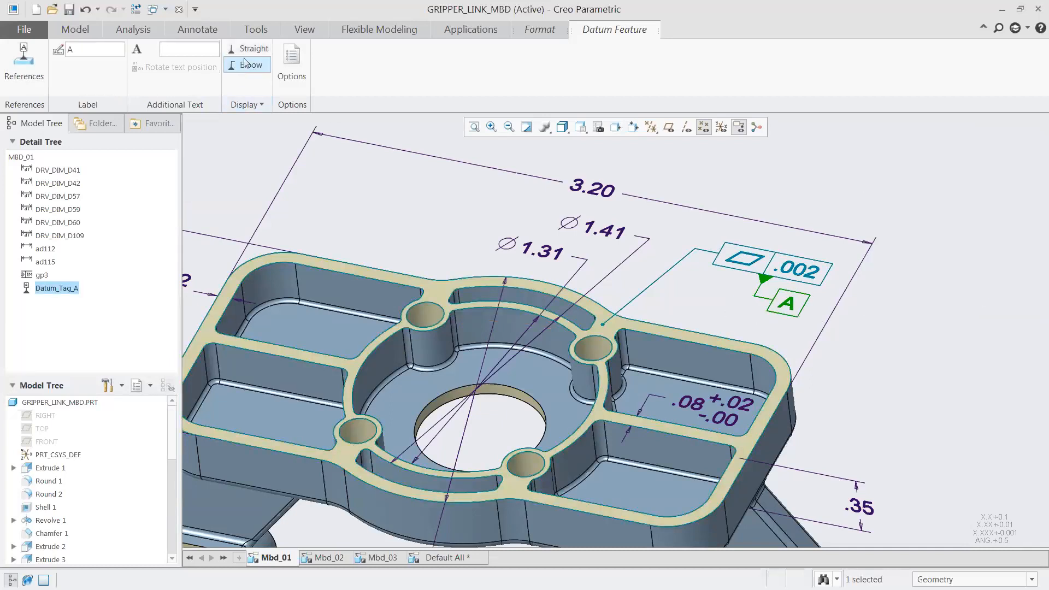
Try the Gtol Elbow placement for datum feature symbol A, then return the symbol to the flatness frame
{"action": "right_click", "coordinate": [759, 309]}
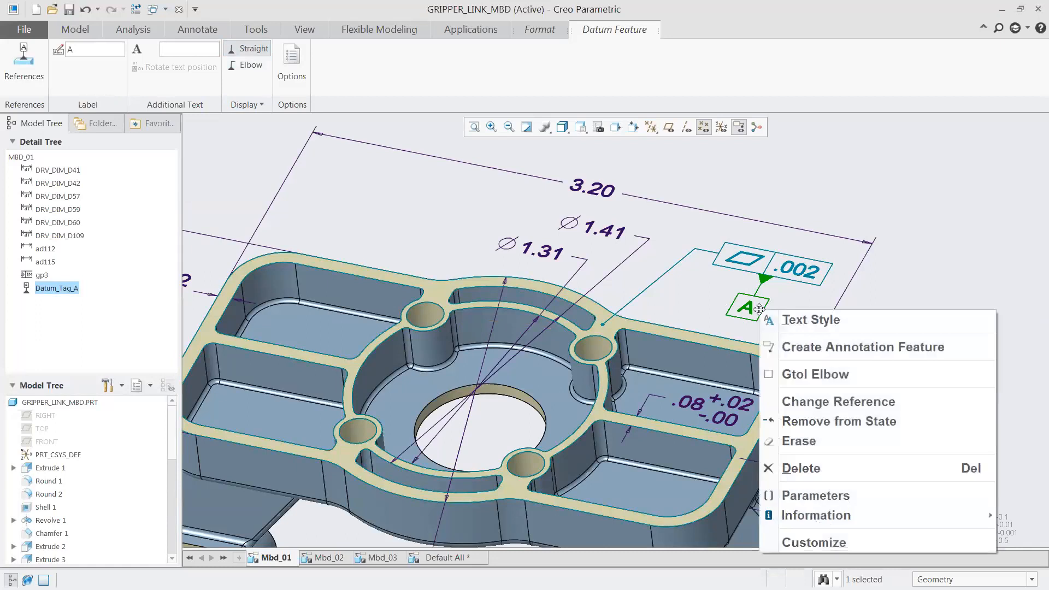
{"action": "left_click", "coordinate": [808, 373]}
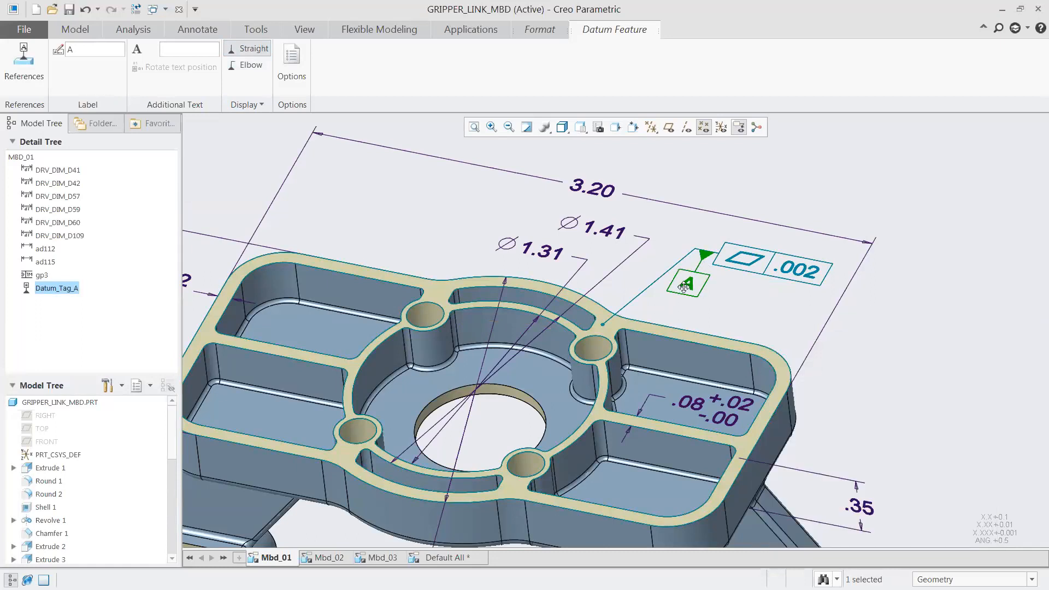
{"action": "right_click", "coordinate": [684, 286]}
{"action": "left_click", "coordinate": [745, 351]}
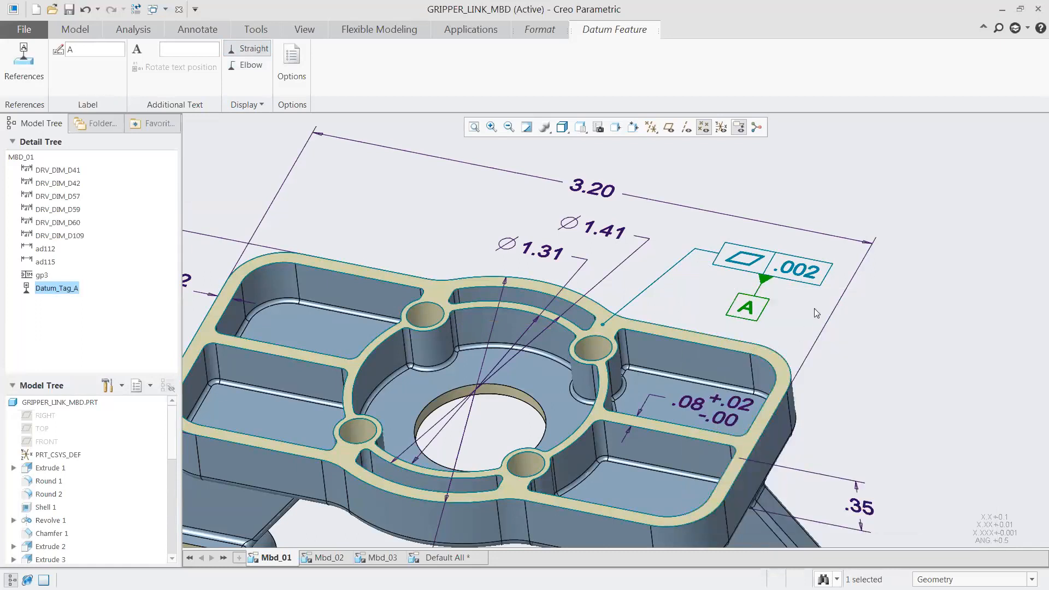
Finish editing datum symbol A and update the Mbd_01 combination state
{"action": "left_click", "coordinate": [899, 301]}
{"action": "scroll", "coordinate": [737, 178], "scroll_direction": "down", "scroll_amount": 3}
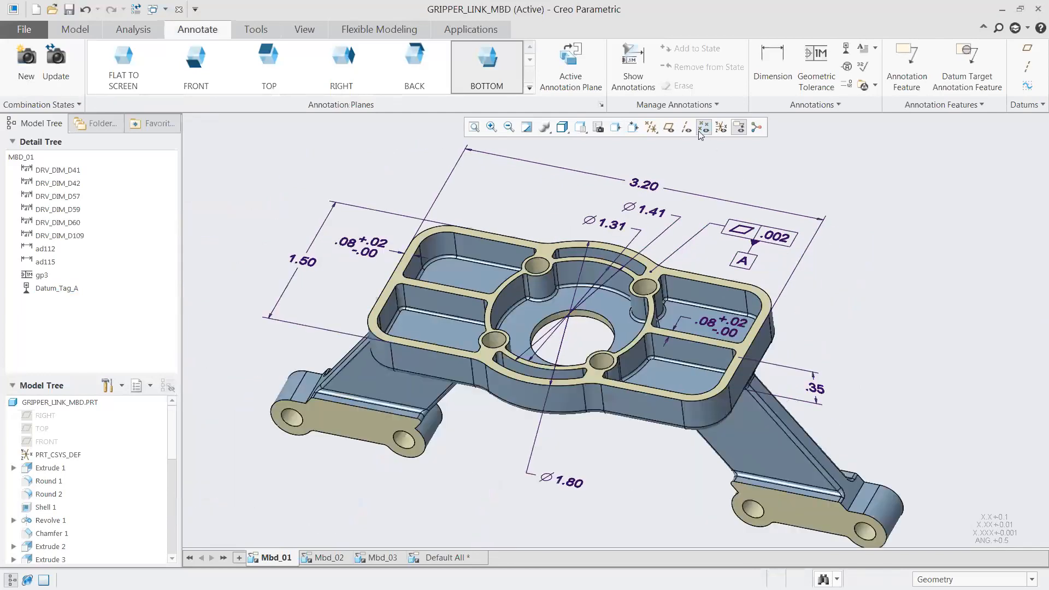
{"action": "left_click", "coordinate": [57, 65]}
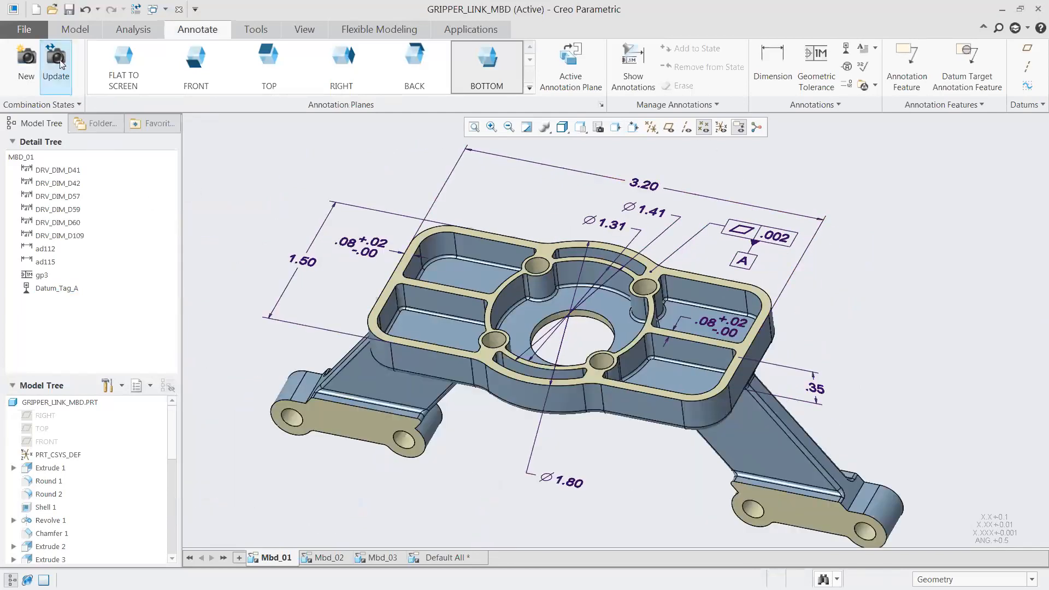
In the Mbd_02 state, show the central bore's diameter dimension on the TOP annotation plane and place it above the part
{"action": "left_click", "coordinate": [328, 557]}
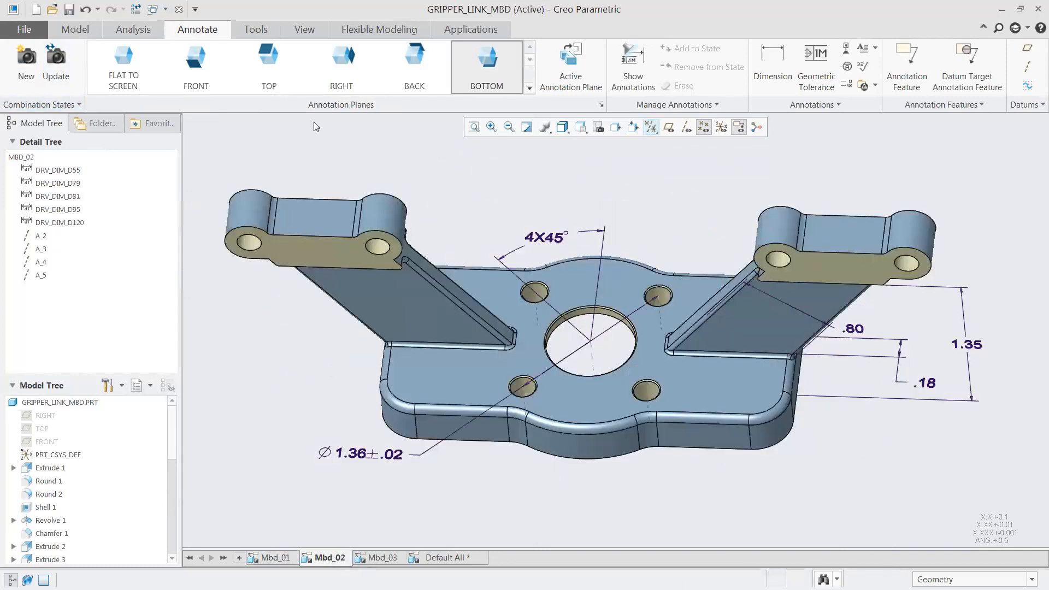
{"action": "left_click", "coordinate": [268, 63]}
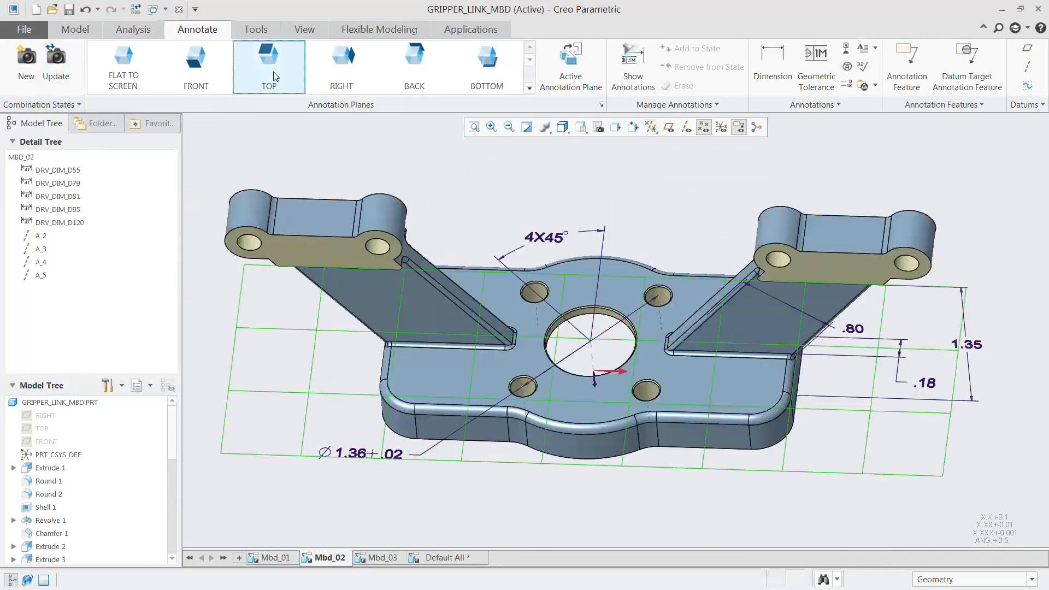
{"action": "left_click", "coordinate": [631, 57]}
{"action": "scroll", "coordinate": [600, 309], "scroll_direction": "down", "scroll_amount": 5}
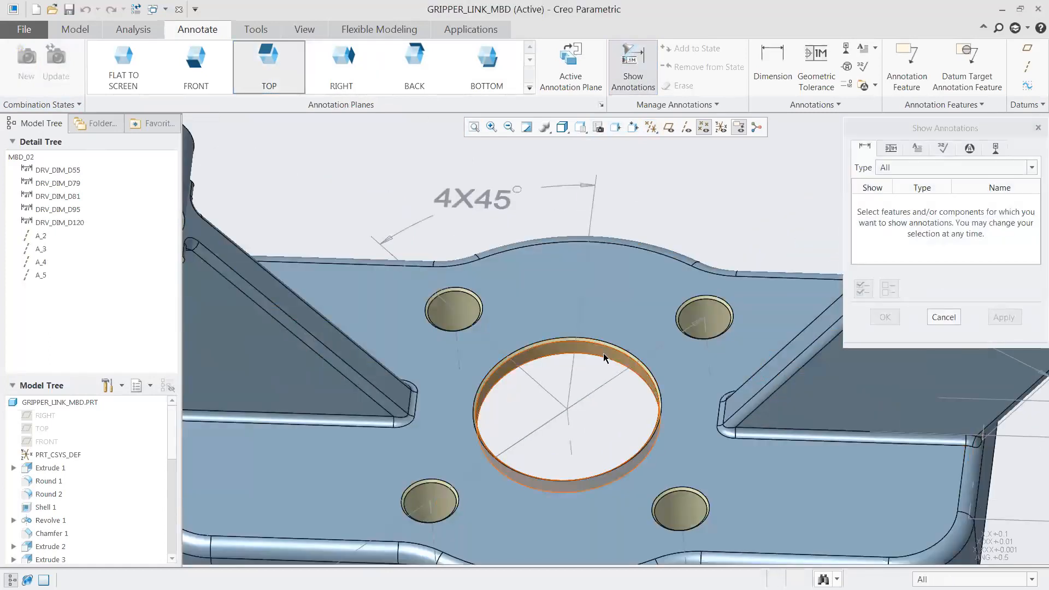
{"action": "left_click", "coordinate": [604, 370]}
{"action": "left_click", "coordinate": [589, 371]}
{"action": "middle_click", "coordinate": [609, 448]}
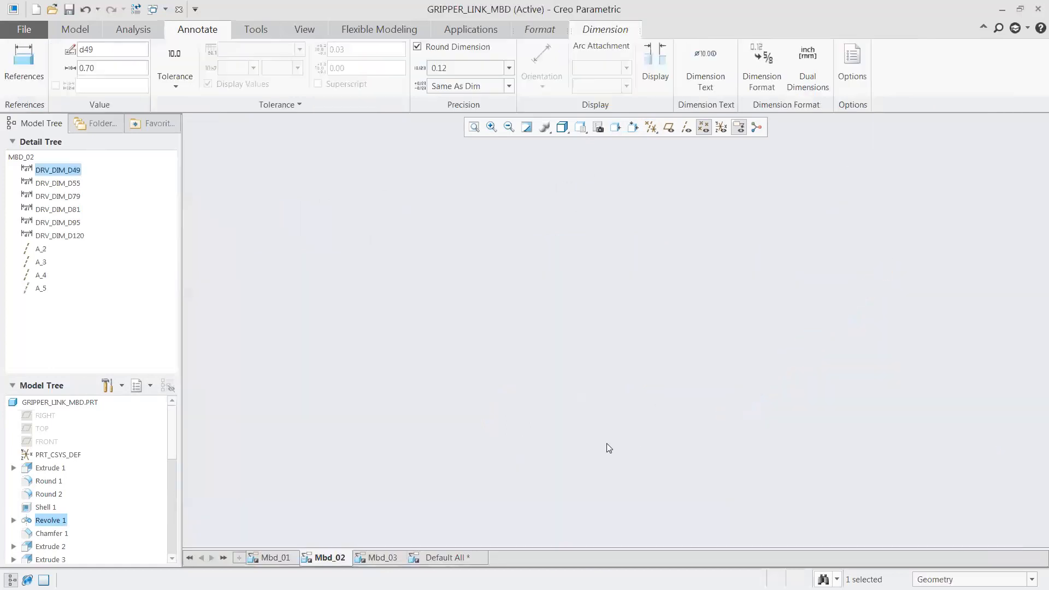
{"action": "scroll", "coordinate": [578, 460], "scroll_direction": "up", "scroll_amount": 4}
{"action": "left_click_drag", "start_coordinate": [585, 418], "coordinate": [628, 252]}
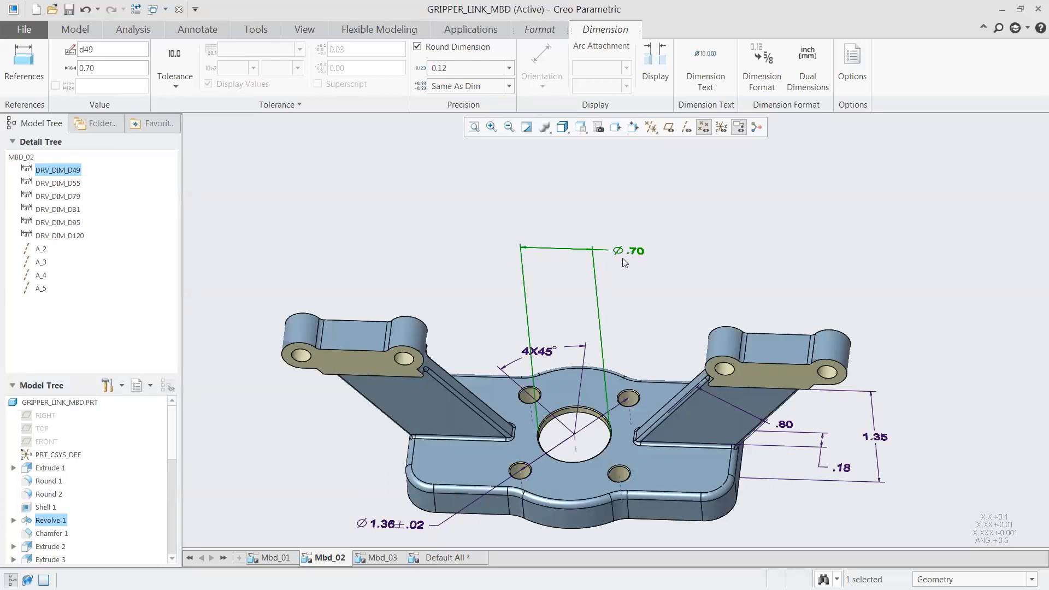
Give the central bore's diameter dimension a plus-minus tolerance of +0.02 and -0.01
{"action": "left_click", "coordinate": [177, 87]}
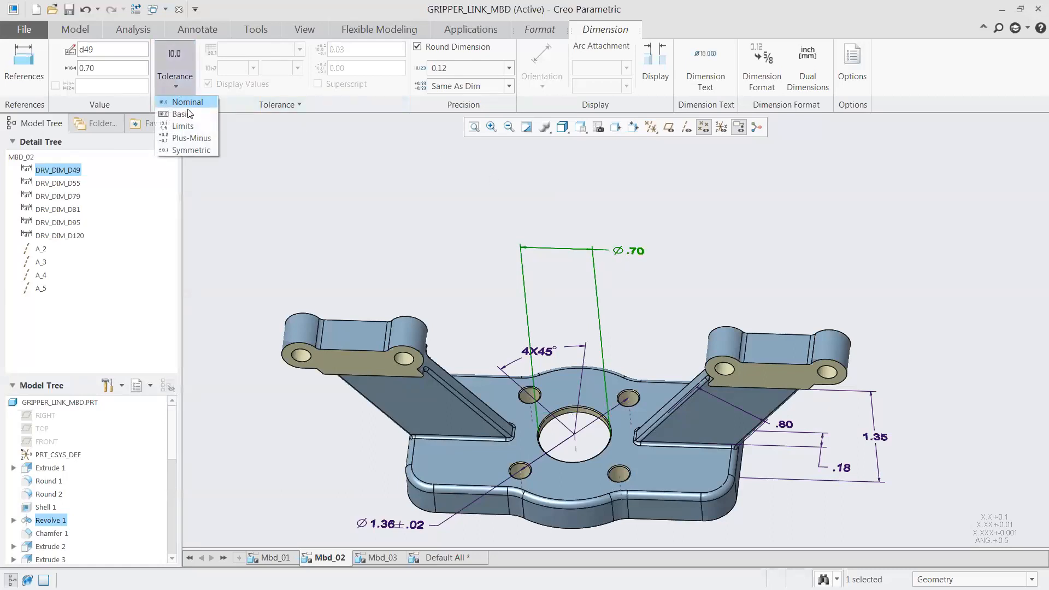
{"action": "left_click", "coordinate": [186, 140]}
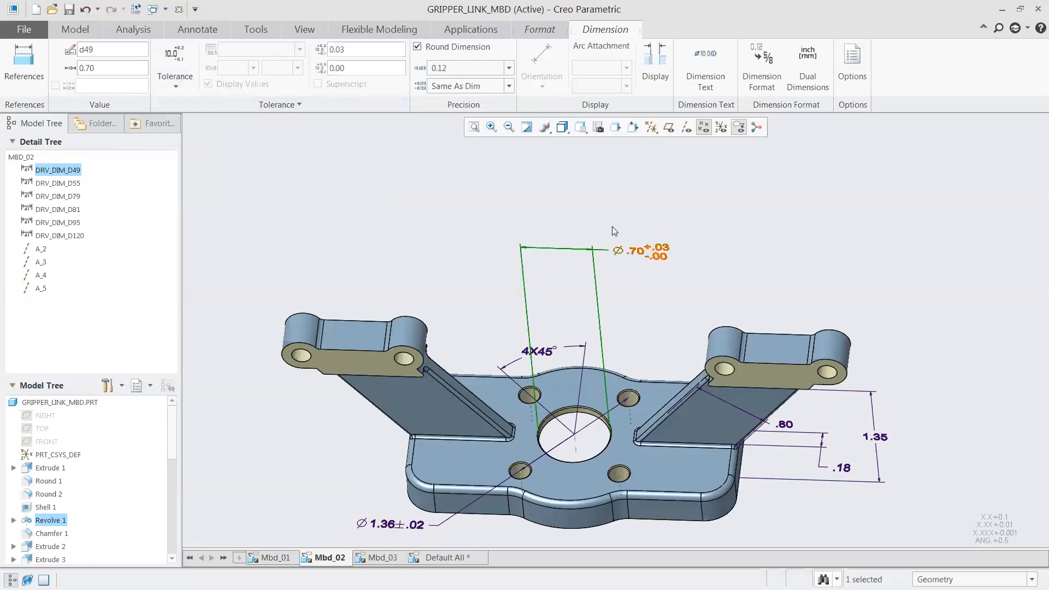
{"action": "left_click", "coordinate": [341, 67]}
{"action": "type", "text": "1"}
{"action": "left_click", "coordinate": [345, 49]}
{"action": "key", "text": "BackSpace"}
{"action": "type", "text": "2"}
{"action": "left_click", "coordinate": [615, 269]}
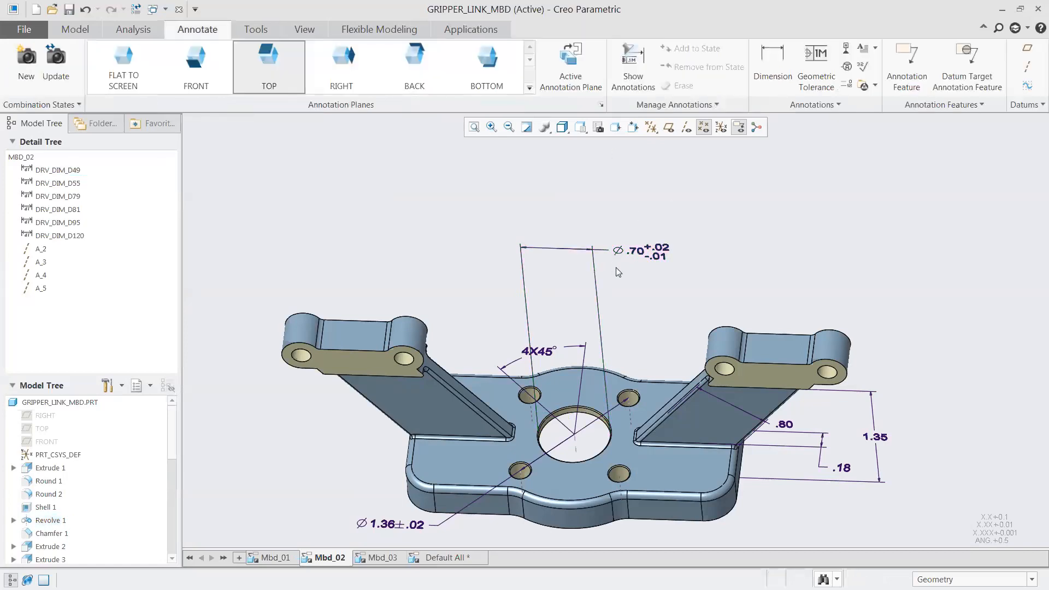
Attach a geometric tolerance to the central bore's diameter dimension and set its characteristic to perpendicularity
{"action": "scroll", "coordinate": [616, 267], "scroll_direction": "down", "scroll_amount": 1}
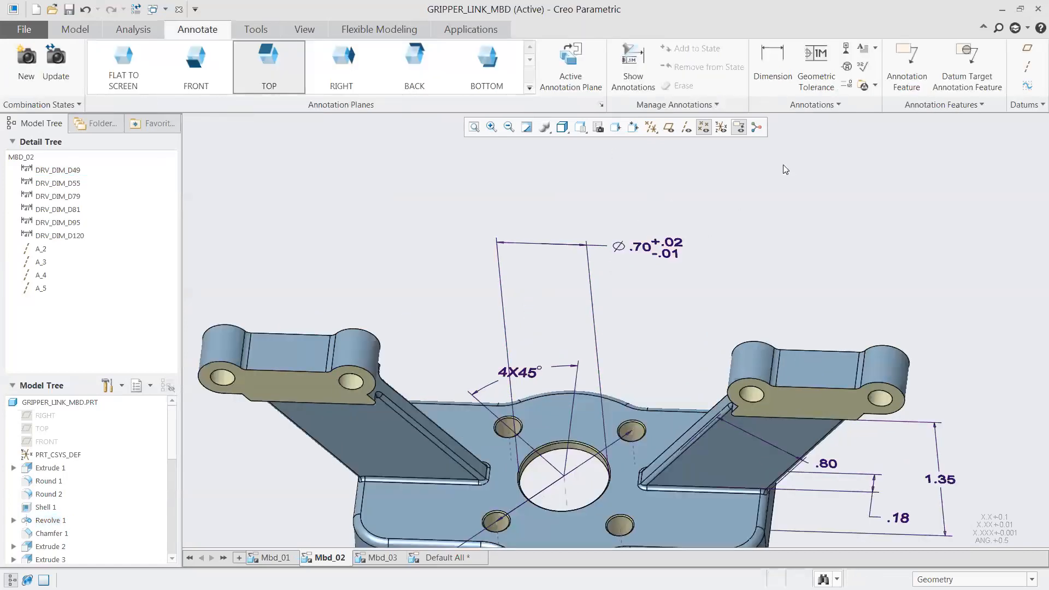
{"action": "left_click", "coordinate": [816, 65]}
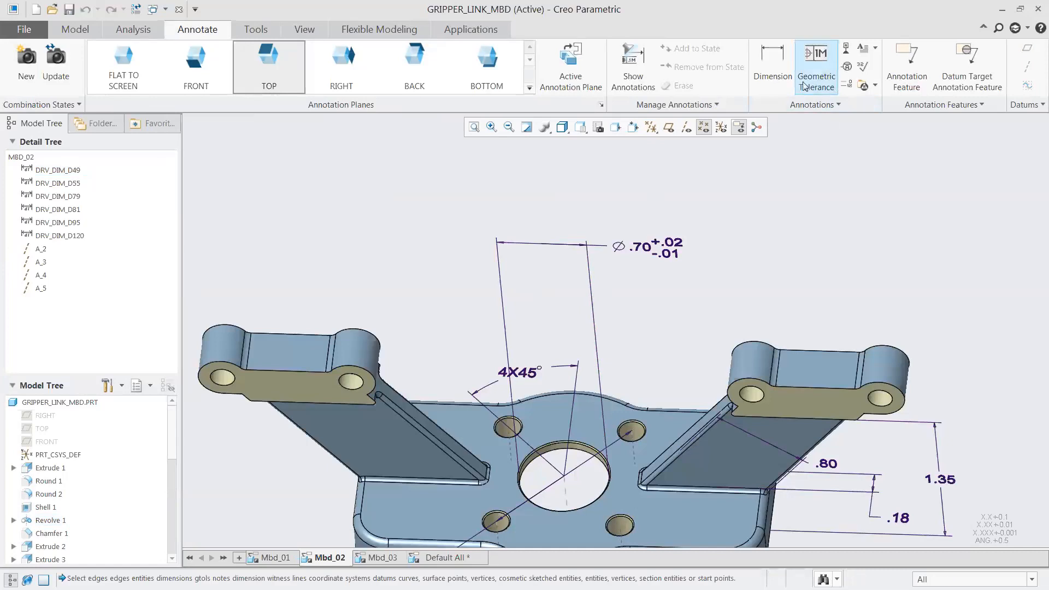
{"action": "left_click", "coordinate": [666, 244]}
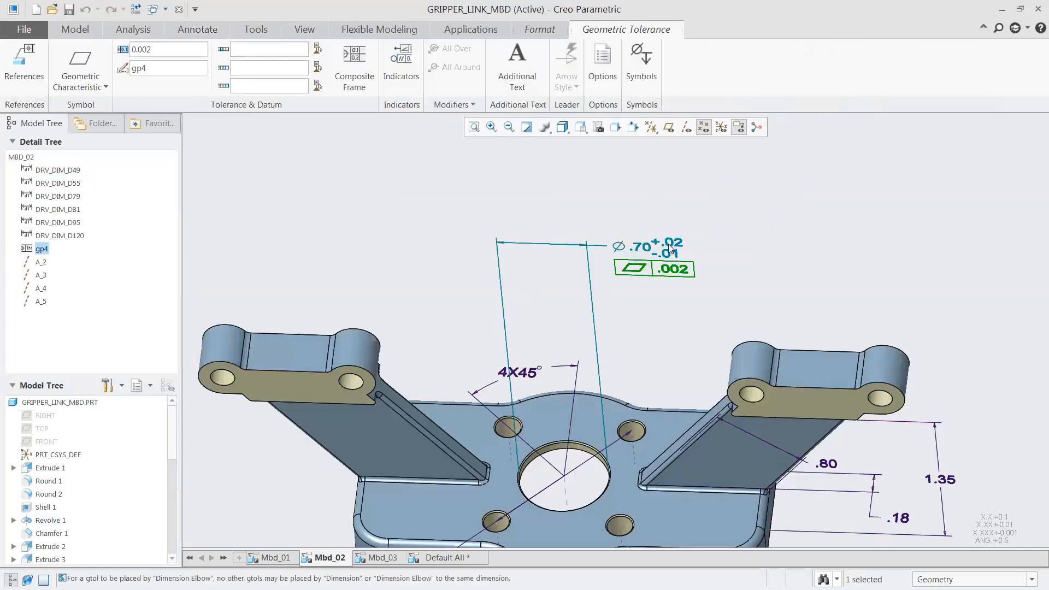
{"action": "left_click", "coordinate": [106, 89]}
{"action": "left_click", "coordinate": [102, 184]}
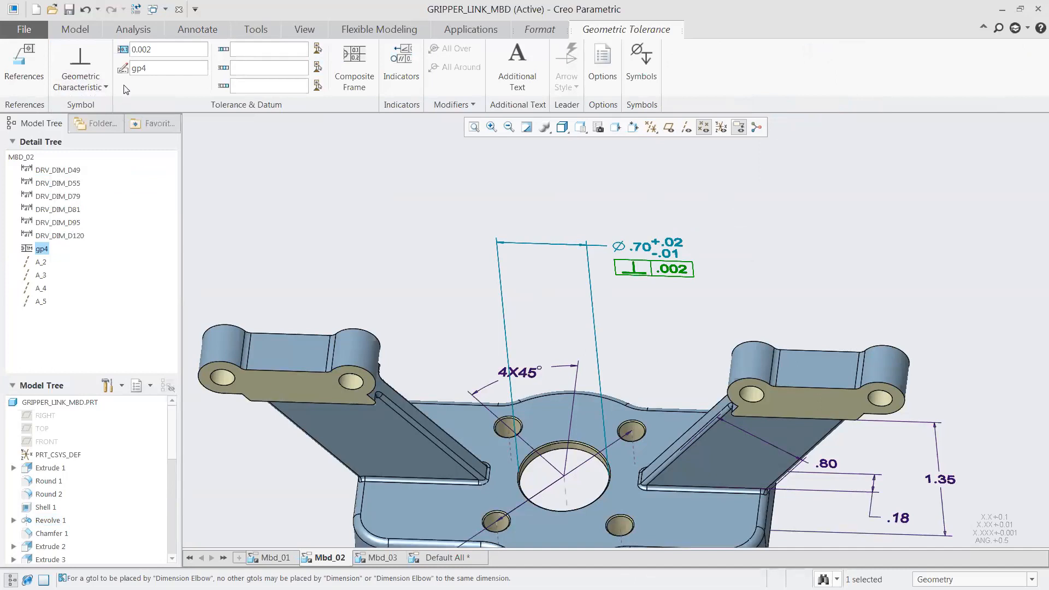
Set the perpendicularity tolerance value to 0.003 with A as the primary datum reference
{"action": "left_click_drag", "start_coordinate": [148, 51], "coordinate": [159, 51]}
{"action": "type", "text": "A"}
{"action": "left_click", "coordinate": [246, 66]}
Add a diameter symbol before the 0.003 perpendicularity value and the circled M (maximum material condition) modifier after it
{"action": "left_click", "coordinate": [644, 58]}
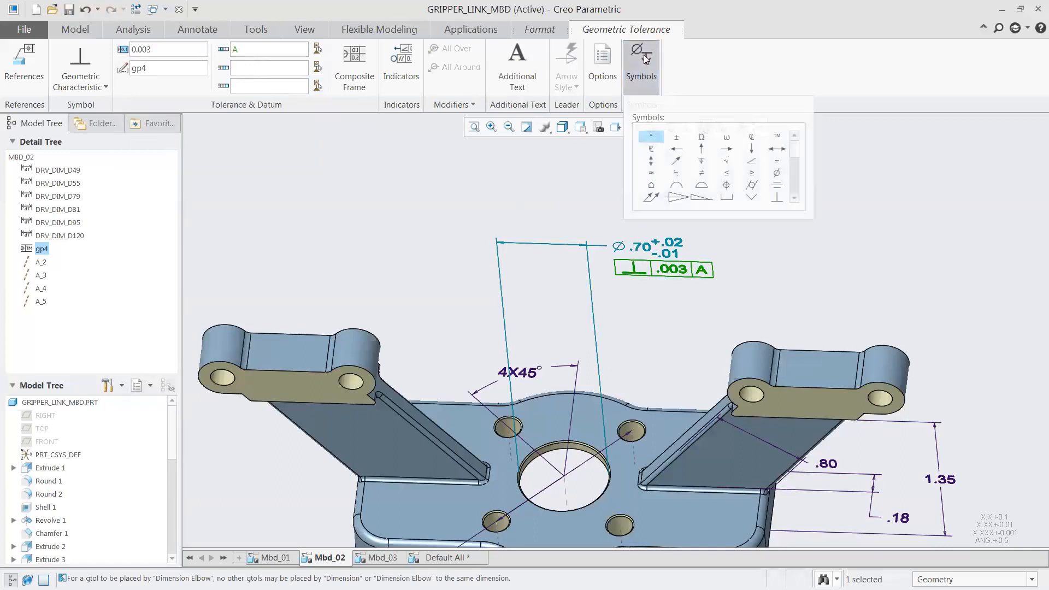
{"action": "left_click", "coordinate": [778, 174]}
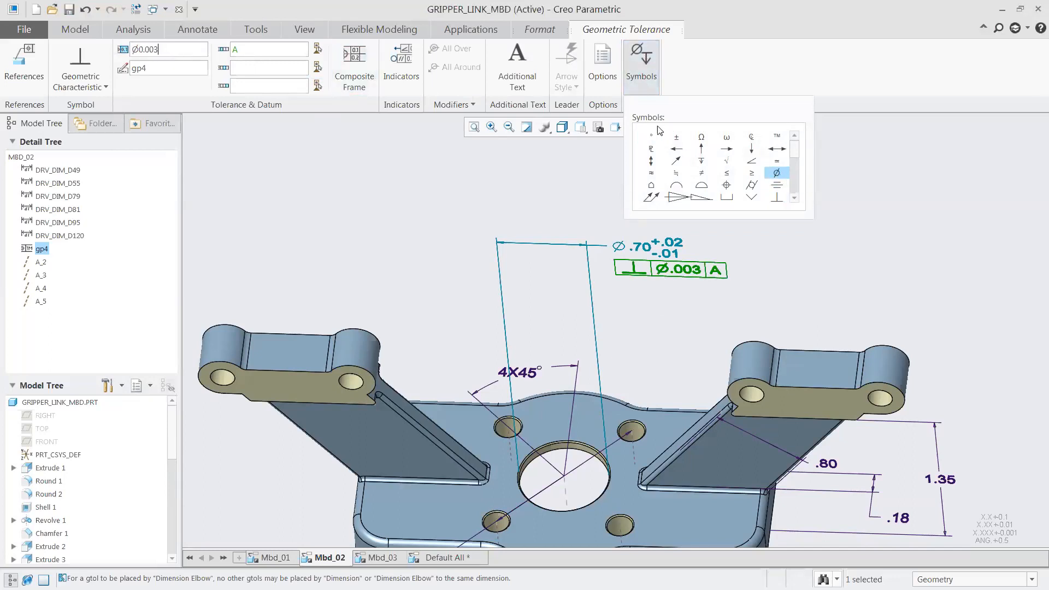
{"action": "scroll", "coordinate": [795, 180], "scroll_direction": "down", "scroll_amount": 3}
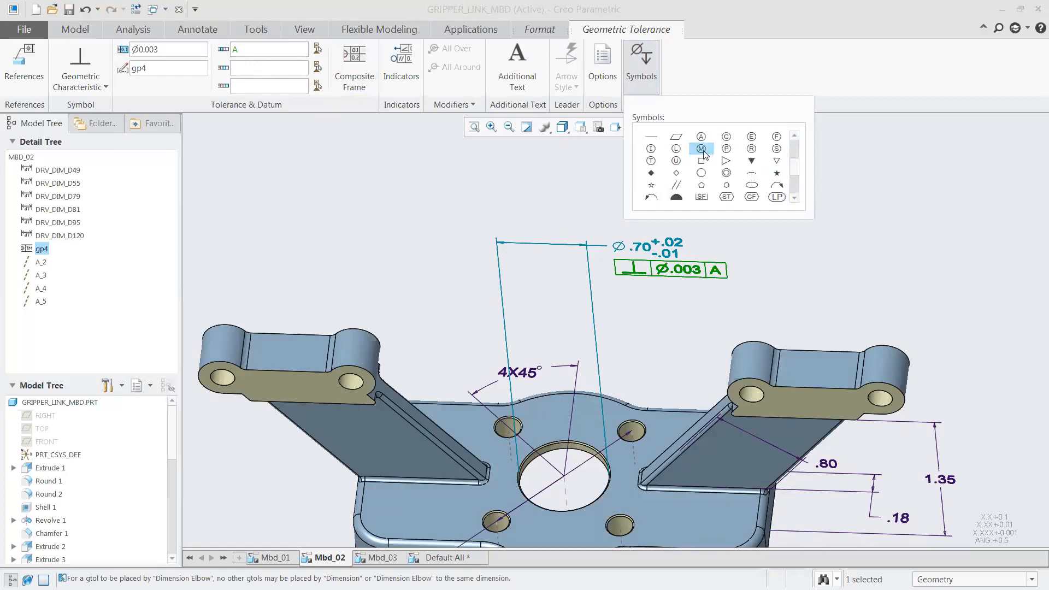
{"action": "left_click", "coordinate": [700, 149]}
{"action": "left_click_drag", "start_coordinate": [797, 170], "coordinate": [798, 145]}
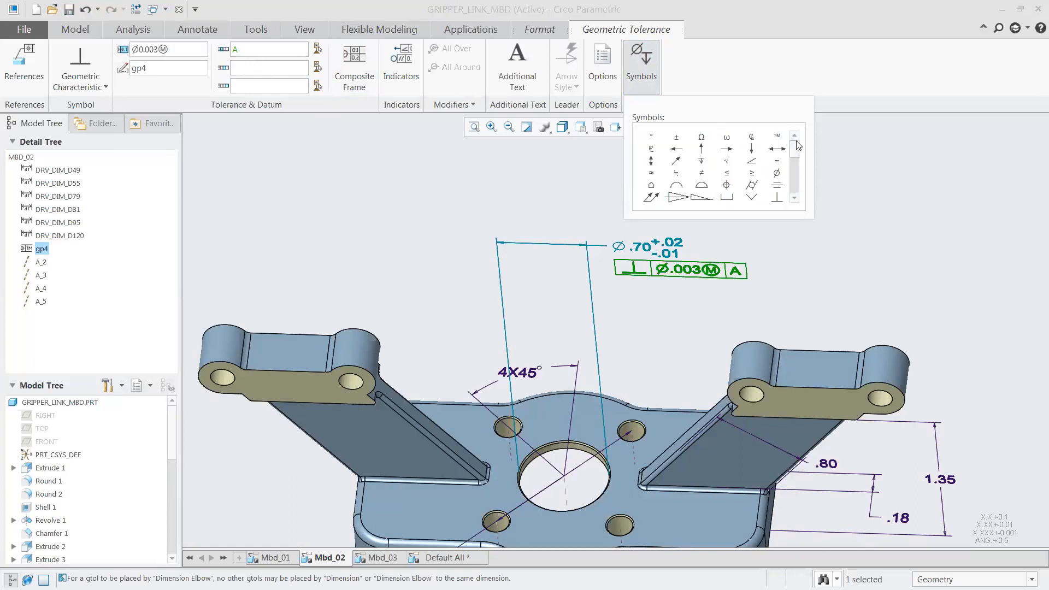
Try to append a position symbol after the circled M in the perpendicularity tolerance value, and remove it
{"action": "left_click", "coordinate": [726, 184]}
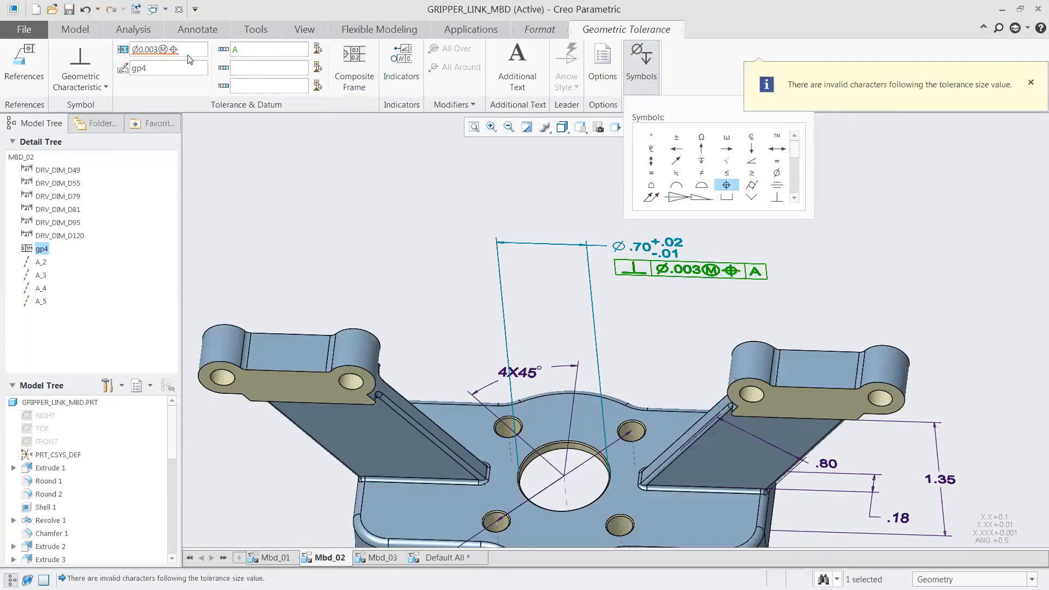
{"action": "key", "text": "BackSpace"}
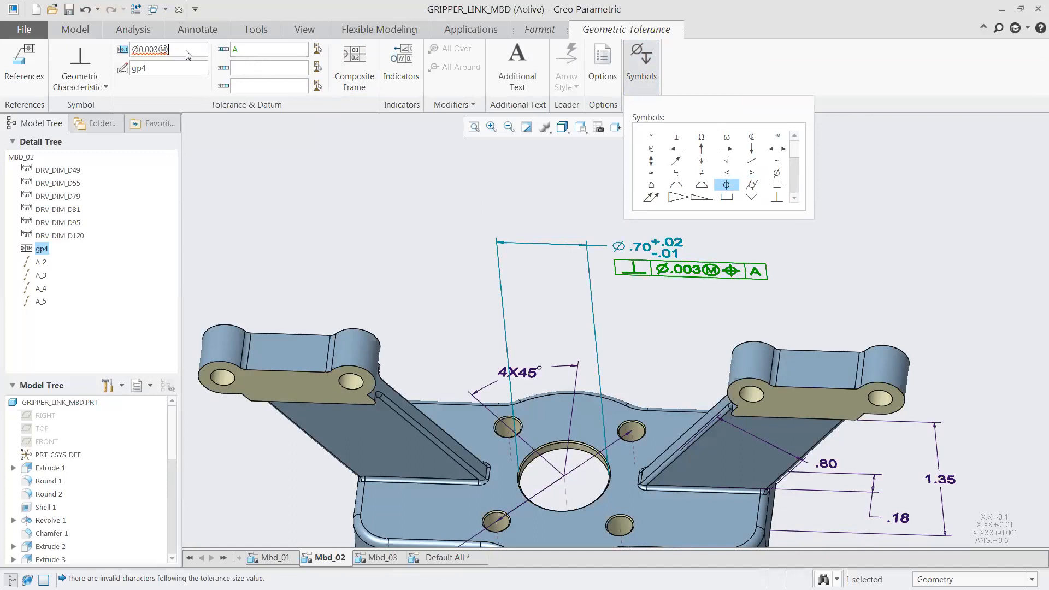
{"action": "left_click", "coordinate": [563, 182]}
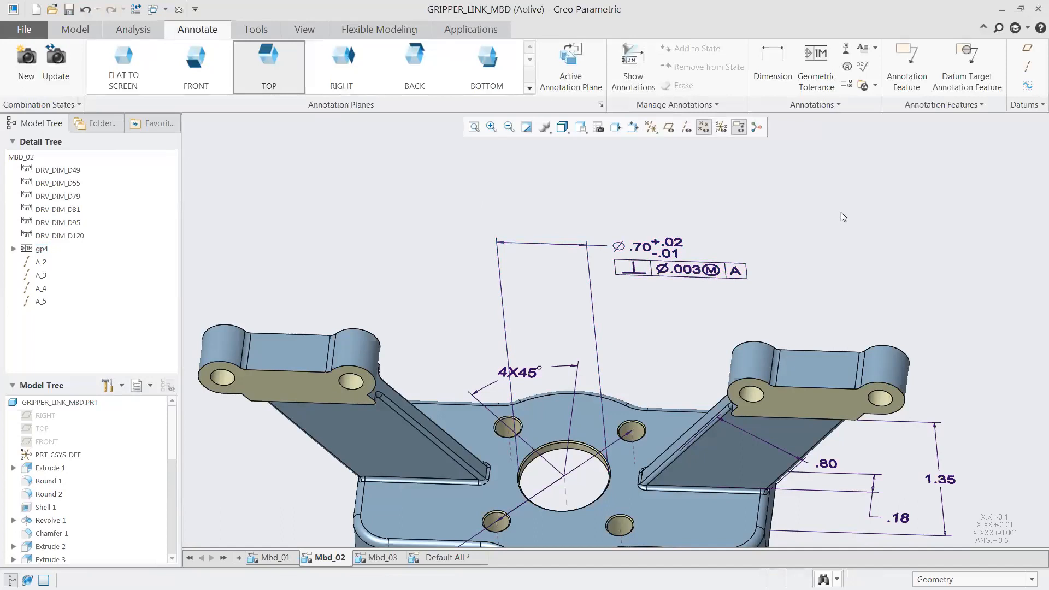
Attach a datum feature symbol to the witness line of the central bore's diameter dimension, placed outside the dimension
{"action": "left_click", "coordinate": [845, 48]}
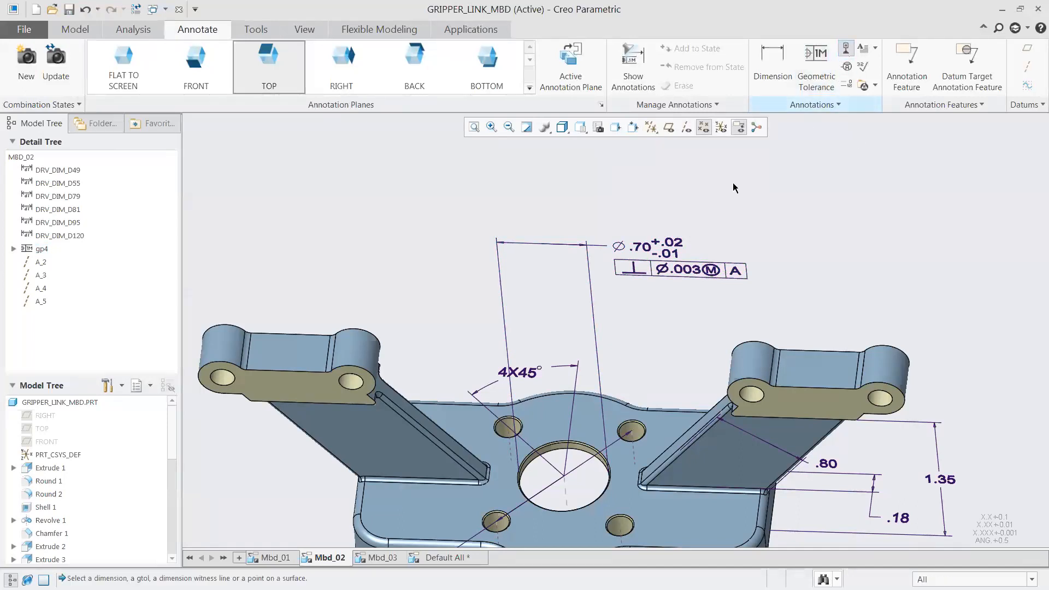
{"action": "left_click", "coordinate": [501, 270]}
{"action": "left_click", "coordinate": [448, 241]}
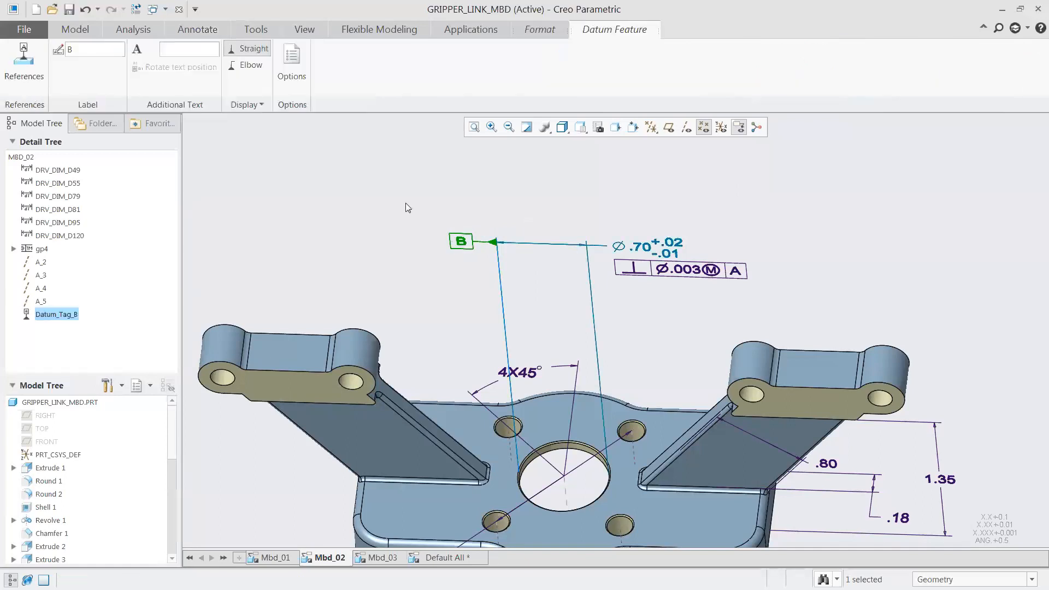
Add the other half of the central bore's inner surface to the datum feature symbol's references
{"action": "left_click", "coordinate": [24, 60]}
{"action": "left_click", "coordinate": [566, 453]}
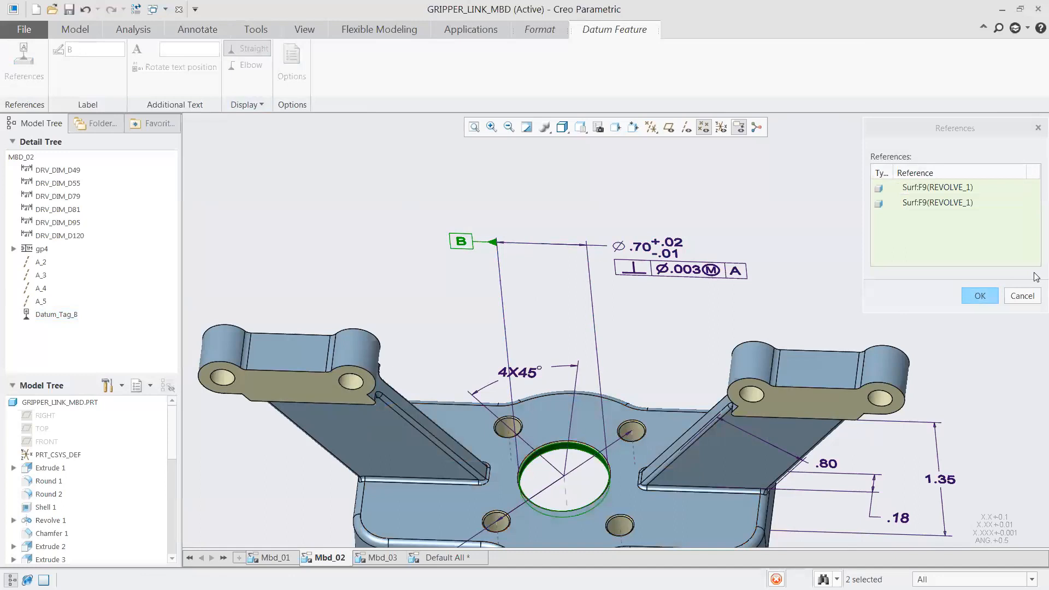
{"action": "left_click", "coordinate": [988, 298]}
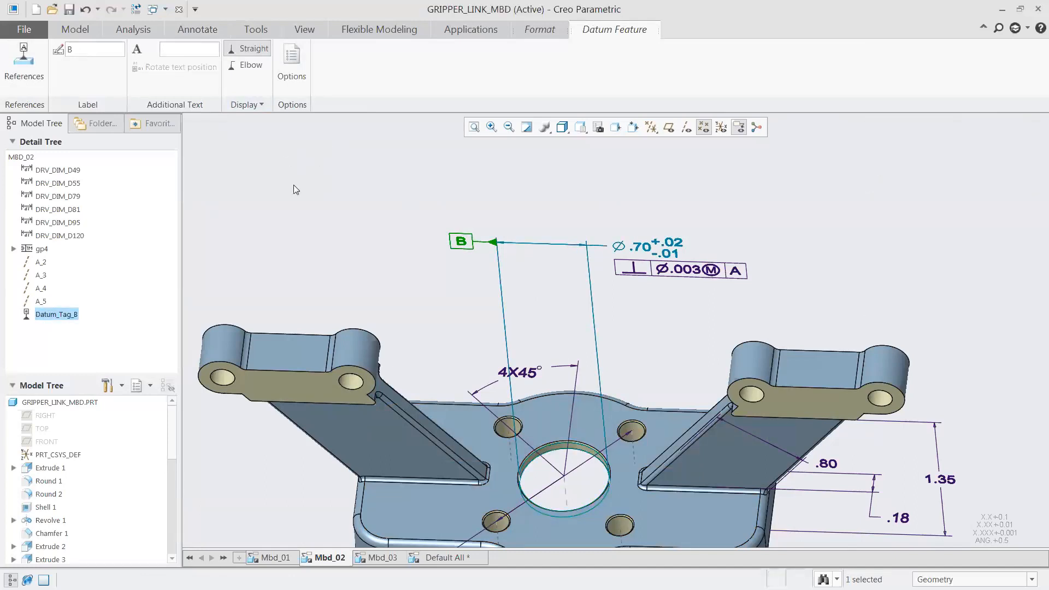
{"action": "left_click", "coordinate": [620, 180]}
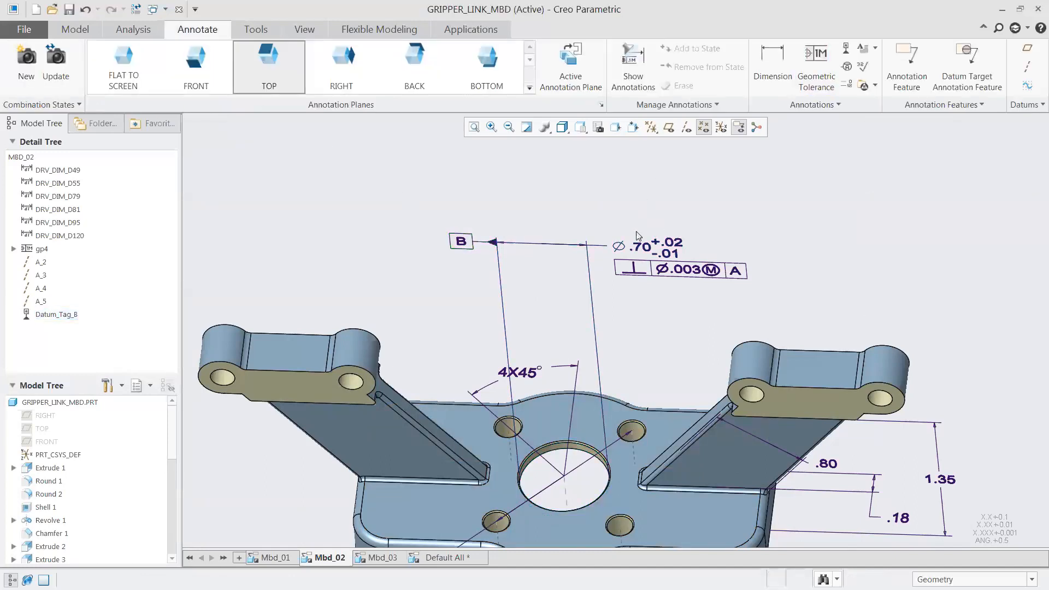
Show the diameter dimension of the four small holes around the bore and place it below the base plate
{"action": "scroll", "coordinate": [615, 215], "scroll_direction": "down", "scroll_amount": 2}
{"action": "scroll", "coordinate": [630, 270], "scroll_direction": "up", "scroll_amount": 1}
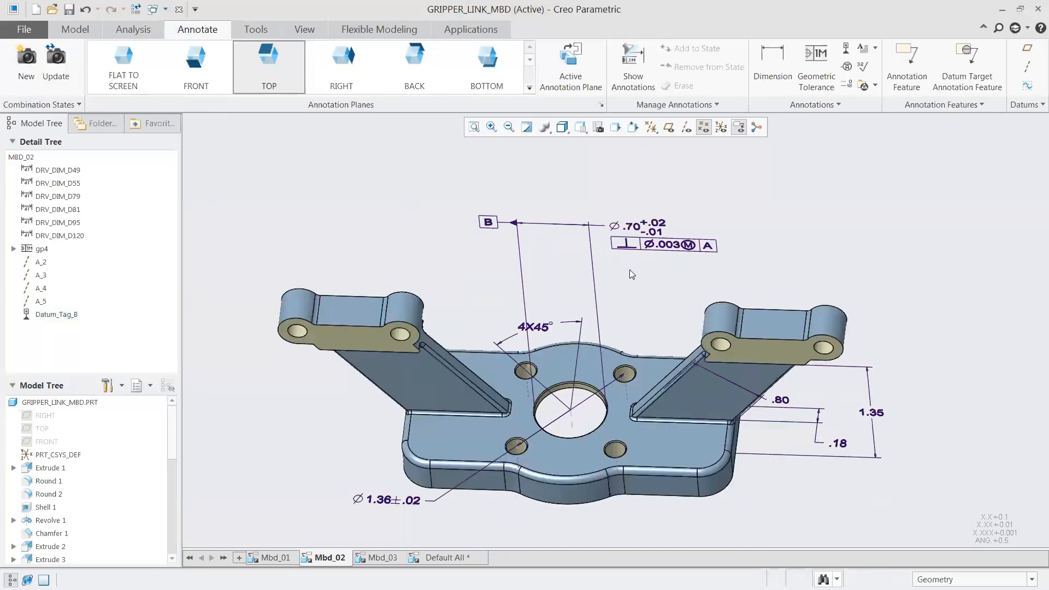
{"action": "left_click", "coordinate": [632, 68]}
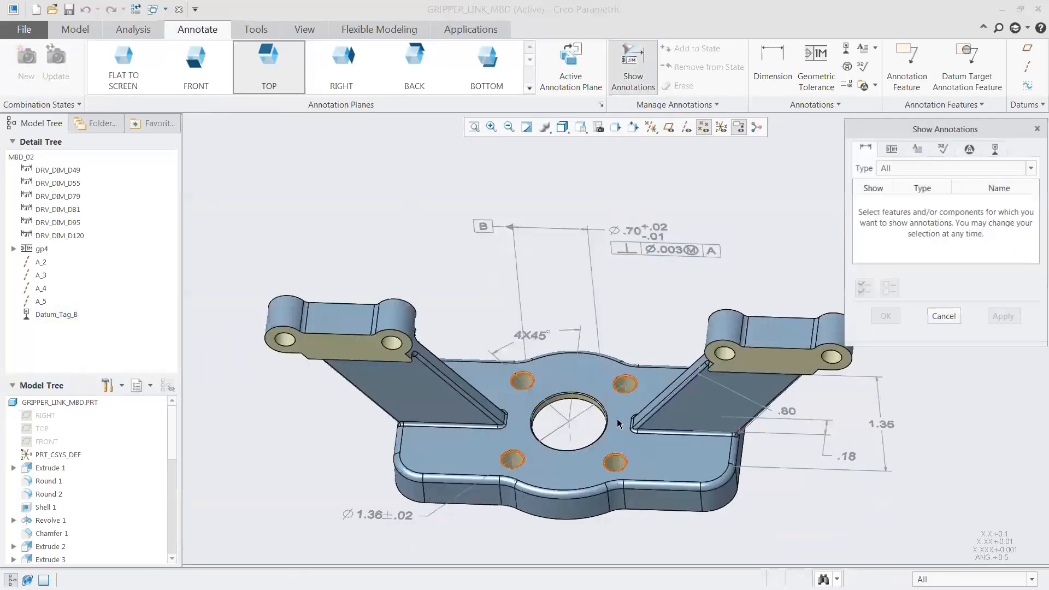
{"action": "left_click", "coordinate": [615, 466]}
{"action": "left_click", "coordinate": [667, 512]}
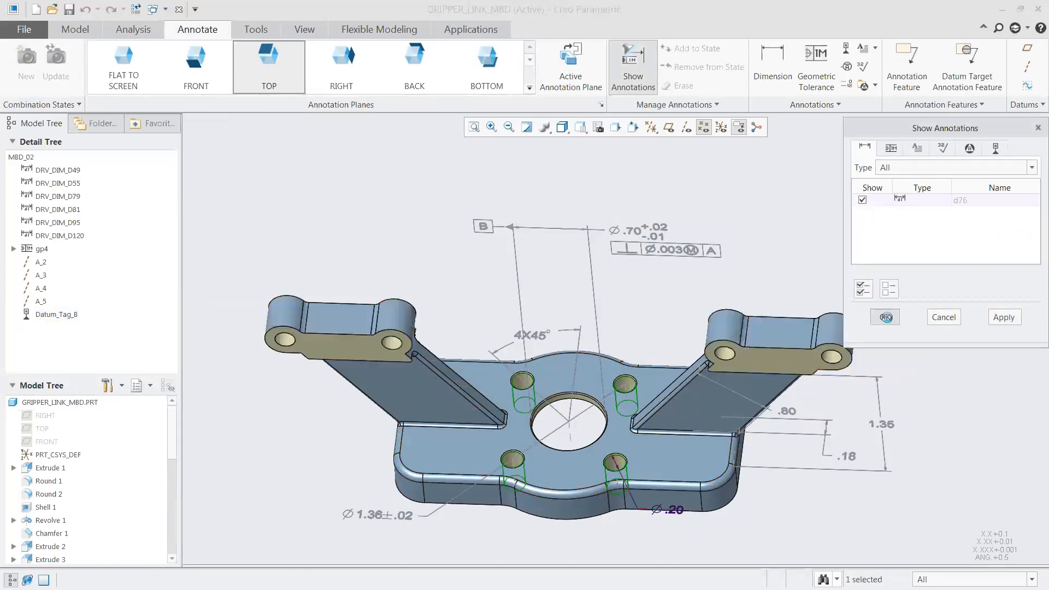
{"action": "left_click", "coordinate": [884, 316]}
{"action": "left_click_drag", "start_coordinate": [673, 499], "coordinate": [670, 526]}
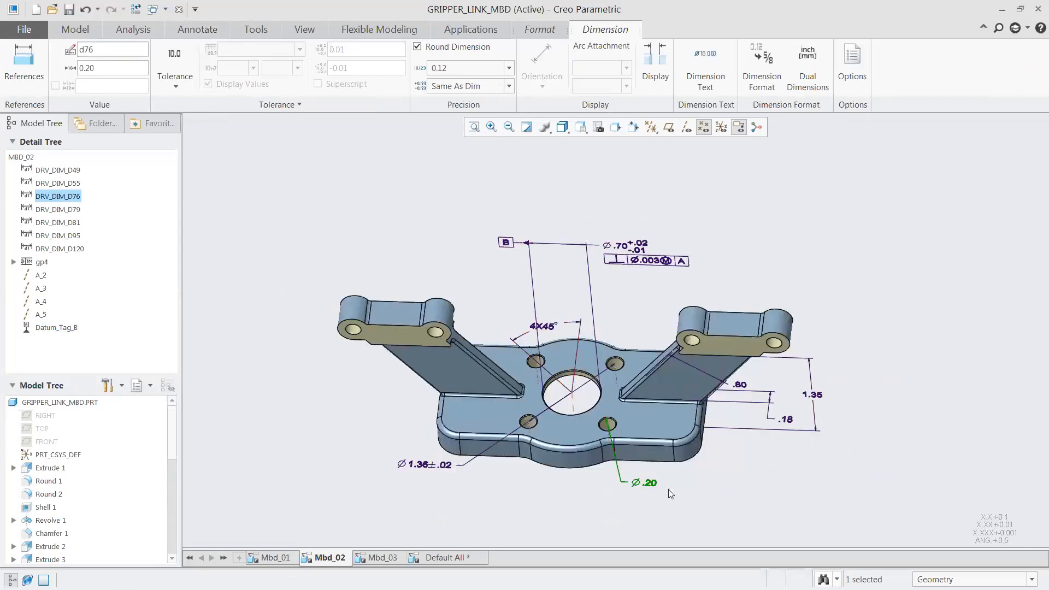
Give the small holes' diameter dimension a plus-minus tolerance and set its precision to three decimal places
{"action": "middle_click_drag", "start_coordinate": [667, 490], "coordinate": [644, 447], "text": "shift"}
{"action": "left_click", "coordinate": [175, 76]}
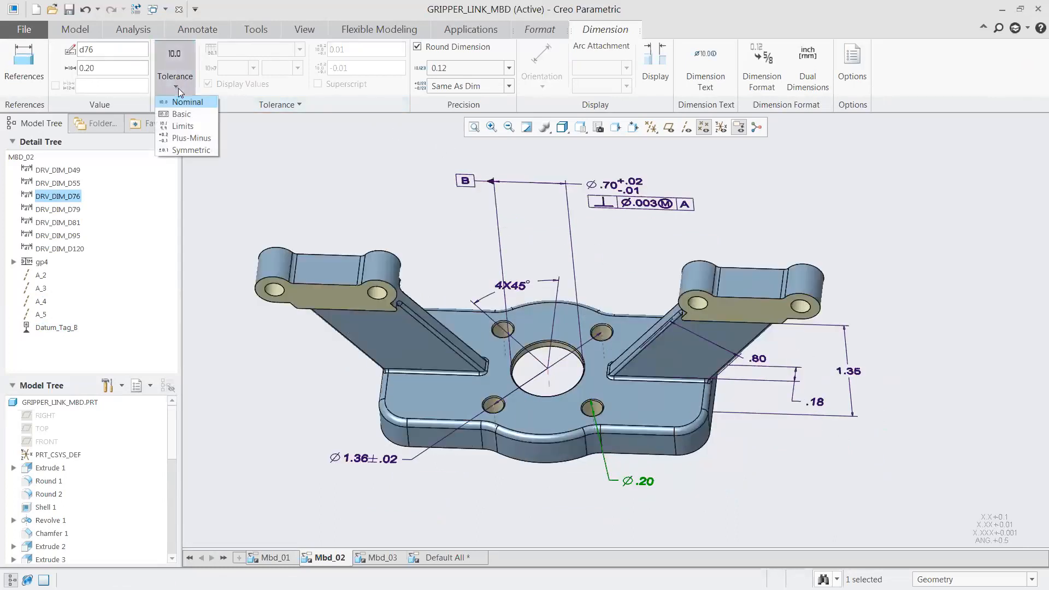
{"action": "left_click", "coordinate": [188, 138]}
{"action": "left_click", "coordinate": [509, 68]}
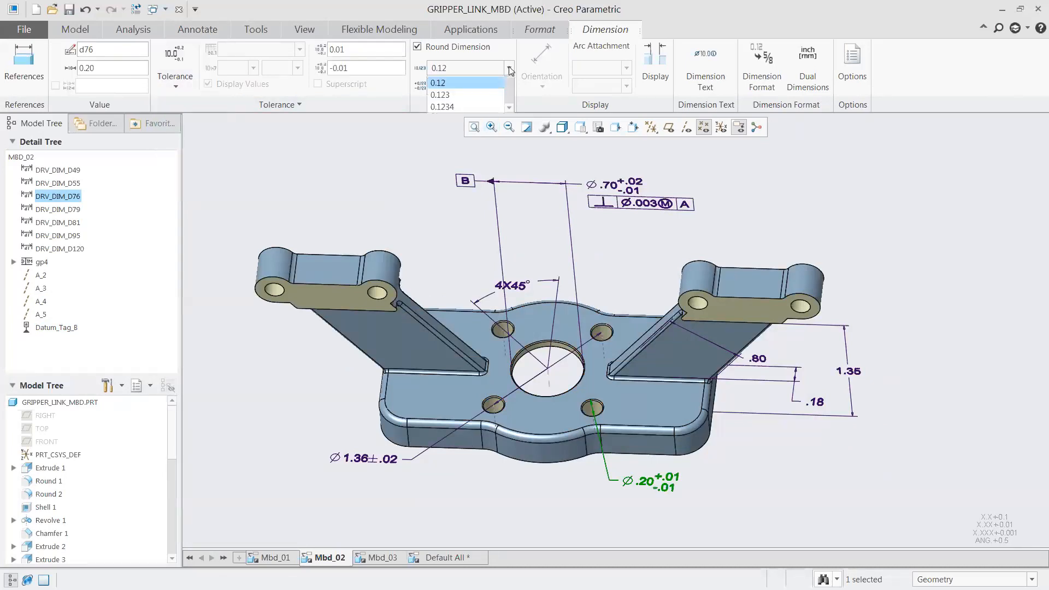
{"action": "left_click", "coordinate": [441, 118]}
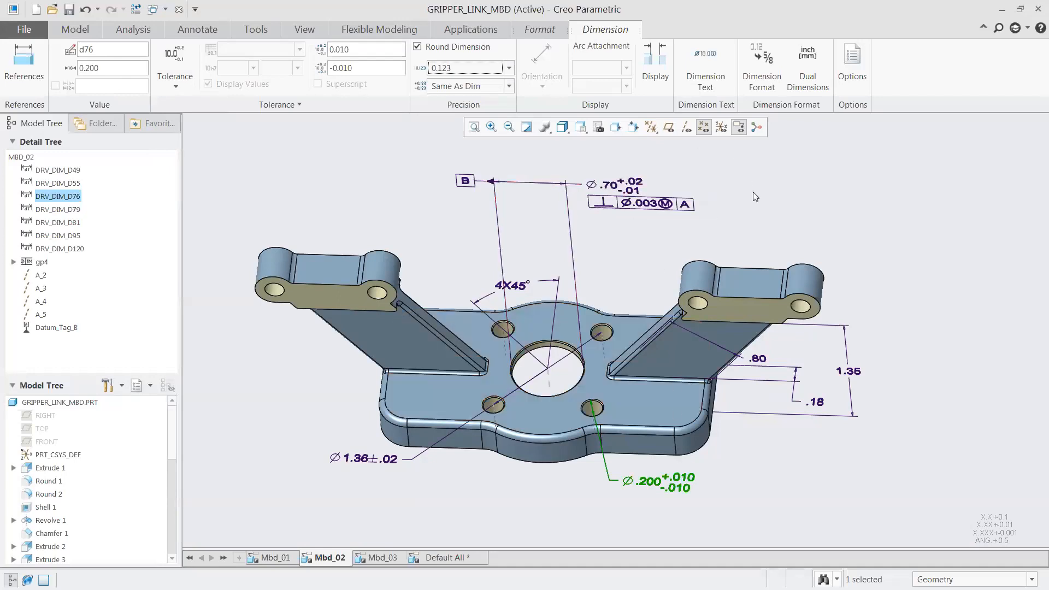
Add the prefix 4X before the diameter symbol of the small holes' diameter dimension
{"action": "left_click", "coordinate": [702, 64]}
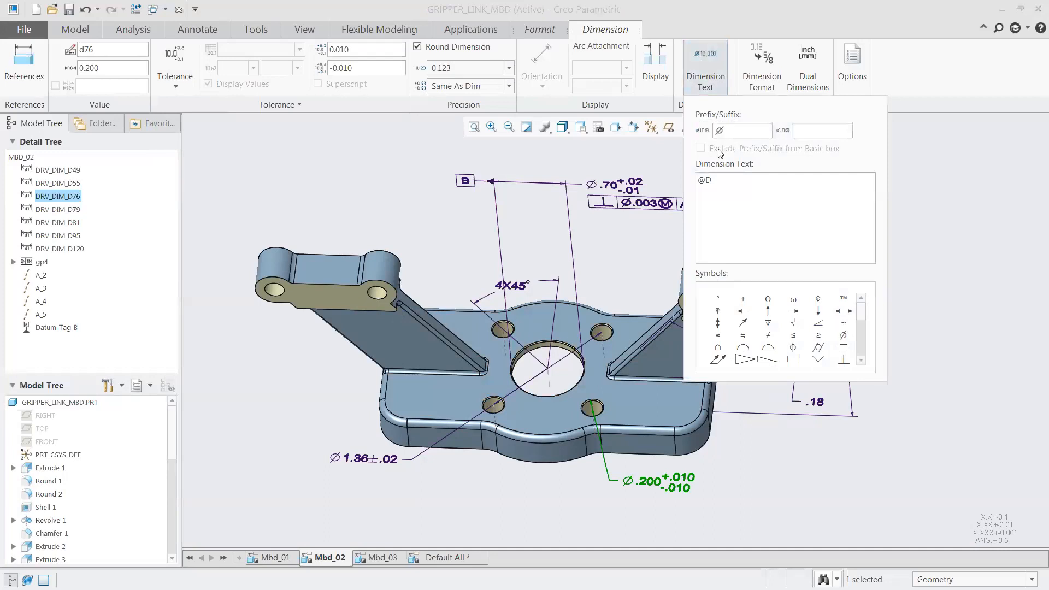
{"action": "type", "text": "4X"}
{"action": "left_click", "coordinate": [708, 77]}
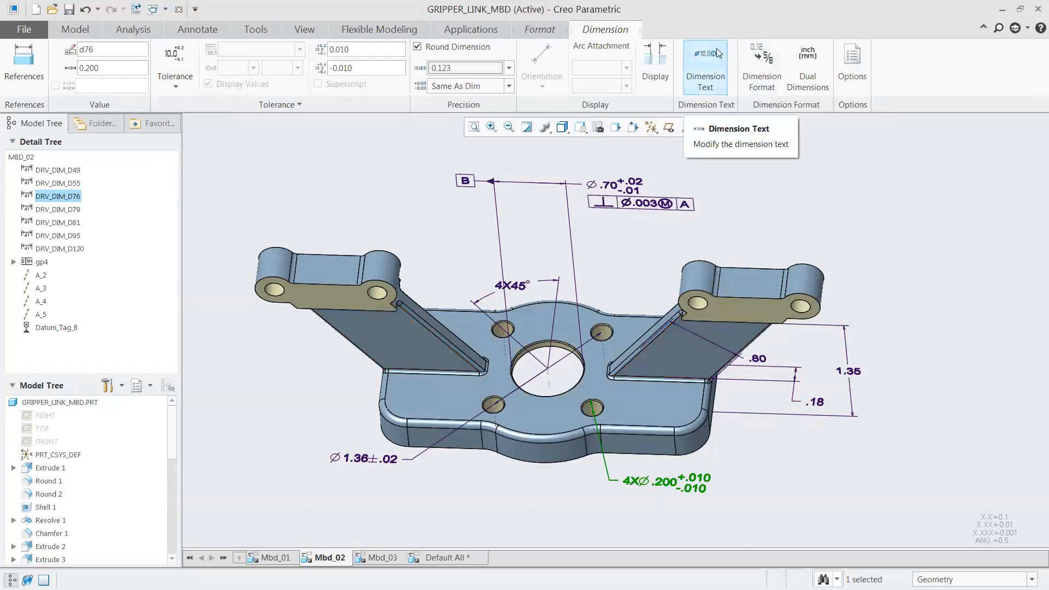
{"action": "left_click", "coordinate": [808, 163]}
Attach a geometric tolerance to the 4X hole diameter dimension and set its characteristic to position
{"action": "left_click", "coordinate": [821, 90]}
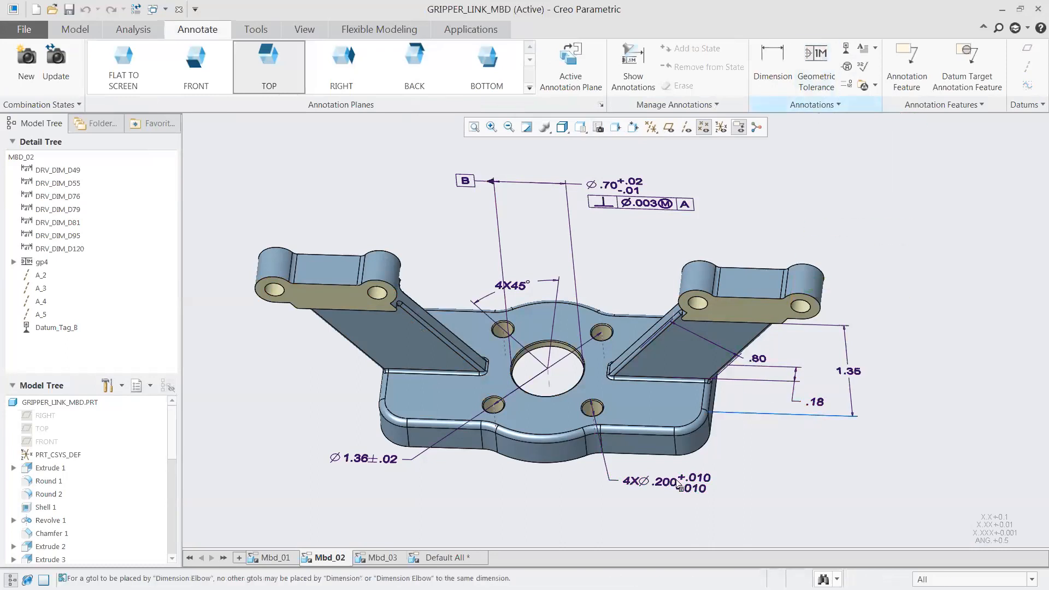
{"action": "left_click", "coordinate": [572, 479]}
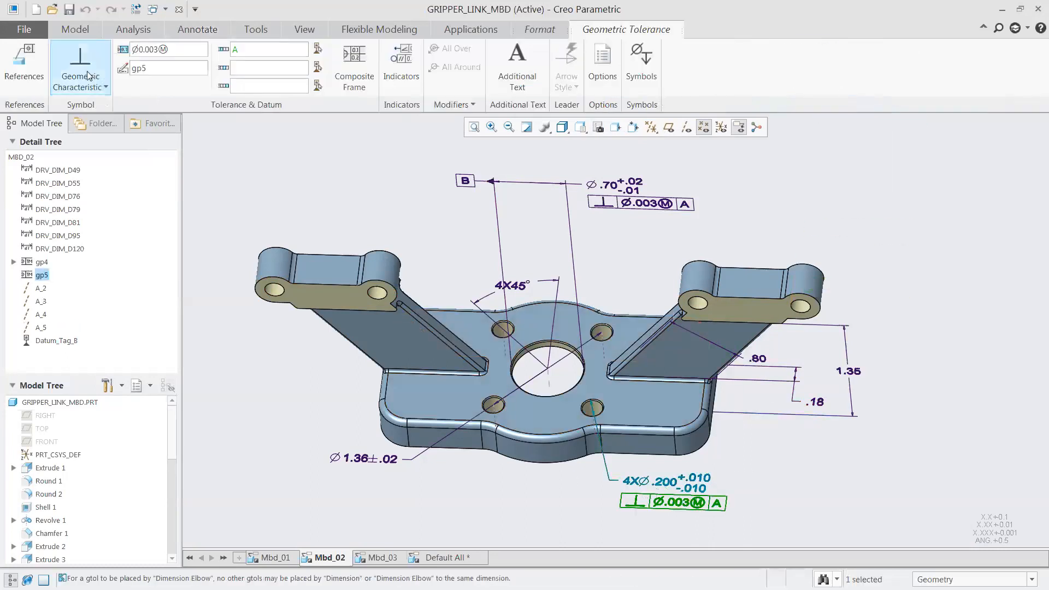
{"action": "left_click", "coordinate": [106, 89]}
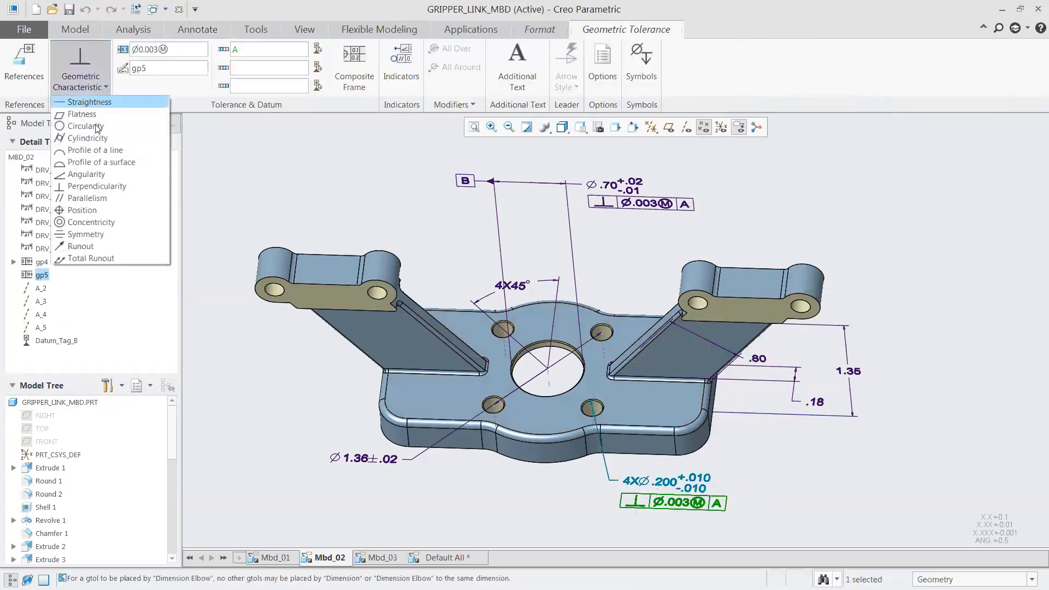
{"action": "left_click", "coordinate": [81, 211]}
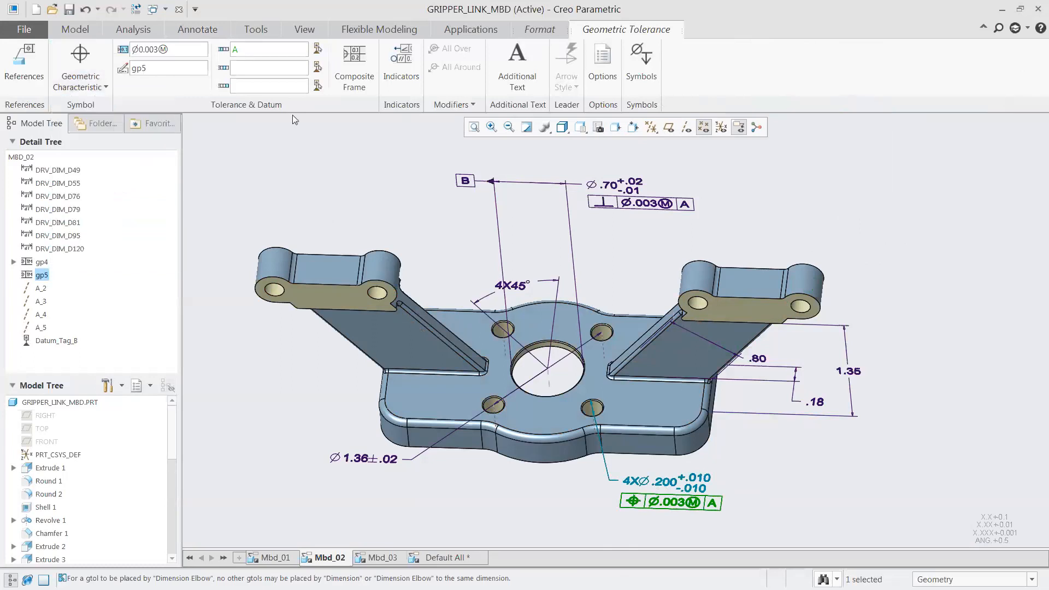
Set the position tolerance value to 0.002 and enter B as the secondary datum reference
{"action": "left_click_drag", "start_coordinate": [158, 50], "coordinate": [155, 49]}
{"action": "type", "text": "2"}
{"action": "left_click", "coordinate": [259, 71]}
{"action": "type", "text": "B"}
Add the circled M (maximum material condition) modifier to the secondary datum reference B
{"action": "left_click", "coordinate": [640, 66]}
{"action": "scroll", "coordinate": [781, 178], "scroll_direction": "down", "scroll_amount": 2}
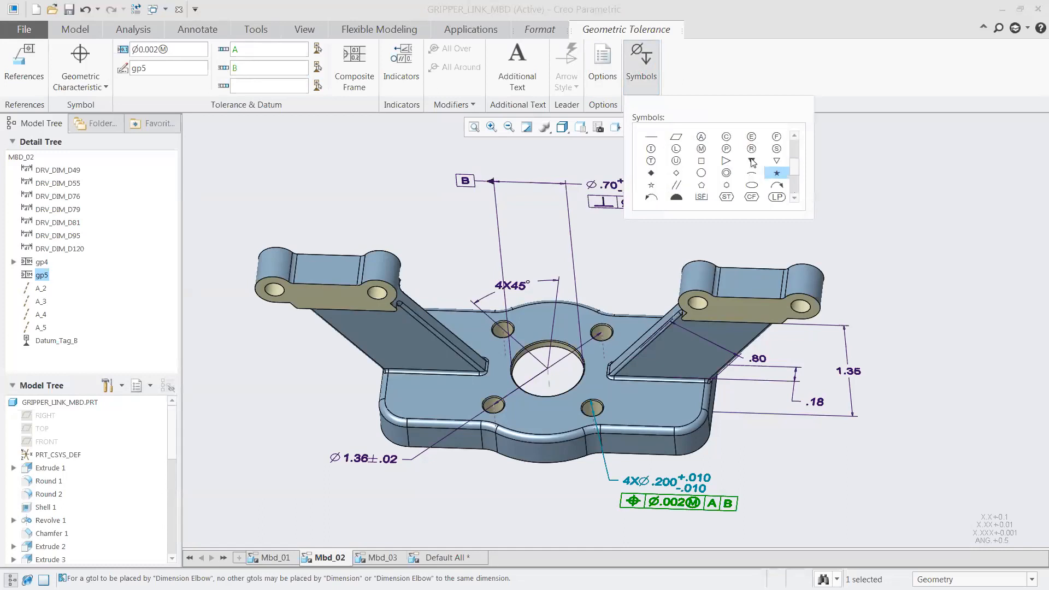
{"action": "left_click", "coordinate": [701, 149]}
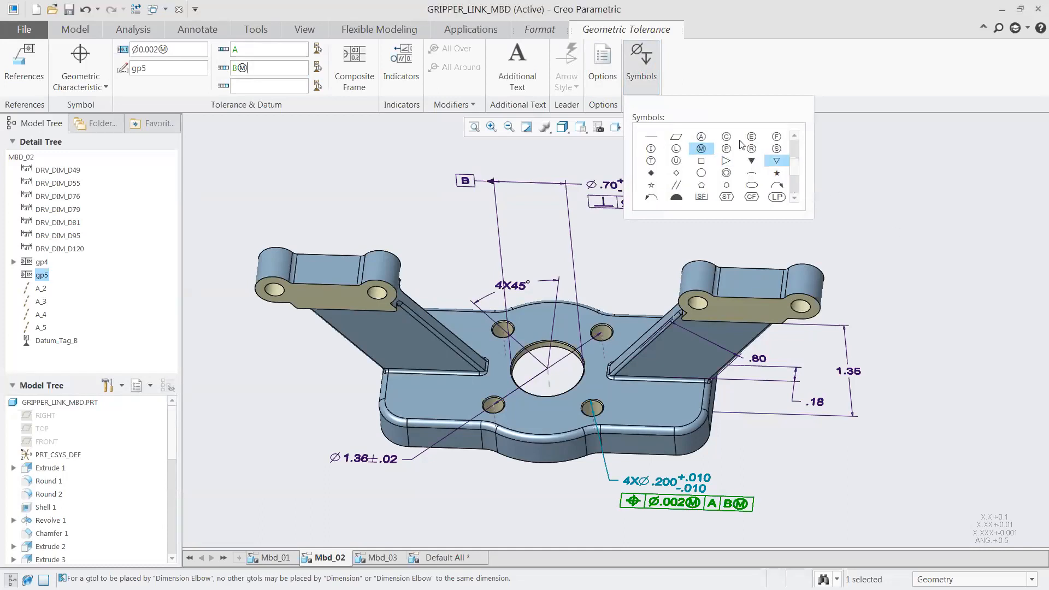
{"action": "left_click", "coordinate": [637, 69]}
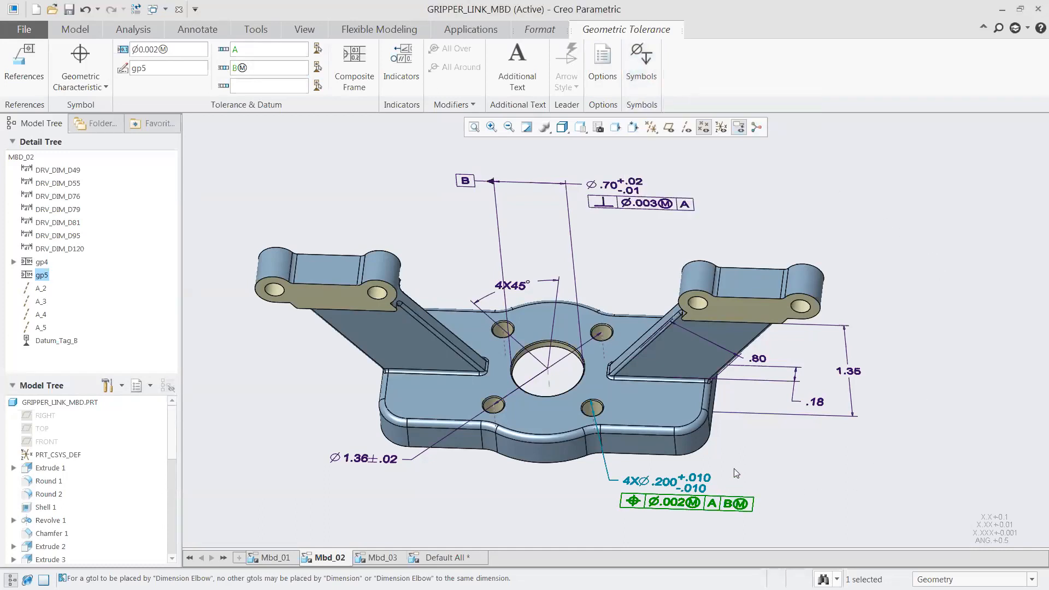
Add the text "4 SURFACES" below the position tolerance frame, aligned to the right
{"action": "left_click", "coordinate": [512, 76]}
{"action": "type", "text": "4 SURFACES"}
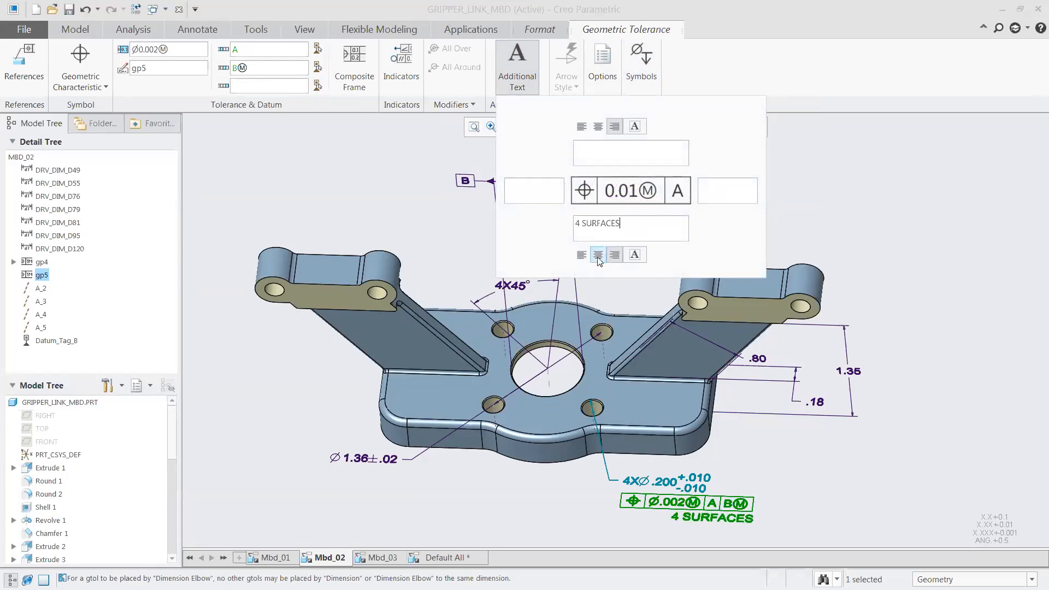
{"action": "left_click", "coordinate": [598, 254]}
{"action": "left_click", "coordinate": [618, 259]}
{"action": "left_click", "coordinate": [513, 64]}
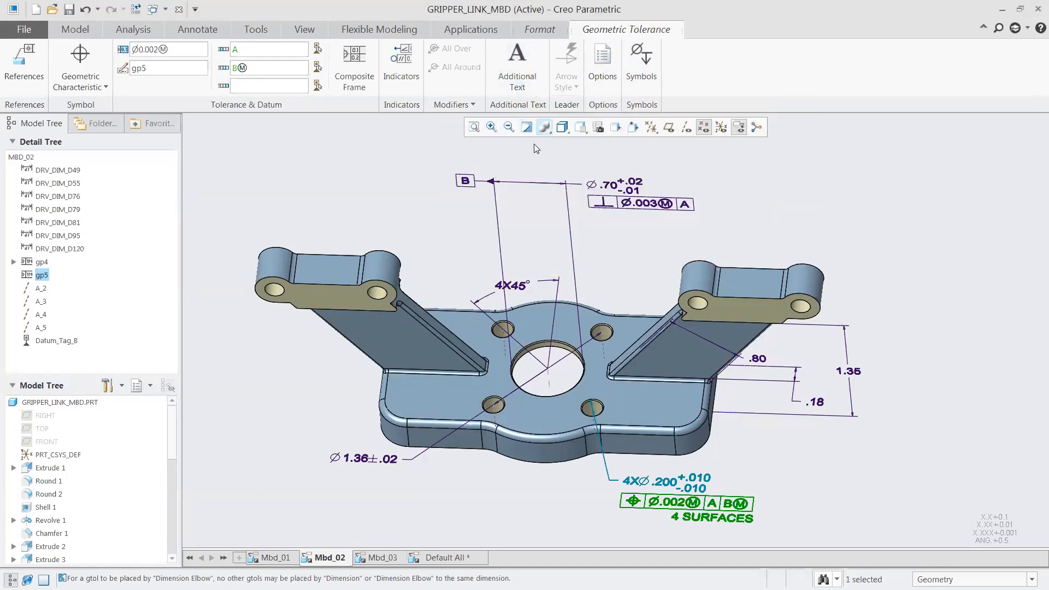
Assign the surfaces of the four small holes as references of the position tolerance and finish it
{"action": "left_click", "coordinate": [21, 76]}
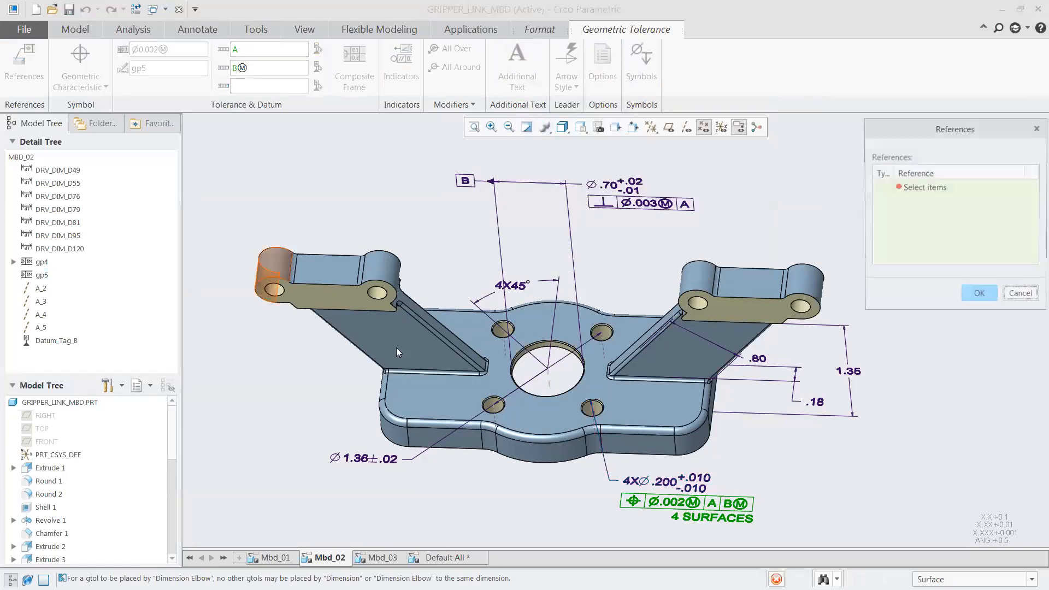
{"action": "left_click", "coordinate": [493, 405]}
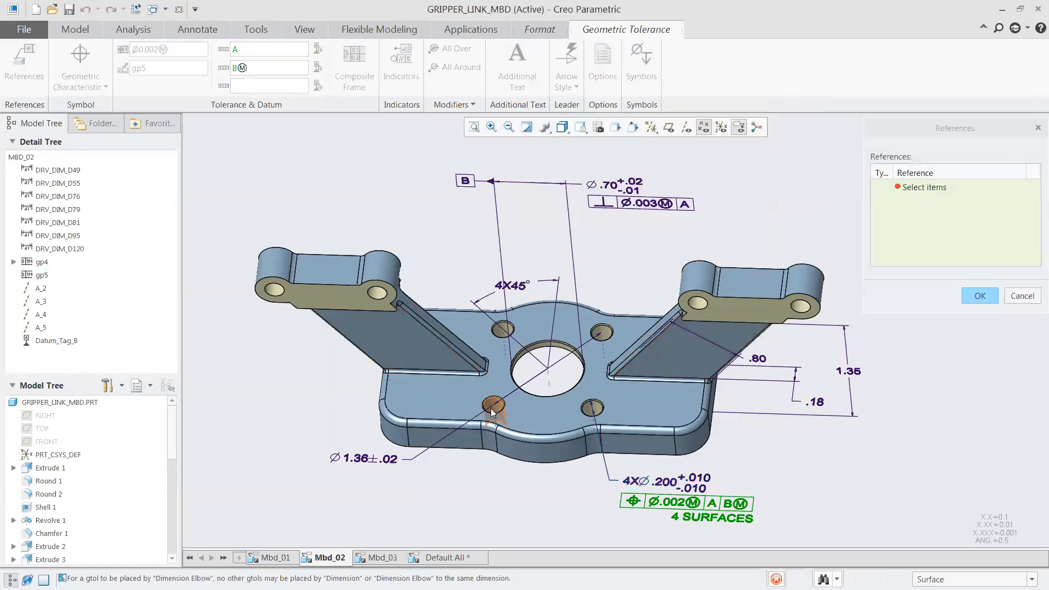
{"action": "left_click", "coordinate": [502, 330], "text": "ctrl"}
{"action": "left_click", "coordinate": [601, 333], "text": "ctrl"}
{"action": "left_click", "coordinate": [594, 408], "text": "ctrl"}
{"action": "left_click", "coordinate": [977, 298]}
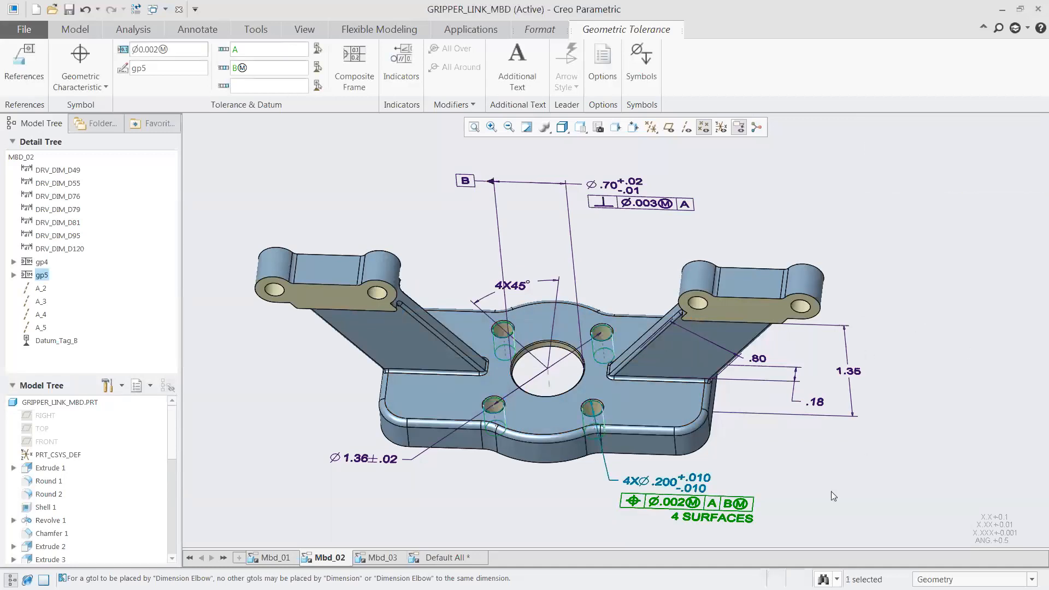
{"action": "left_click", "coordinate": [757, 457]}
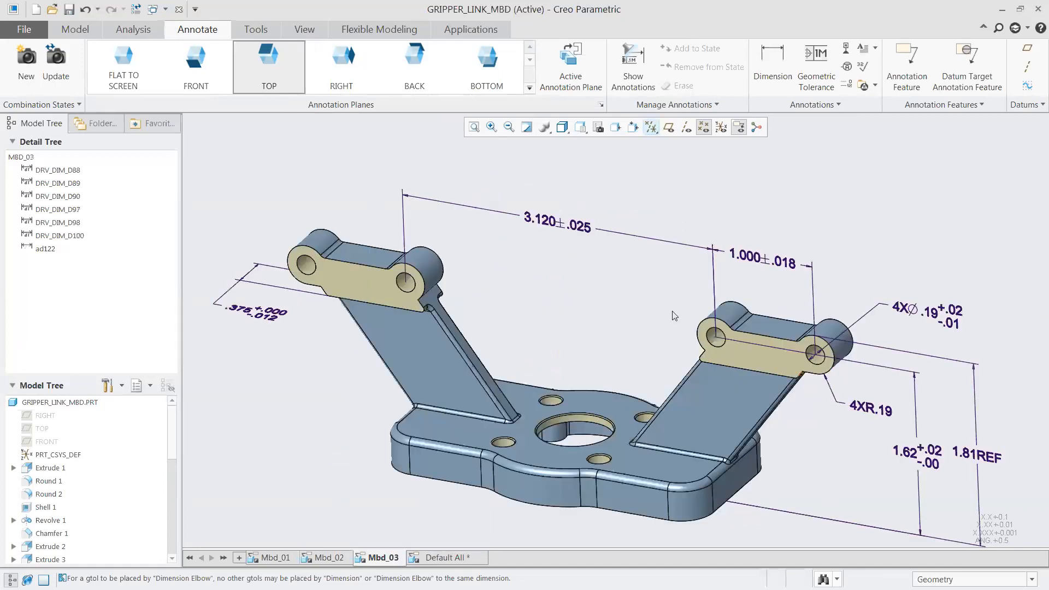
In Mbd_03, attach a geometric tolerance to the .375 dimension on the arm's lug and set its characteristic to perpendicularity
{"action": "left_click", "coordinate": [814, 59]}
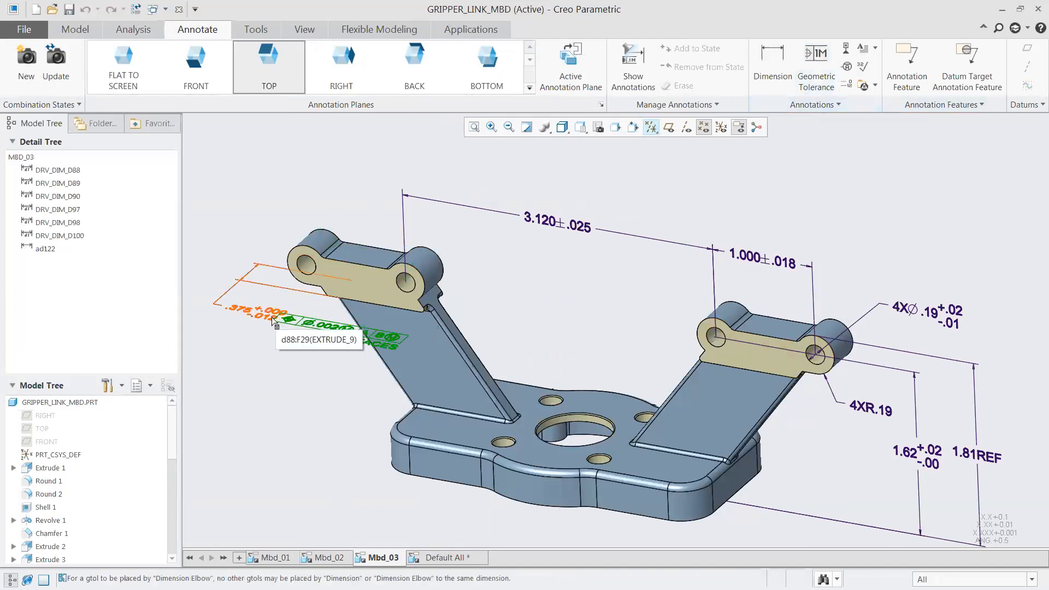
{"action": "left_click", "coordinate": [264, 337]}
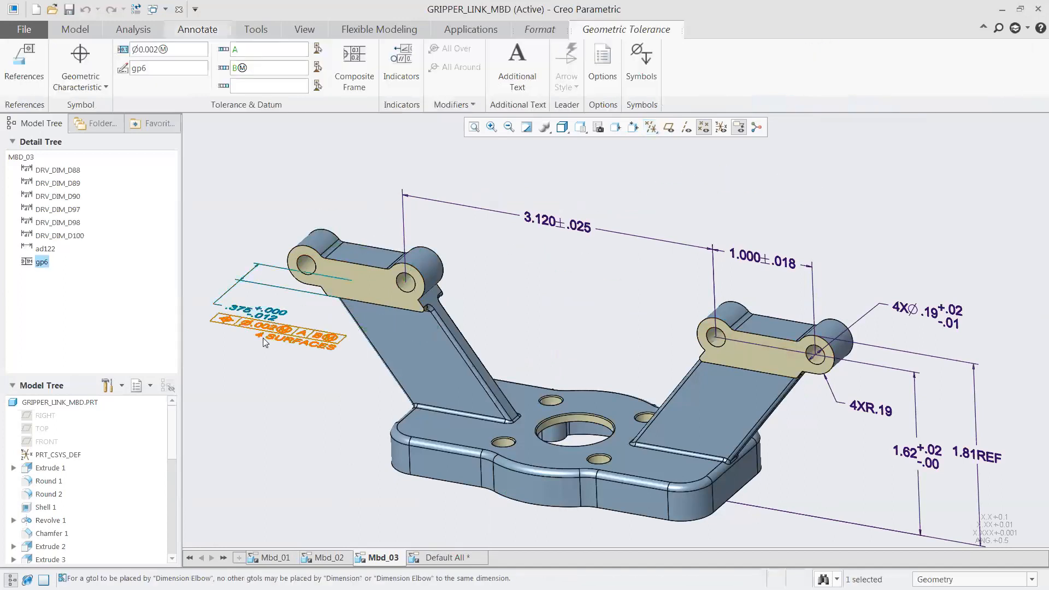
{"action": "left_click", "coordinate": [103, 88]}
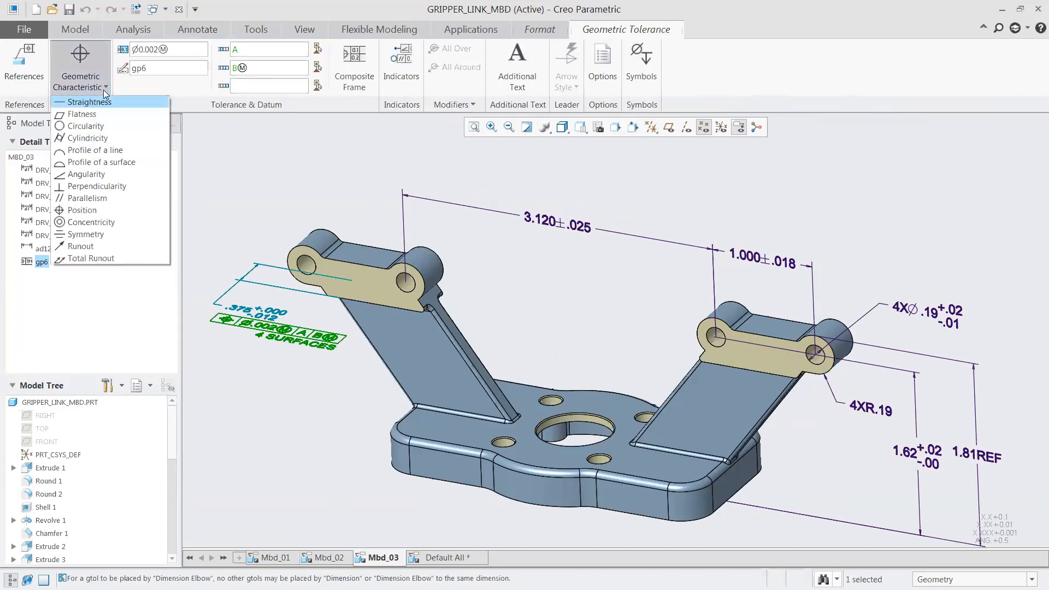
{"action": "left_click", "coordinate": [91, 187]}
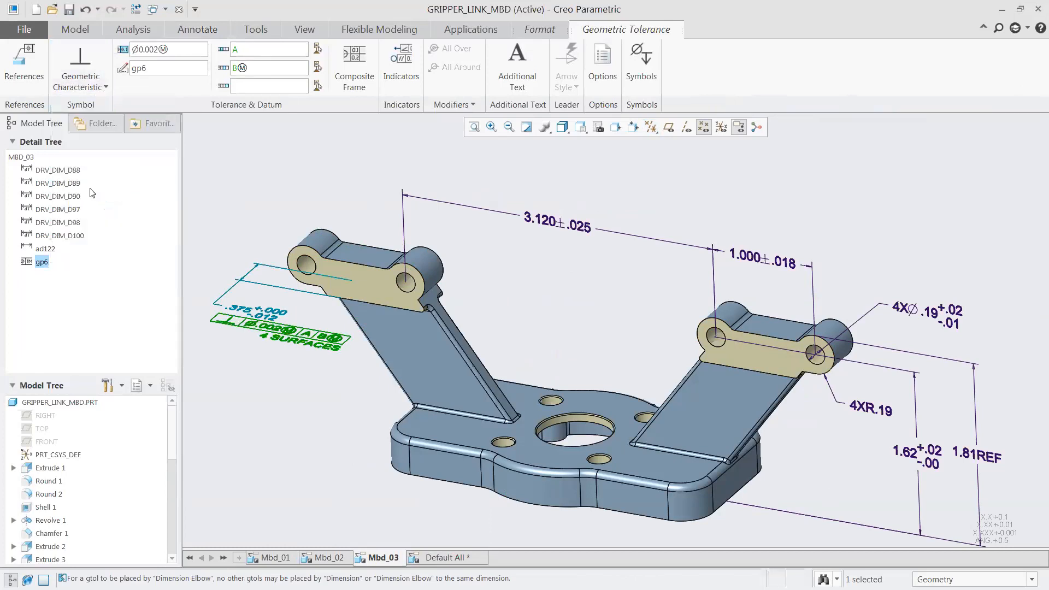
Set the perpendicularity tolerance value to .002 and remove the secondary datum reference B
{"action": "left_click_drag", "start_coordinate": [167, 53], "coordinate": [121, 53]}
{"action": "type", "text": ".002"}
{"action": "left_click_drag", "start_coordinate": [263, 70], "coordinate": [216, 69]}
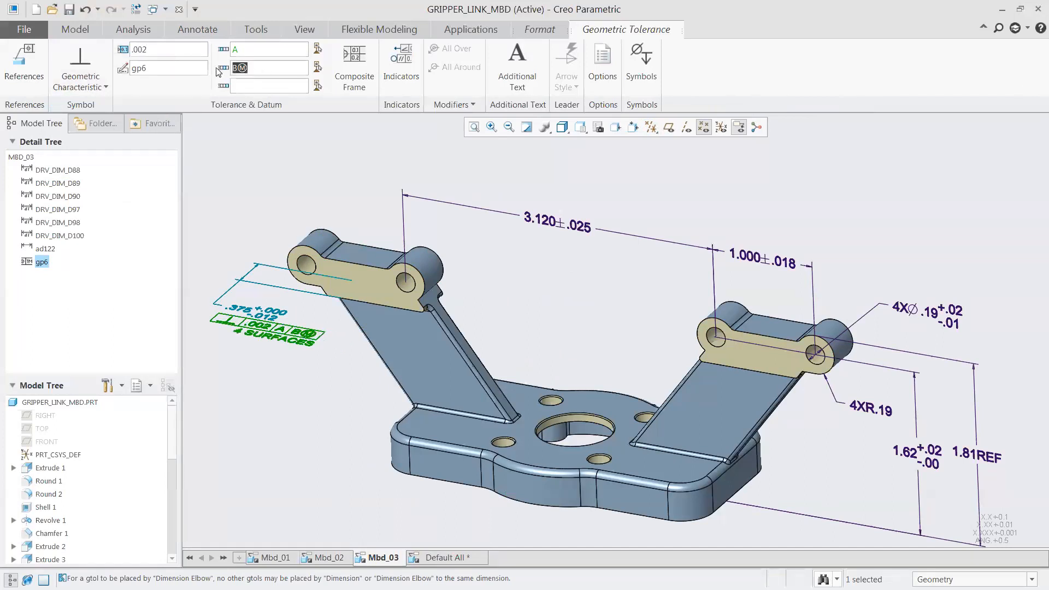
{"action": "key", "text": "BackSpace"}
Remove the additional text "4 SURFACES" from below the perpendicularity frame and finish the tolerance
{"action": "left_click", "coordinate": [522, 69]}
{"action": "left_click_drag", "start_coordinate": [627, 229], "coordinate": [550, 220]}
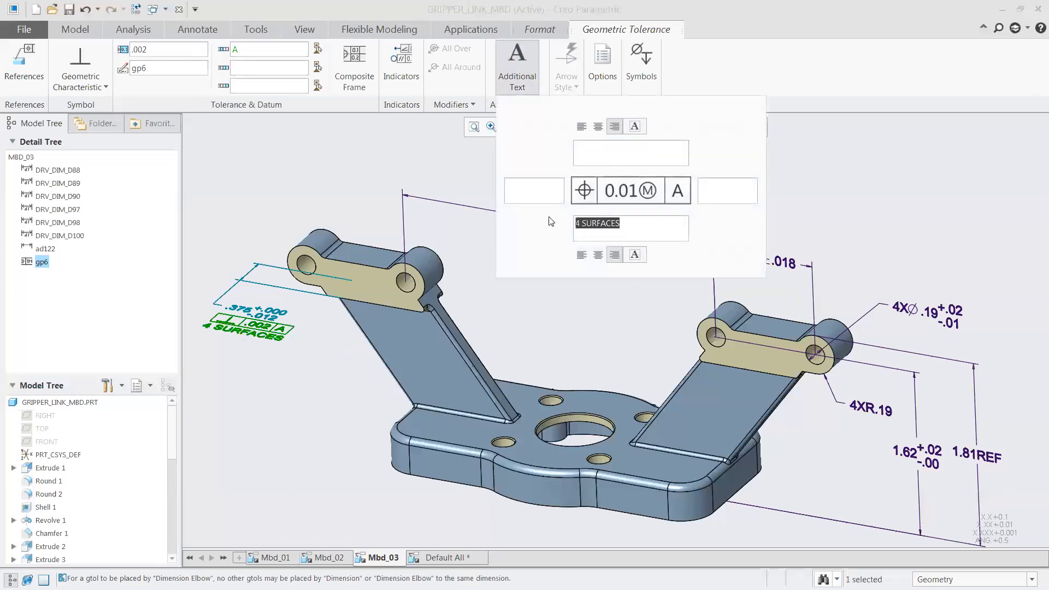
{"action": "key", "text": "BackSpace"}
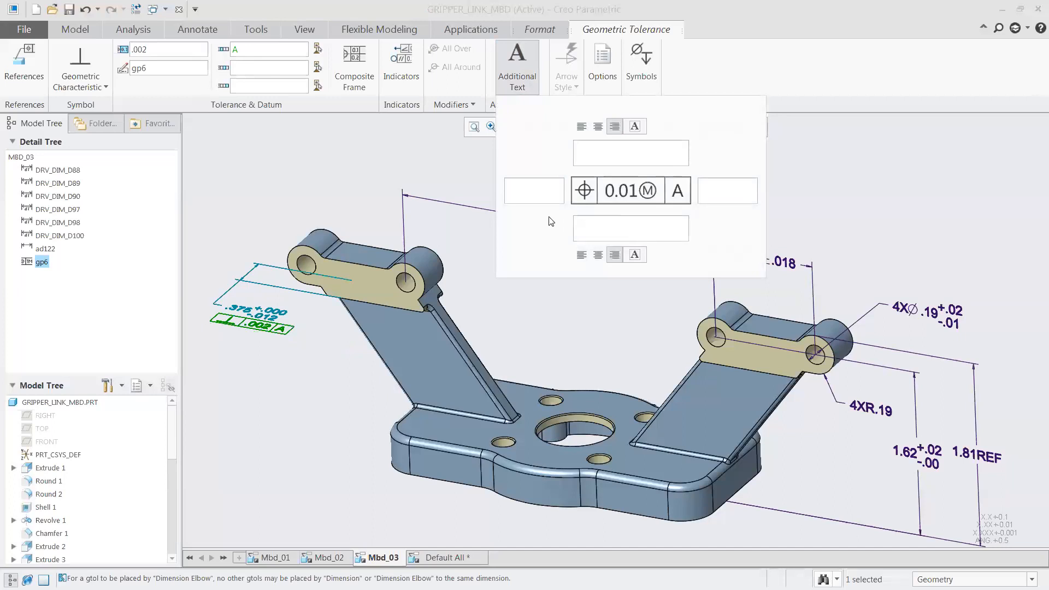
{"action": "left_click", "coordinate": [517, 69]}
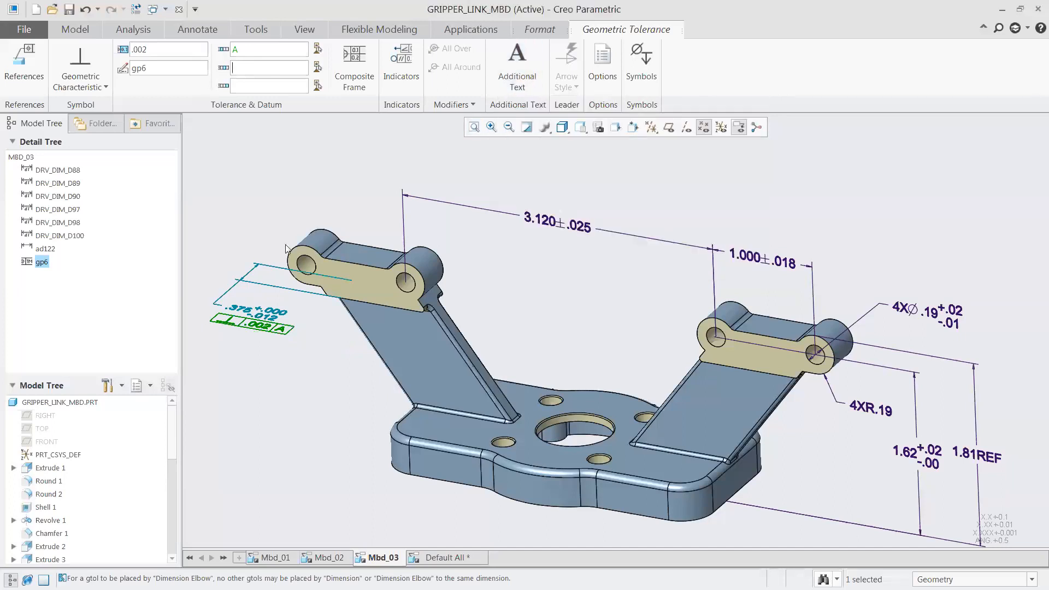
{"action": "left_click", "coordinate": [259, 186]}
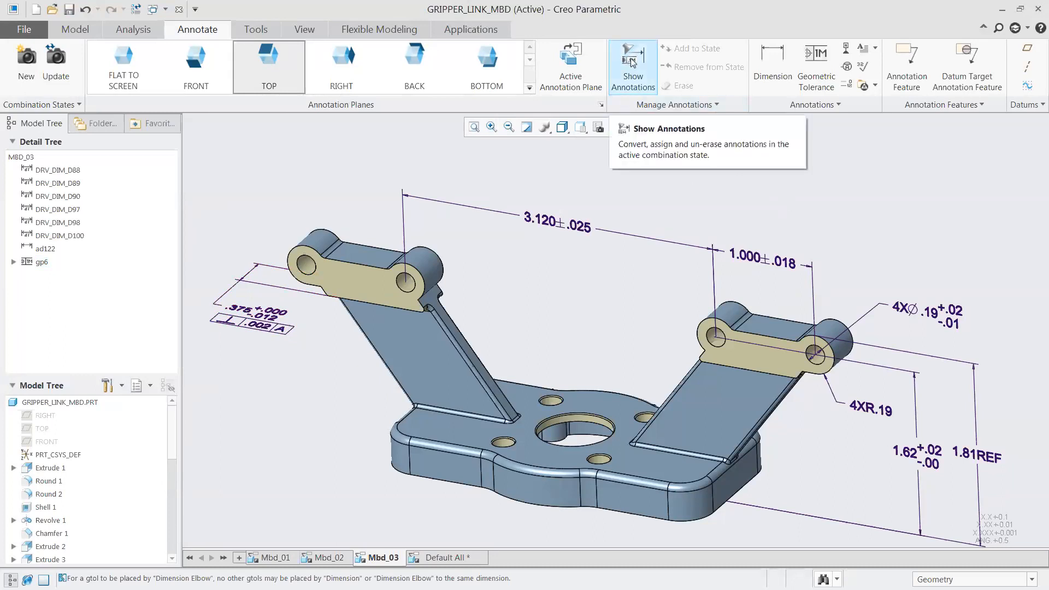
On the FRONT annotation plane, dimension between the outermost rounded lug surfaces of the two arms, placing it above the 3.120 dimension
{"action": "left_click", "coordinate": [772, 61]}
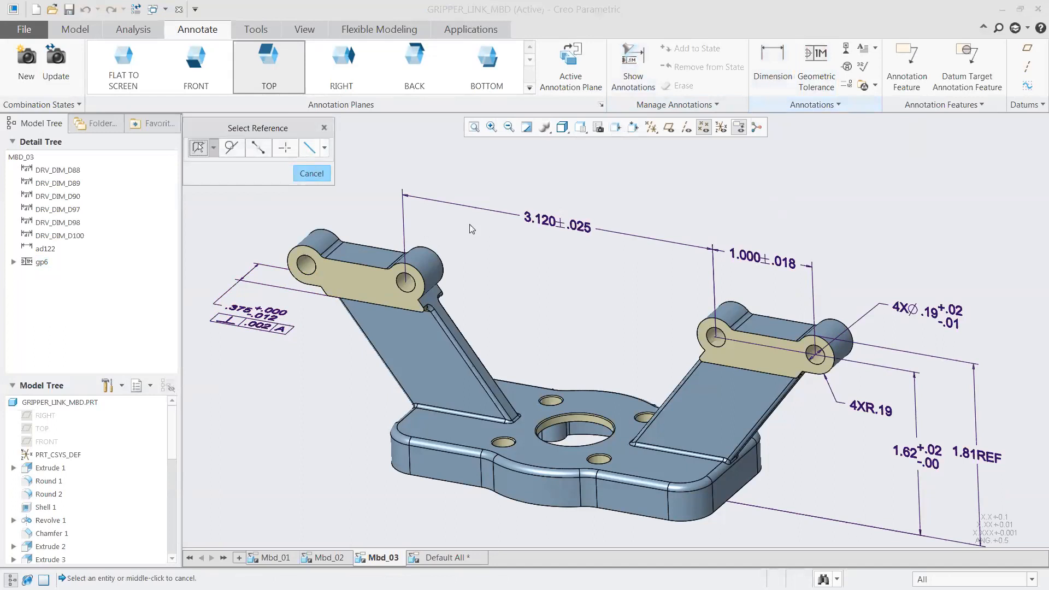
{"action": "left_click", "coordinate": [213, 149]}
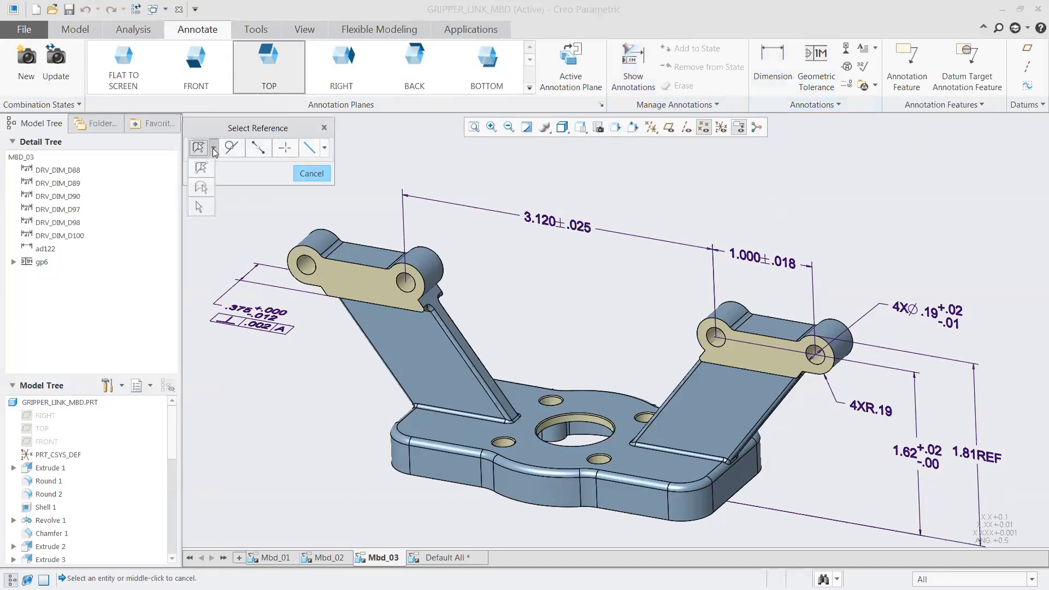
{"action": "left_click", "coordinate": [196, 188]}
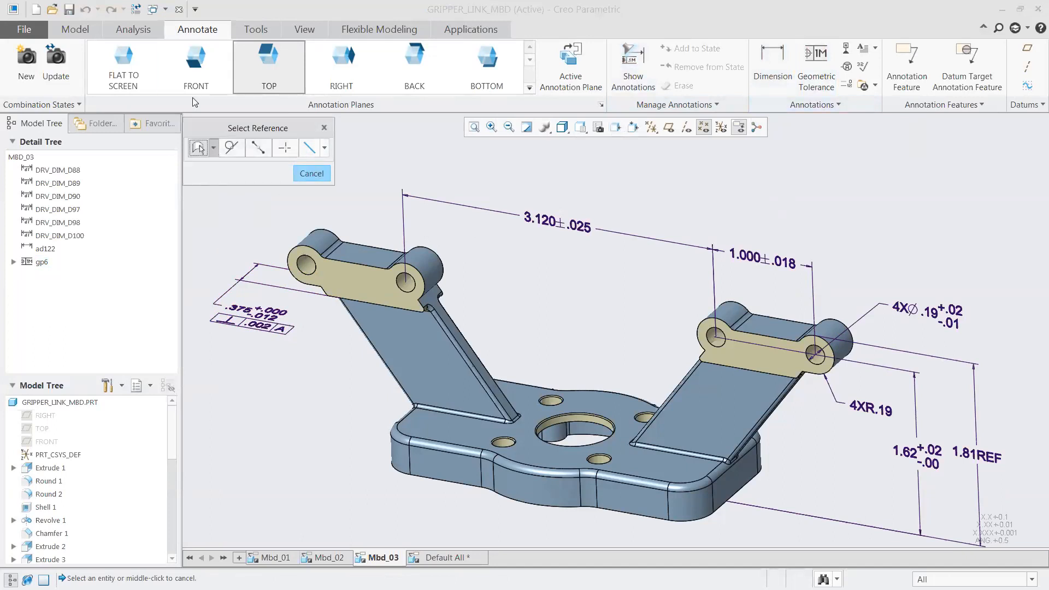
{"action": "left_click", "coordinate": [195, 72]}
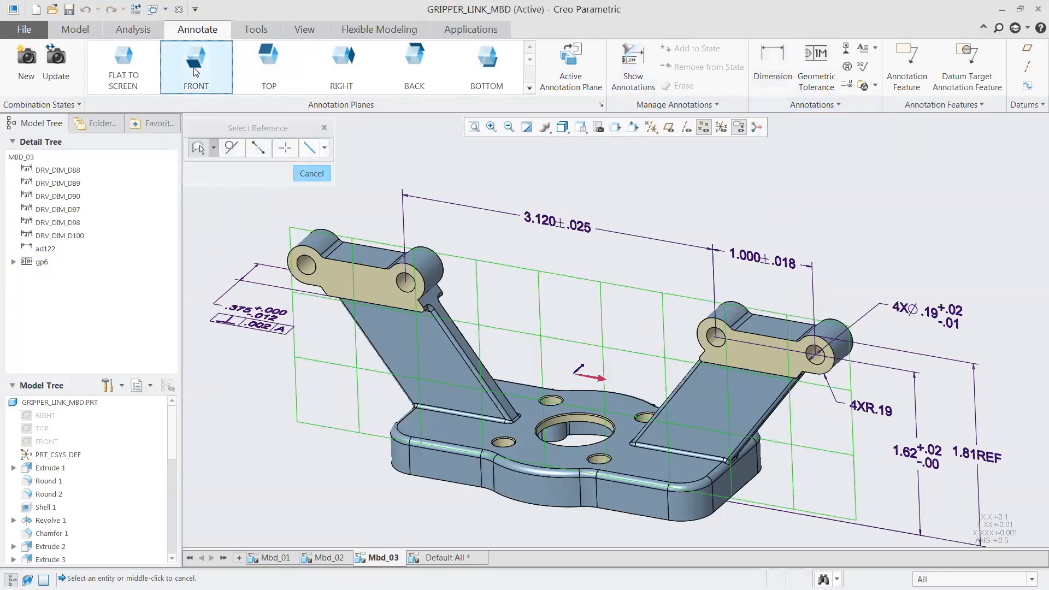
{"action": "left_click", "coordinate": [326, 228]}
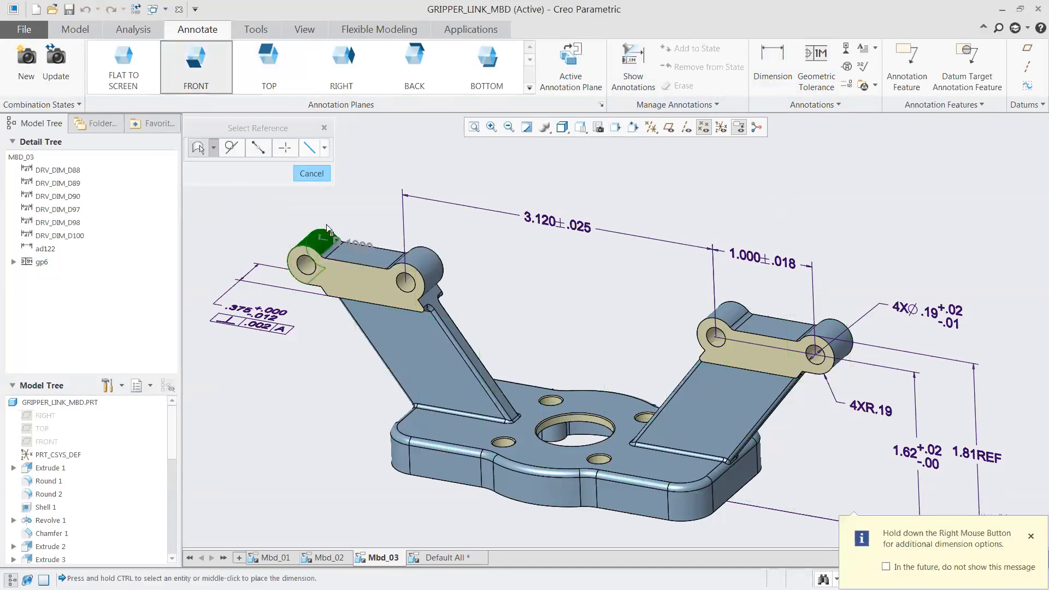
{"action": "left_click", "coordinate": [831, 332], "text": "ctrl"}
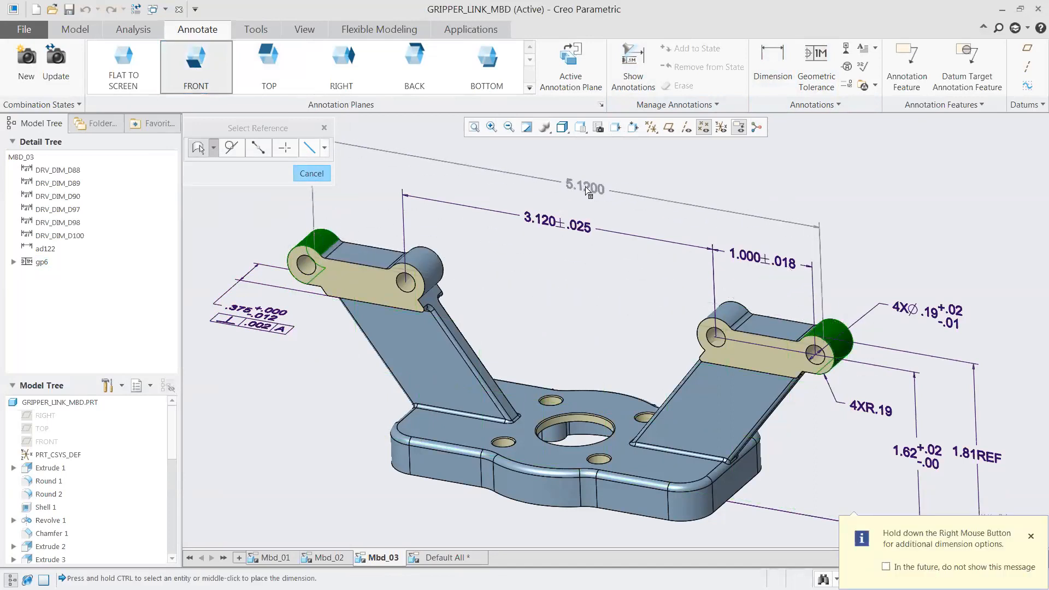
{"action": "middle_click", "coordinate": [587, 190]}
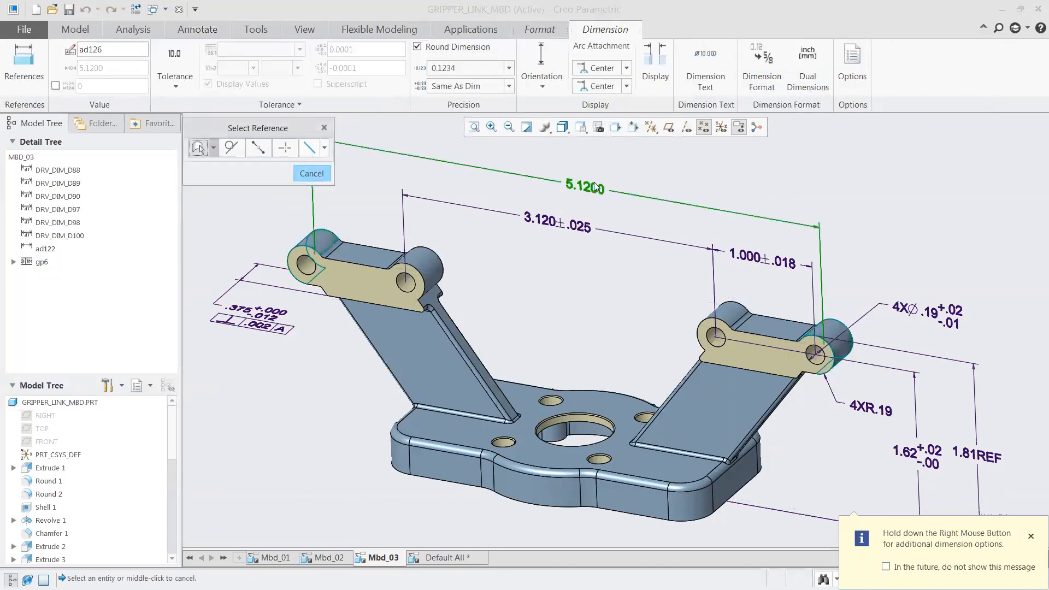
Set the new overall dimension to two decimal places and both of its arc attachments to Max
{"action": "left_click", "coordinate": [509, 67]}
{"action": "scroll", "coordinate": [469, 97], "scroll_direction": "up", "scroll_amount": 1}
{"action": "left_click", "coordinate": [470, 96]}
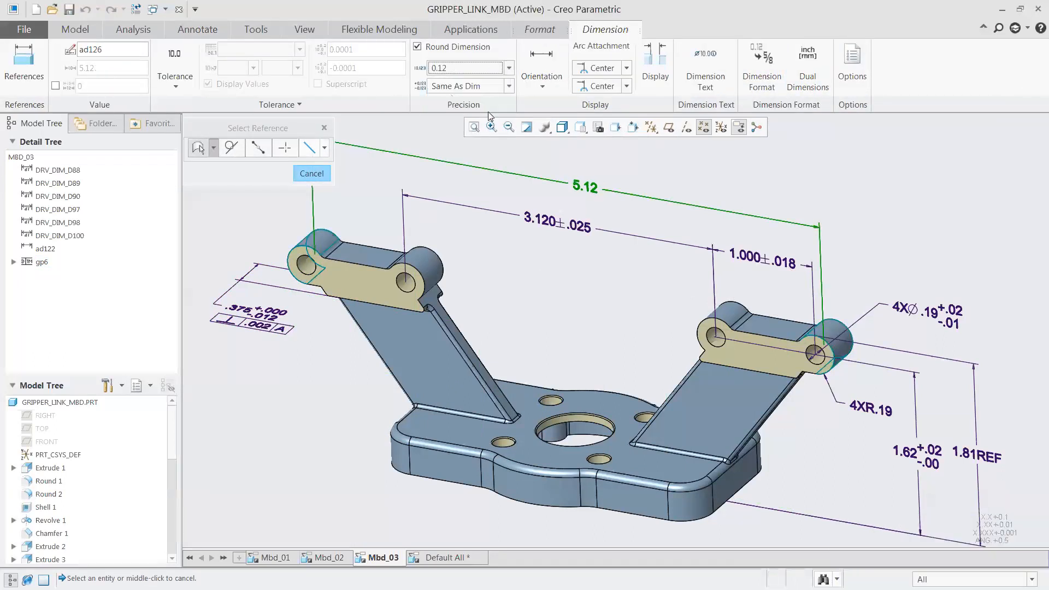
{"action": "left_click", "coordinate": [627, 68]}
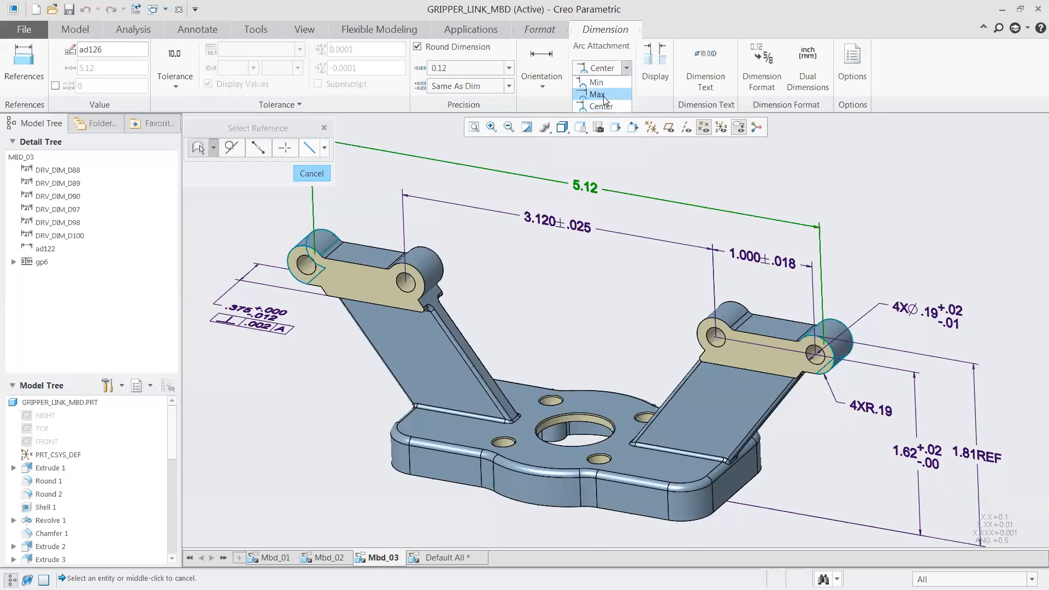
{"action": "left_click", "coordinate": [624, 89]}
{"action": "left_click", "coordinate": [626, 86]}
{"action": "left_click", "coordinate": [608, 110]}
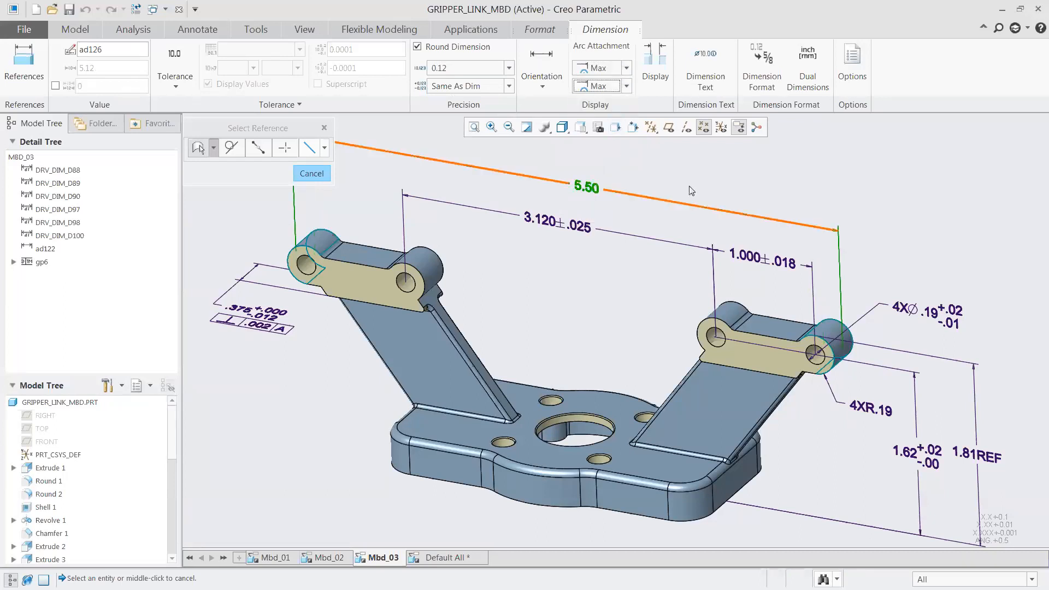
Add the suffix REF to the overall width dimension and finish dimensioning
{"action": "left_click", "coordinate": [712, 87]}
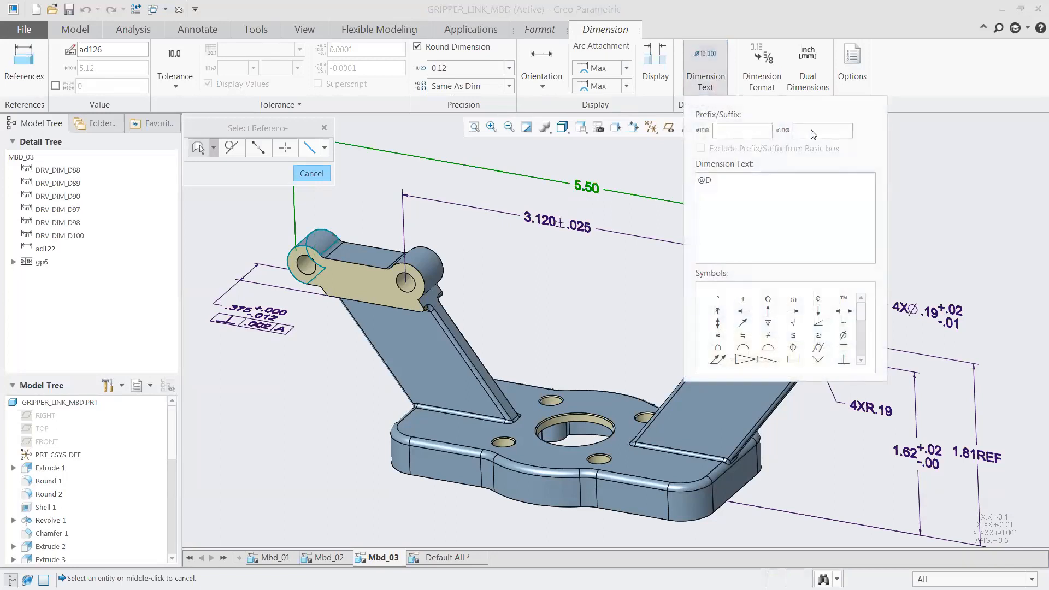
{"action": "left_click", "coordinate": [813, 131]}
{"action": "type", "text": "REF"}
{"action": "left_click", "coordinate": [704, 76]}
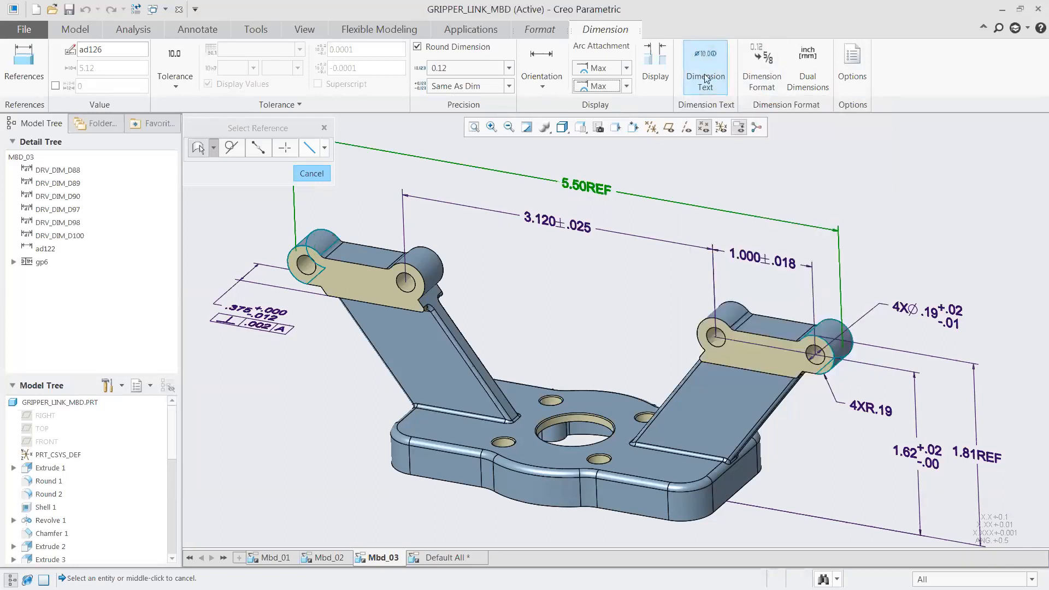
{"action": "left_click", "coordinate": [696, 172]}
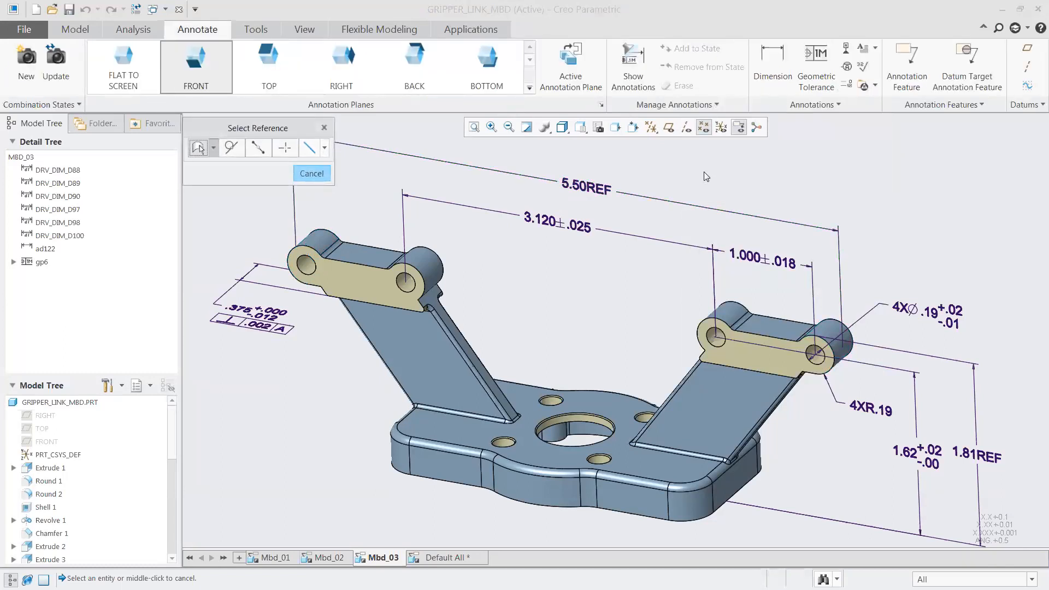
{"action": "middle_click", "coordinate": [703, 173]}
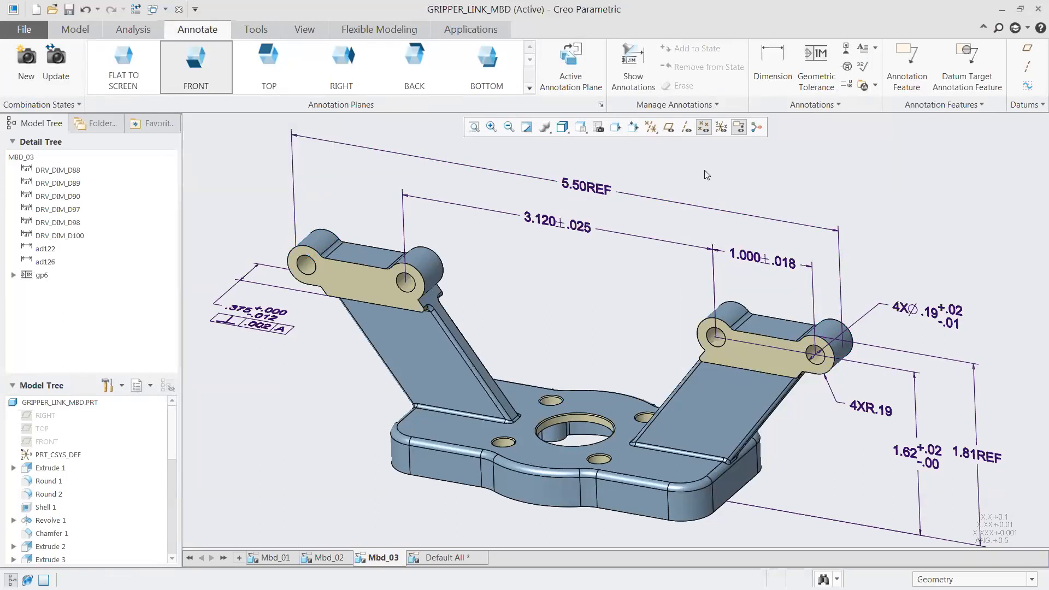
Start saving a copy of the gripper link as gripper_link_mbd with the file type STEP (*.stp)
{"action": "left_click", "coordinate": [26, 31]}
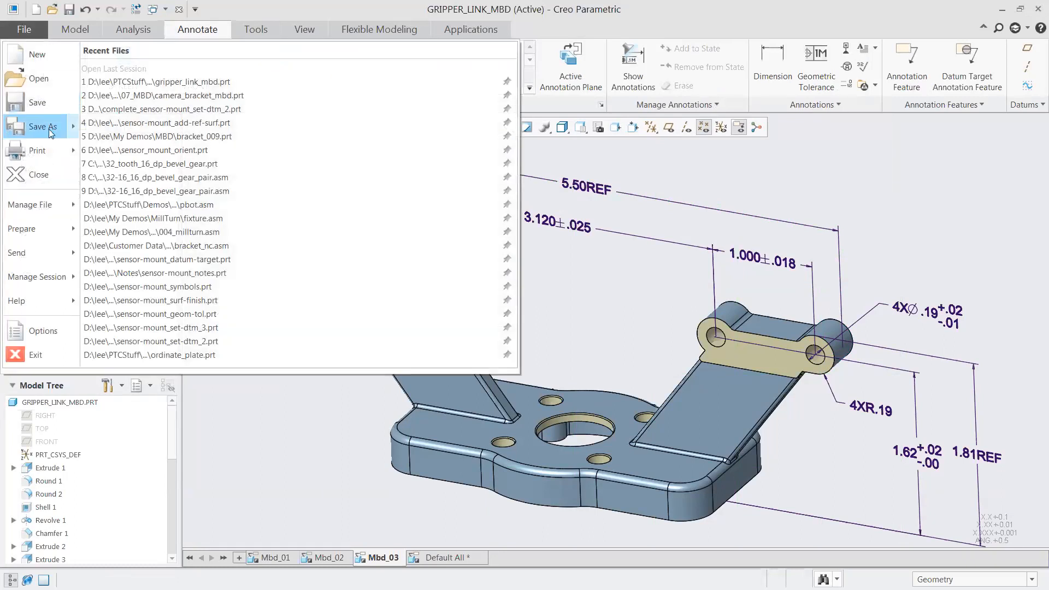
{"action": "mouse_move", "coordinate": [48, 129]}
{"action": "left_click", "coordinate": [160, 86]}
{"action": "left_click", "coordinate": [378, 478]}
{"action": "left_click", "coordinate": [333, 440]}
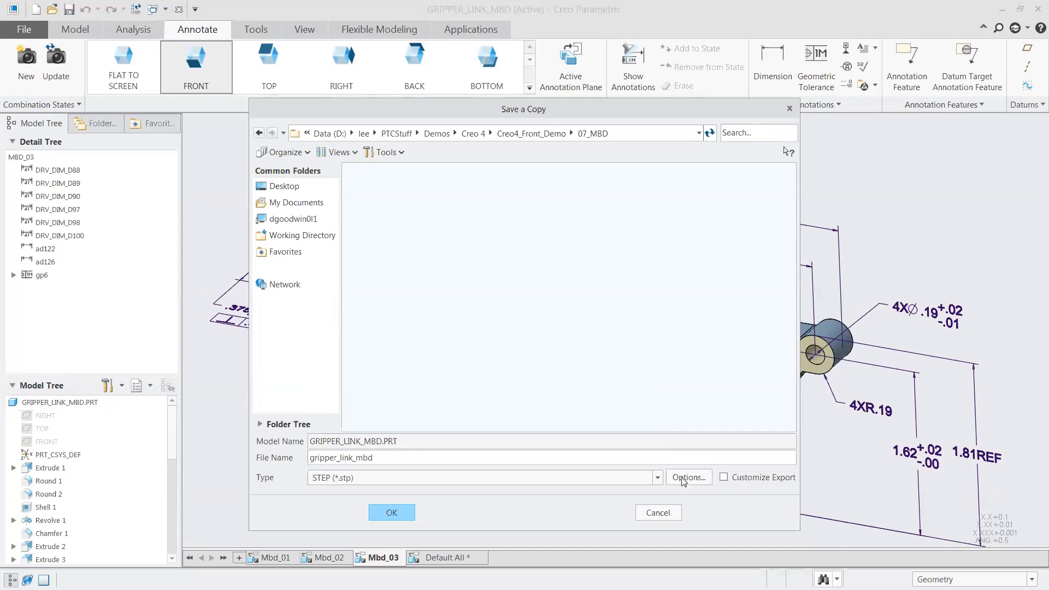
Set the STEP export to protocol ap242_e1 including annotations with rich content, and export the file
{"action": "left_click", "coordinate": [682, 479]}
{"action": "left_click", "coordinate": [520, 256]}
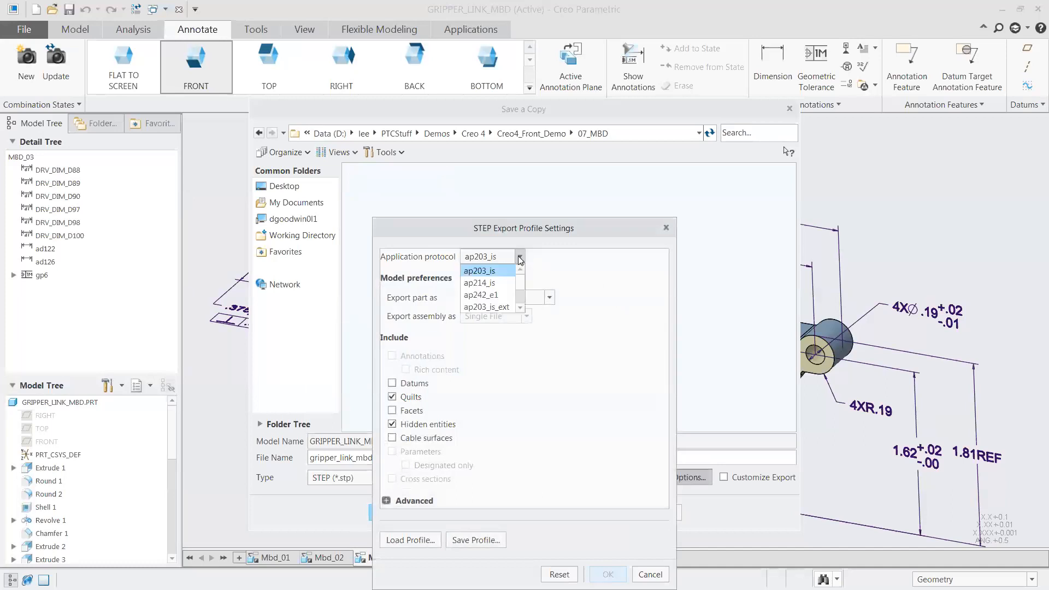
{"action": "left_click", "coordinate": [486, 298]}
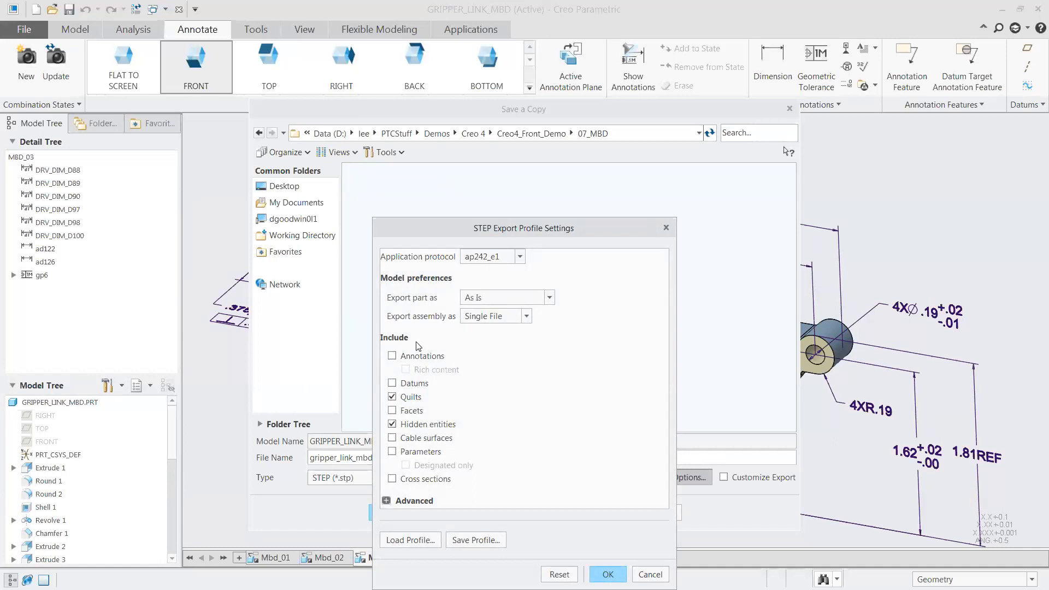
{"action": "left_click", "coordinate": [392, 355]}
{"action": "left_click", "coordinate": [405, 369]}
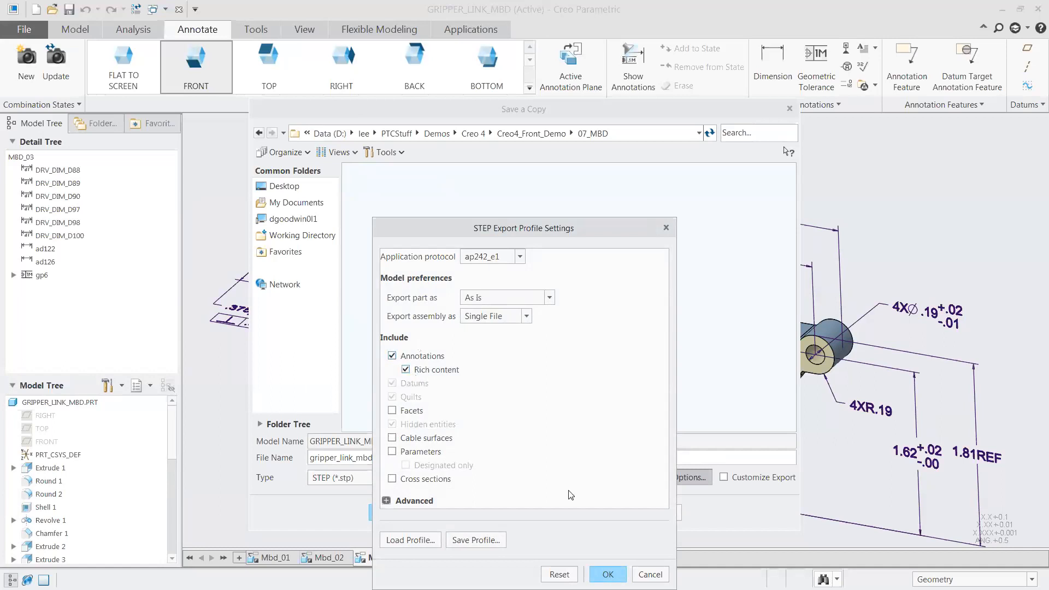
{"action": "left_click", "coordinate": [607, 574]}
{"action": "left_click", "coordinate": [403, 512]}
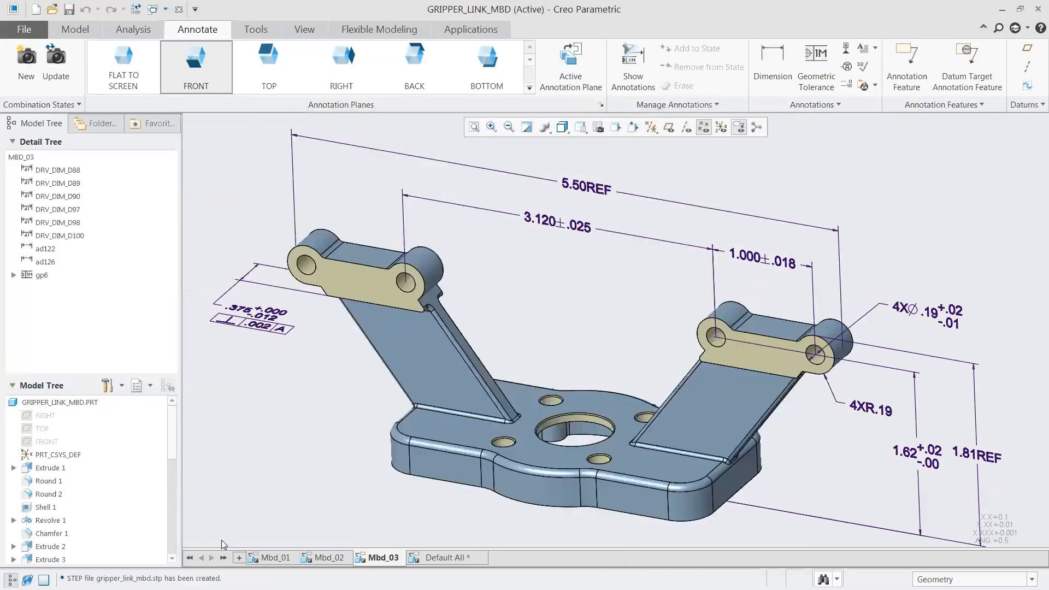
{"action": "left_click_drag", "start_coordinate": [114, 579], "coordinate": [168, 580]}
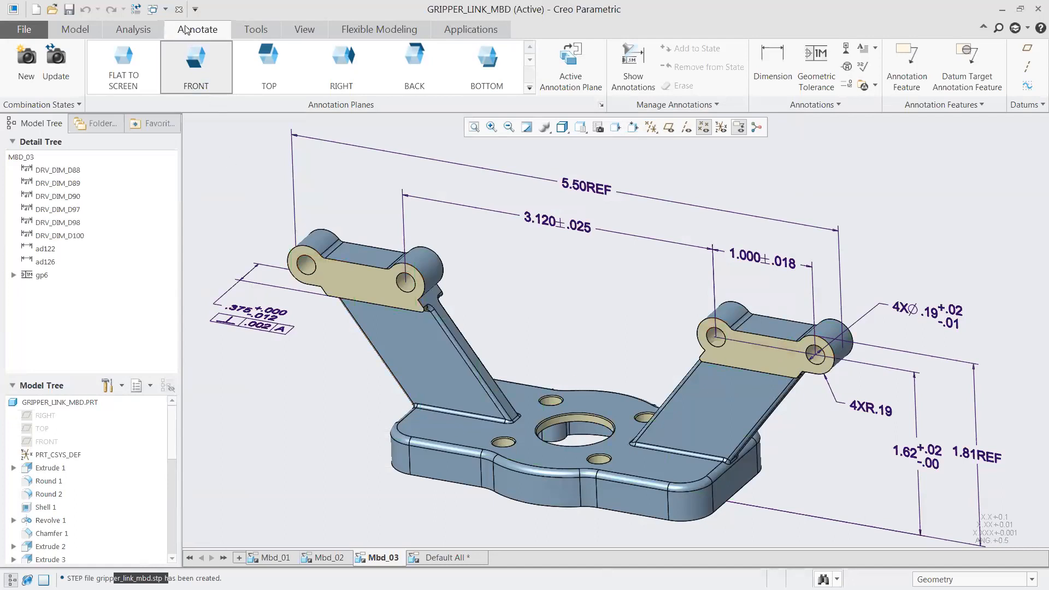
Close the gripper link part and open the camera_bracket_mbd part
{"action": "left_click", "coordinate": [178, 10]}
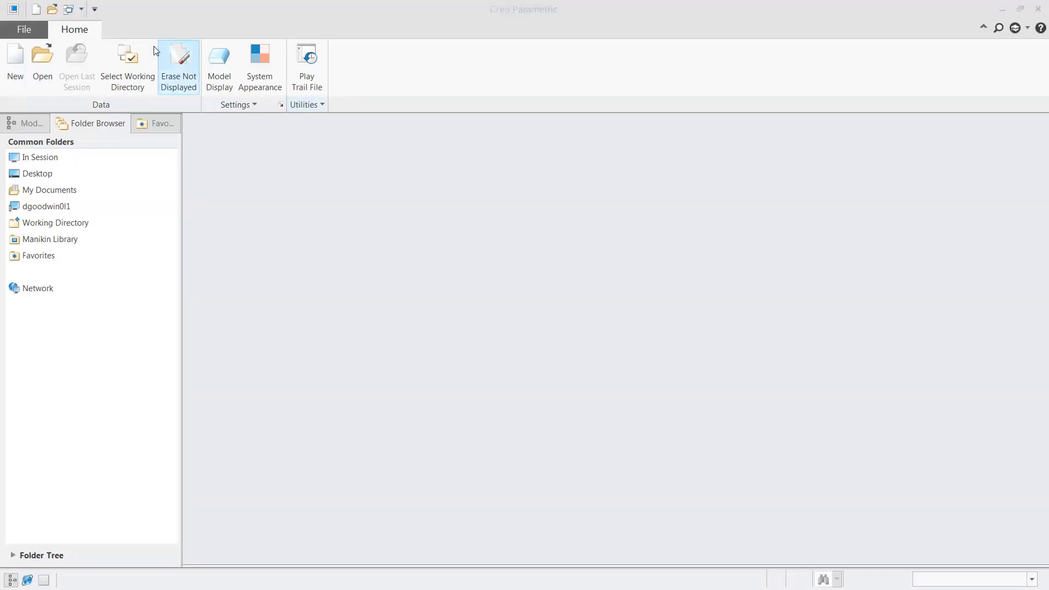
{"action": "left_click", "coordinate": [43, 63]}
{"action": "double_click", "coordinate": [396, 216]}
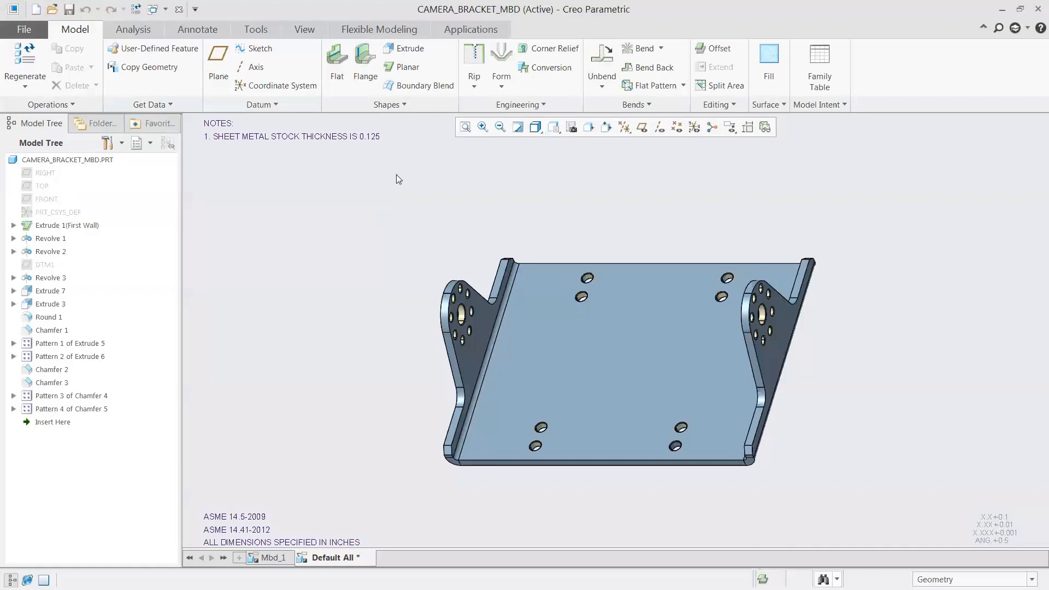
Activate the Mbd_1 combination state and start GD&T Advisor on the camera bracket
{"action": "left_click", "coordinate": [267, 558]}
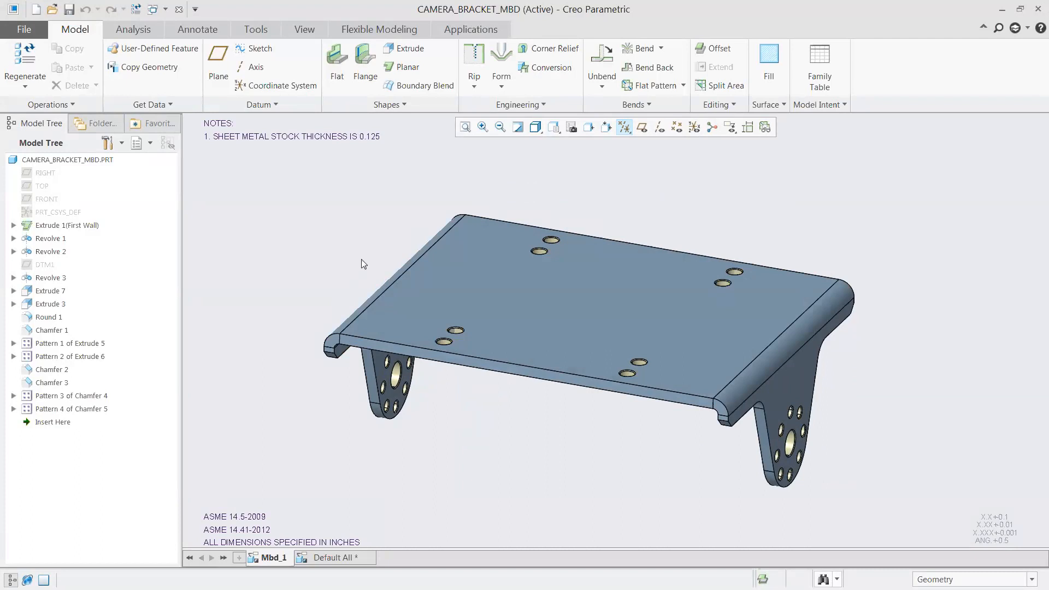
{"action": "left_click", "coordinate": [471, 31]}
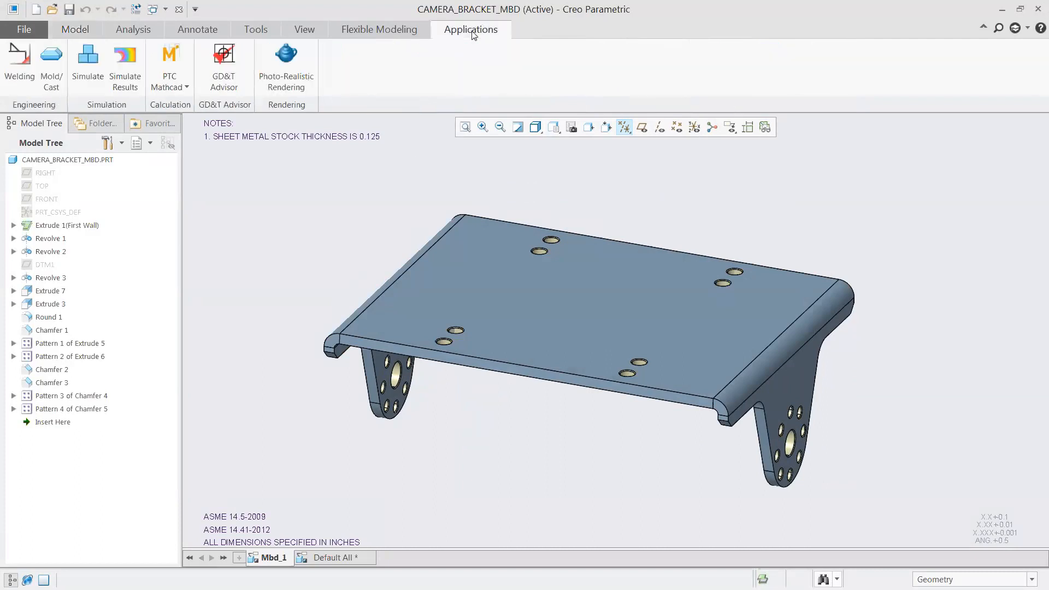
{"action": "left_click", "coordinate": [229, 81]}
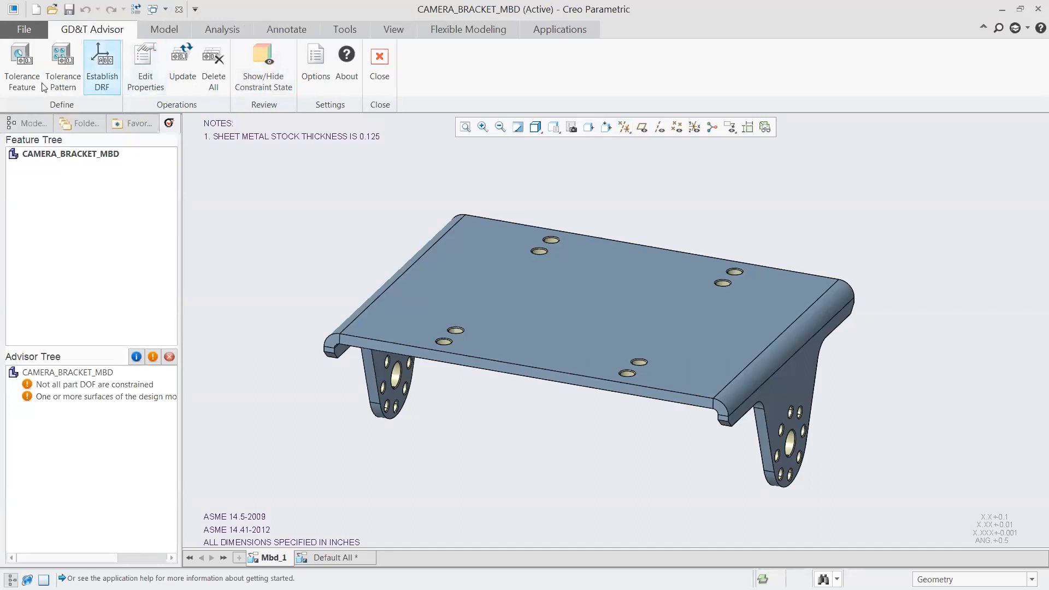
Add the bracket's large flat top face as a planar surface feature for tolerancing
{"action": "left_click", "coordinate": [20, 61]}
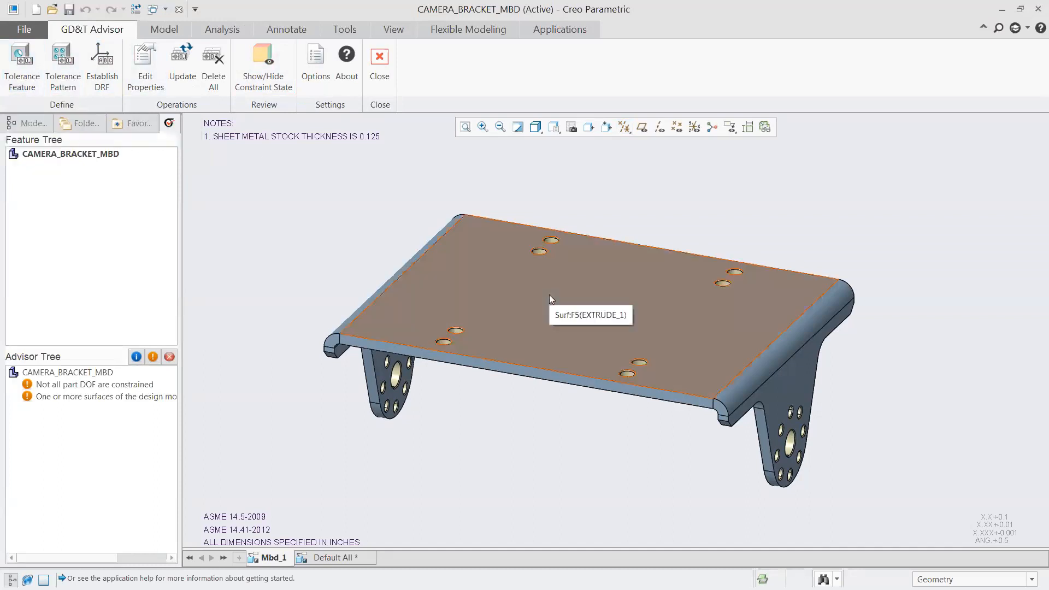
{"action": "left_click", "coordinate": [19, 56]}
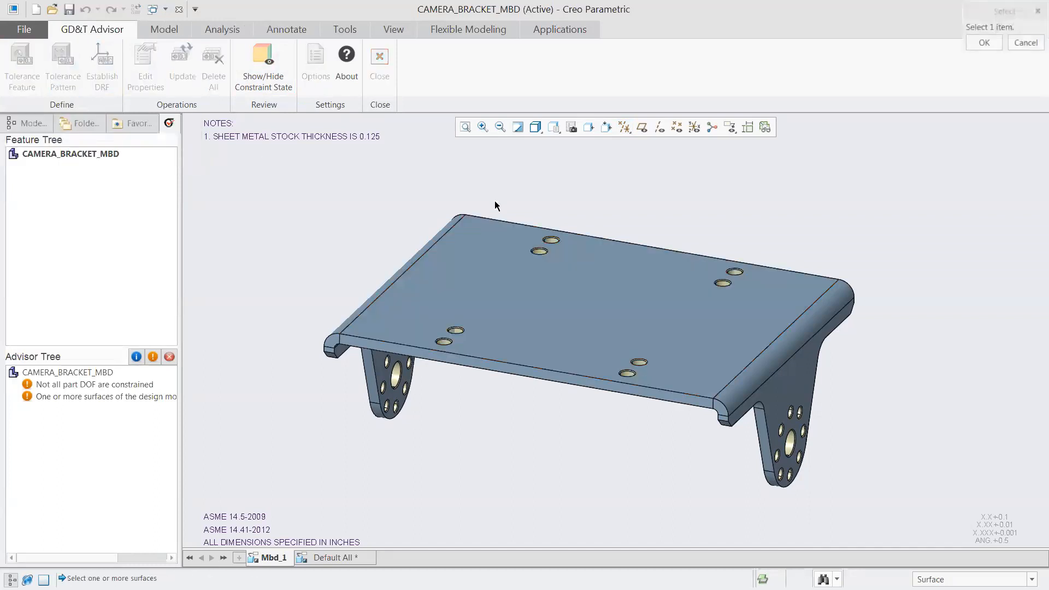
{"action": "left_click", "coordinate": [647, 263]}
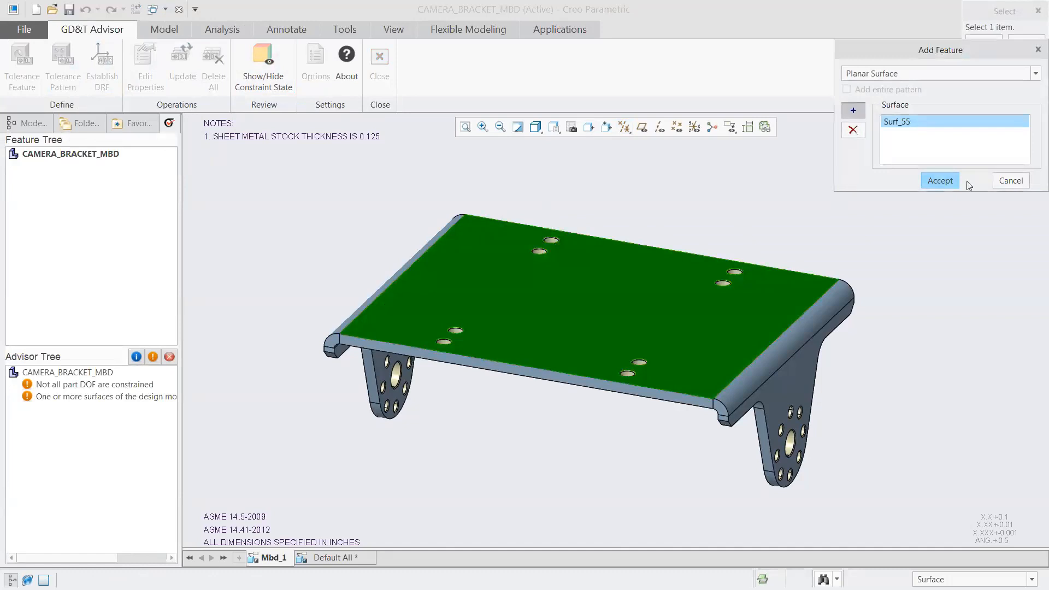
{"action": "left_click", "coordinate": [938, 179]}
Apply a .003 flatness tolerance to the top face as datum feature A and complete the feature
{"action": "left_click", "coordinate": [265, 50]}
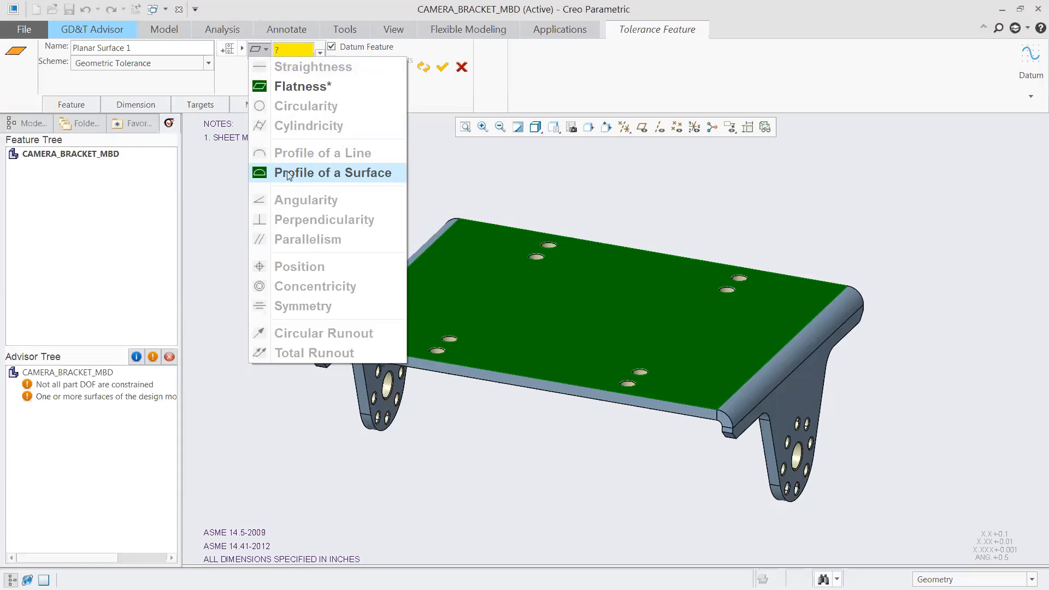
{"action": "left_click", "coordinate": [290, 87]}
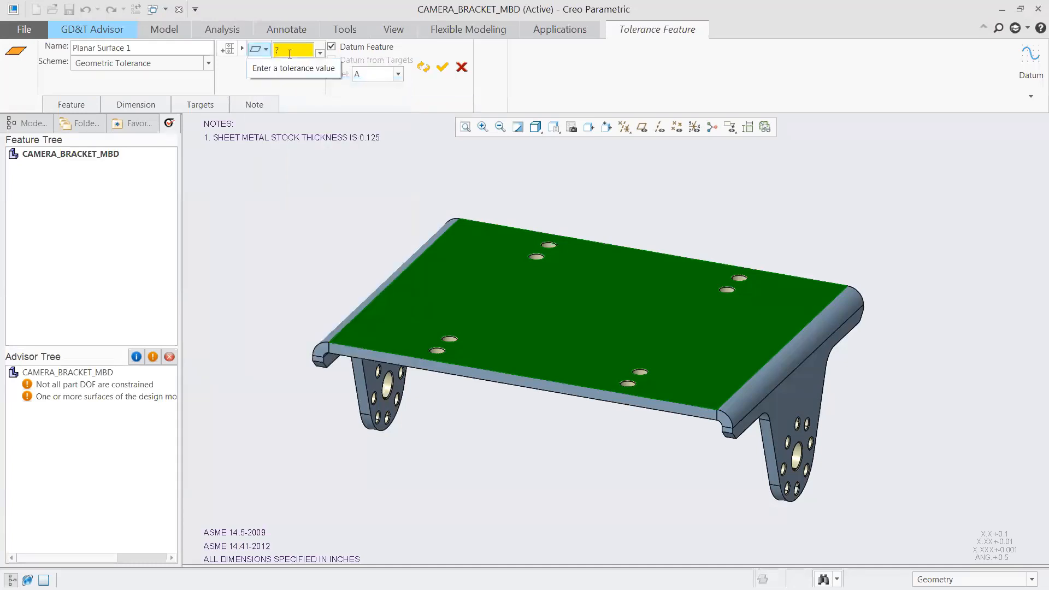
{"action": "left_click", "coordinate": [289, 54]}
{"action": "type", "text": ".003"}
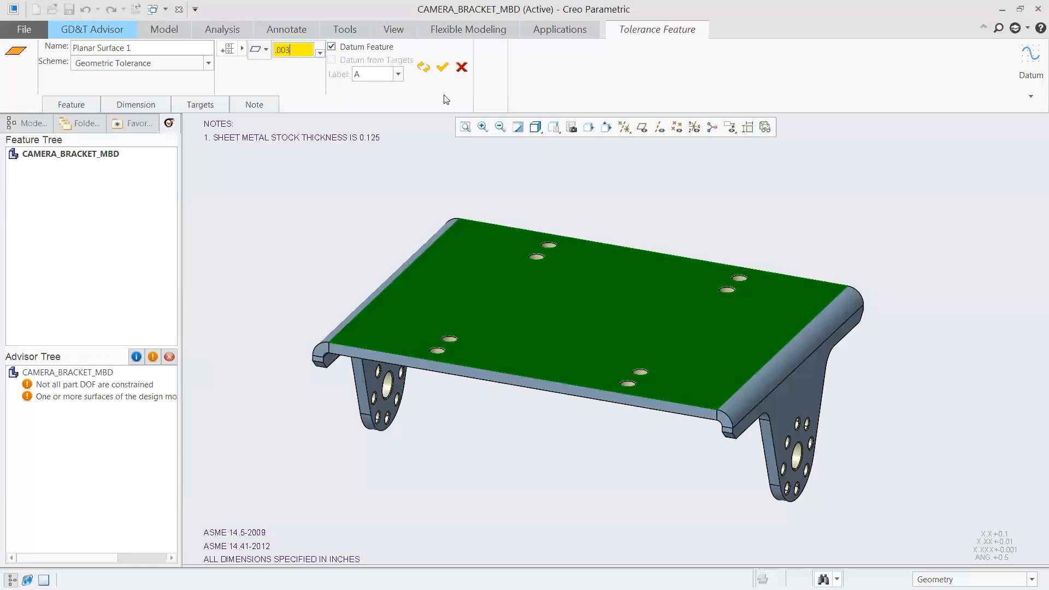
{"action": "left_click", "coordinate": [442, 68]}
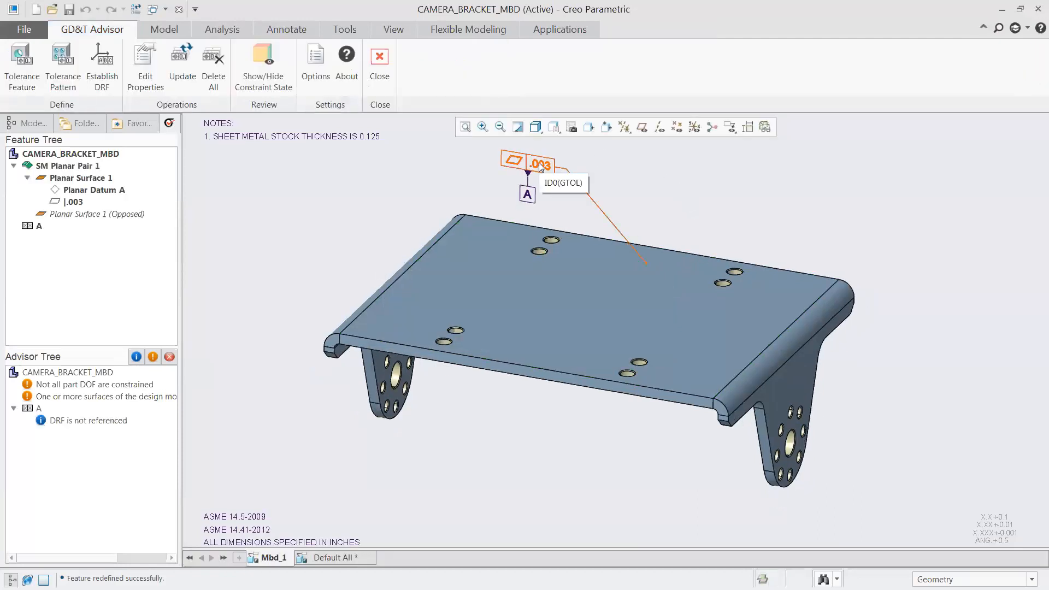
Add the rear hole of the top face's back right pair as a simple hole feature for tolerancing
{"action": "left_click", "coordinate": [22, 65]}
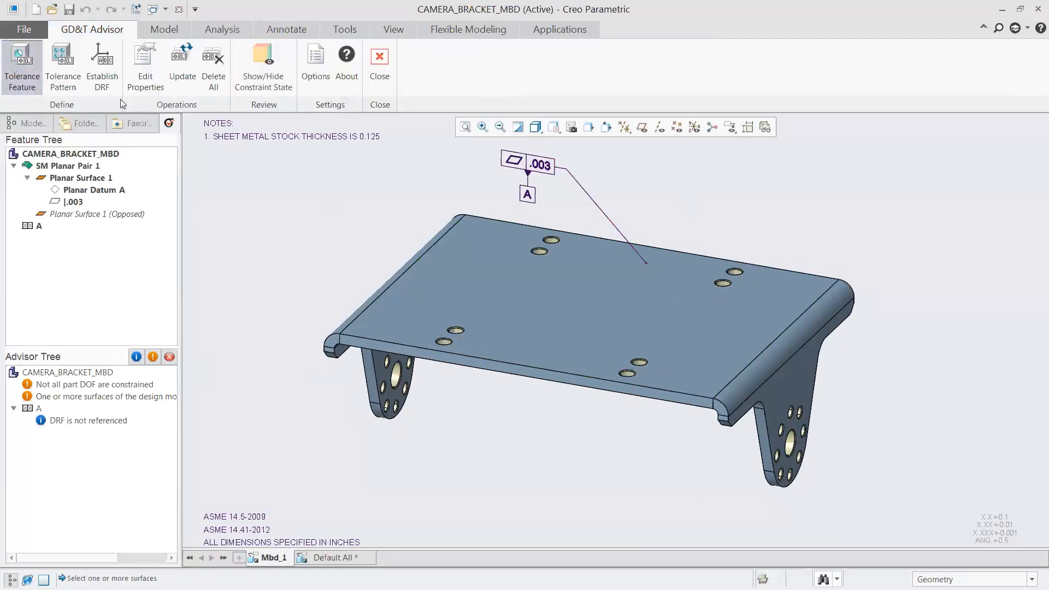
{"action": "scroll", "coordinate": [741, 244], "scroll_direction": "up", "scroll_amount": 5}
{"action": "left_click", "coordinate": [728, 304]}
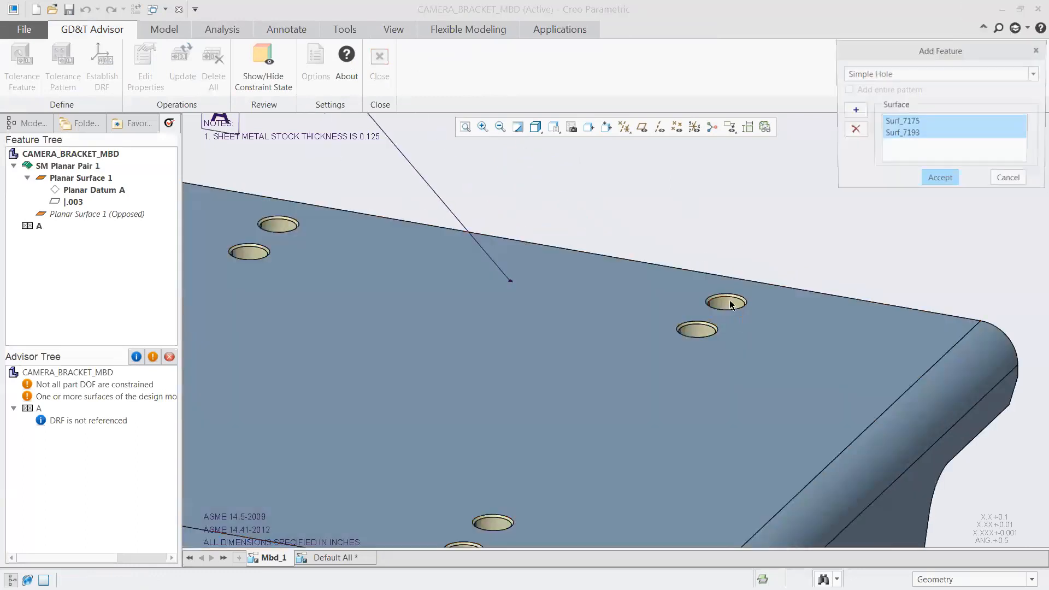
{"action": "left_click", "coordinate": [939, 177]}
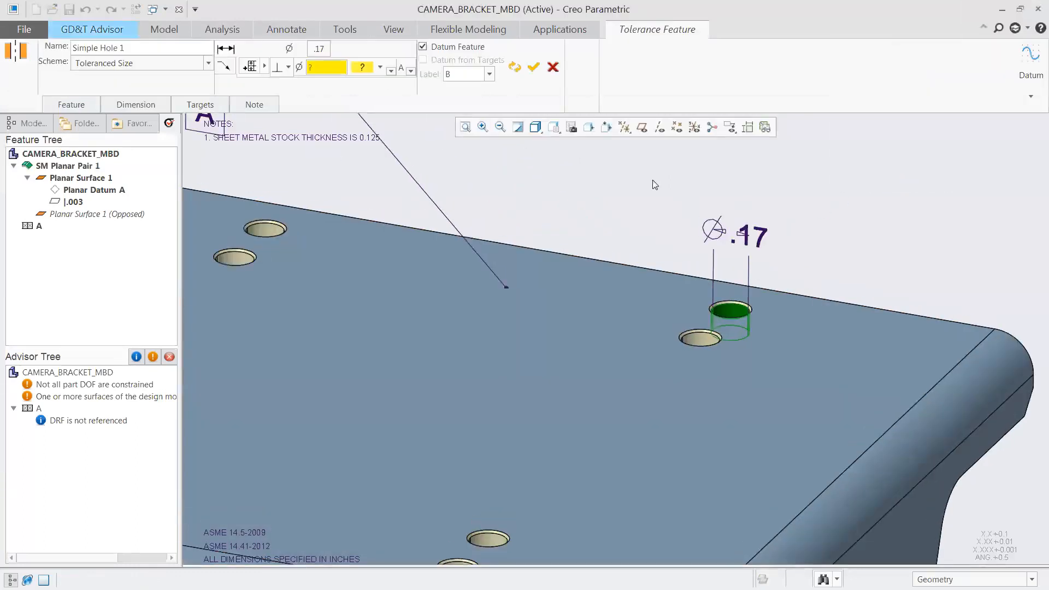
Set the top-face hole's diameter to a Plus / Minus tolerance of +.01/-.01
{"action": "scroll", "coordinate": [652, 184], "scroll_direction": "down", "scroll_amount": 2}
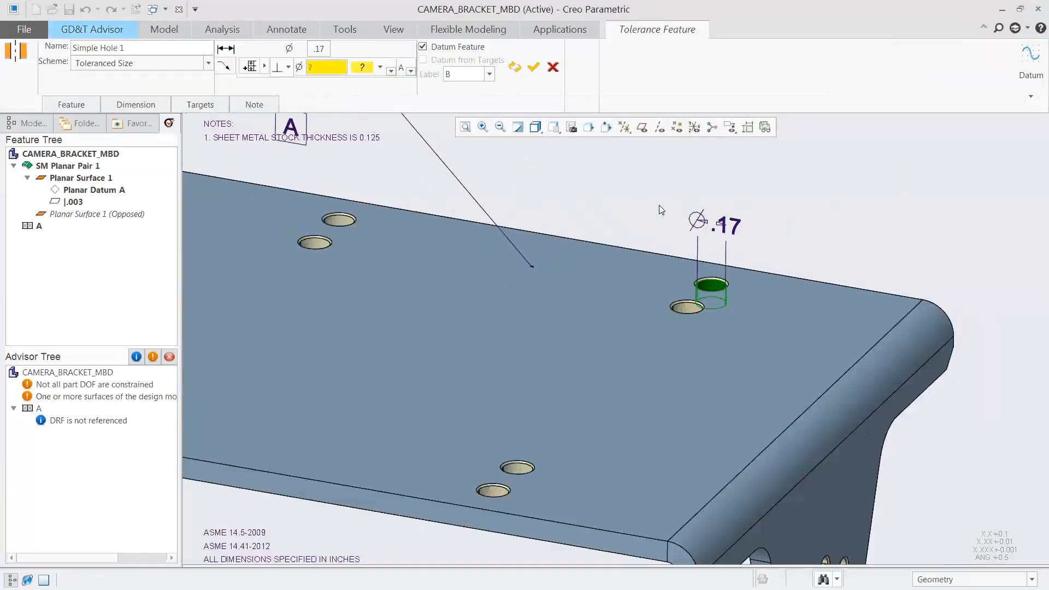
{"action": "left_click", "coordinate": [322, 51]}
{"action": "left_click", "coordinate": [505, 271]}
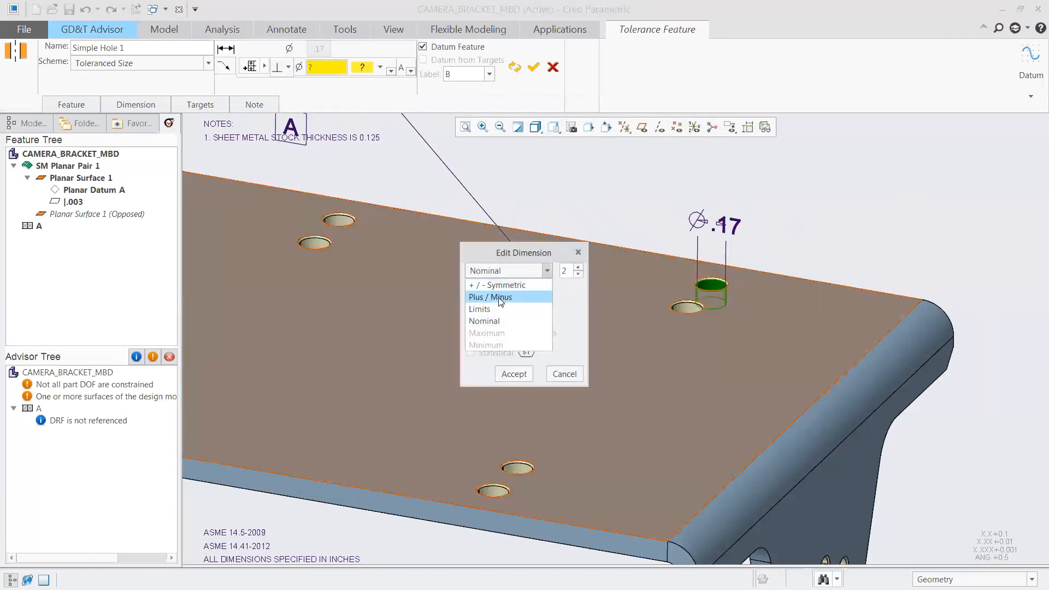
{"action": "left_click", "coordinate": [500, 298]}
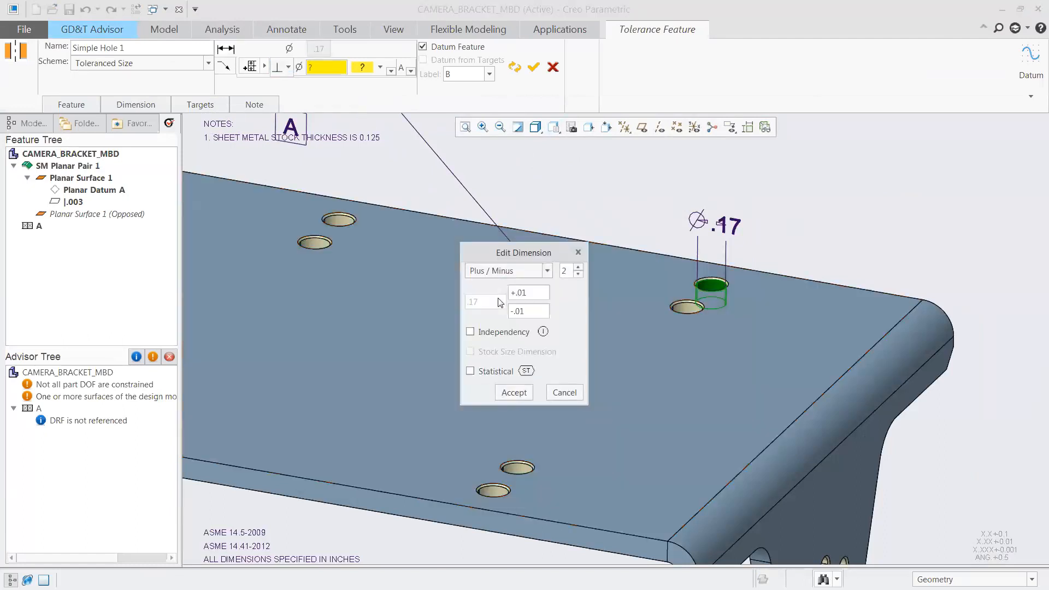
{"action": "left_click", "coordinate": [514, 393]}
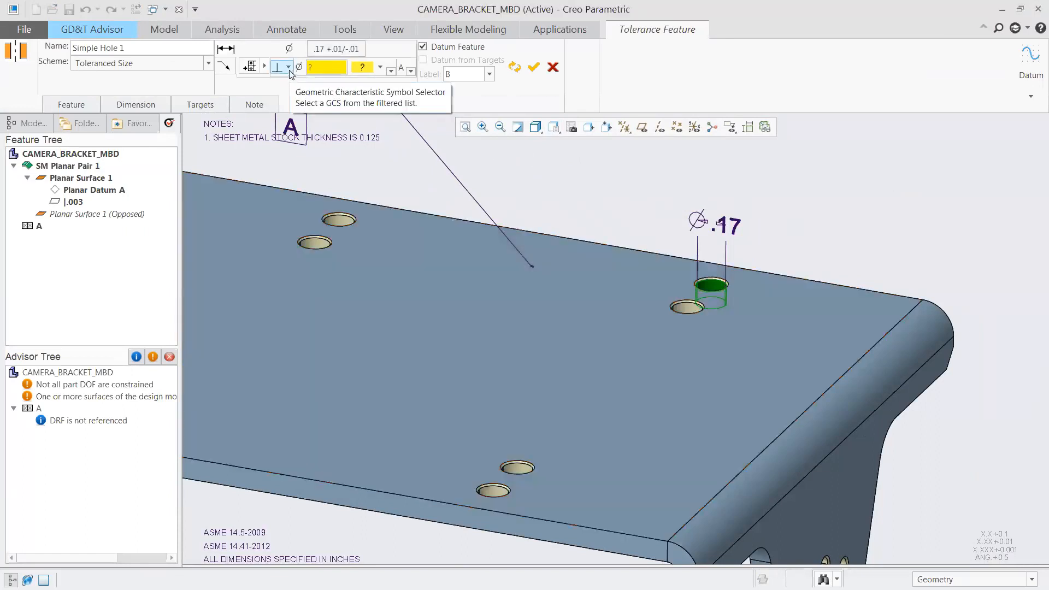
Apply a .002 diameter perpendicularity tolerance at RFS to the hole as datum feature B and complete the feature
{"action": "left_click", "coordinate": [289, 68]}
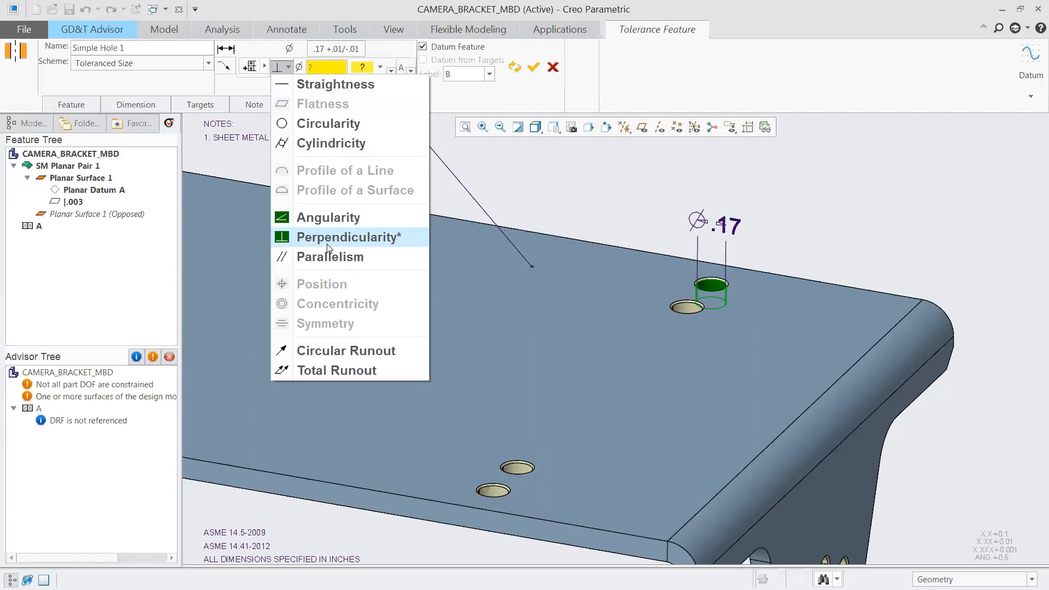
{"action": "left_click", "coordinate": [288, 67]}
{"action": "left_click", "coordinate": [323, 66]}
{"action": "type", "text": ".002"}
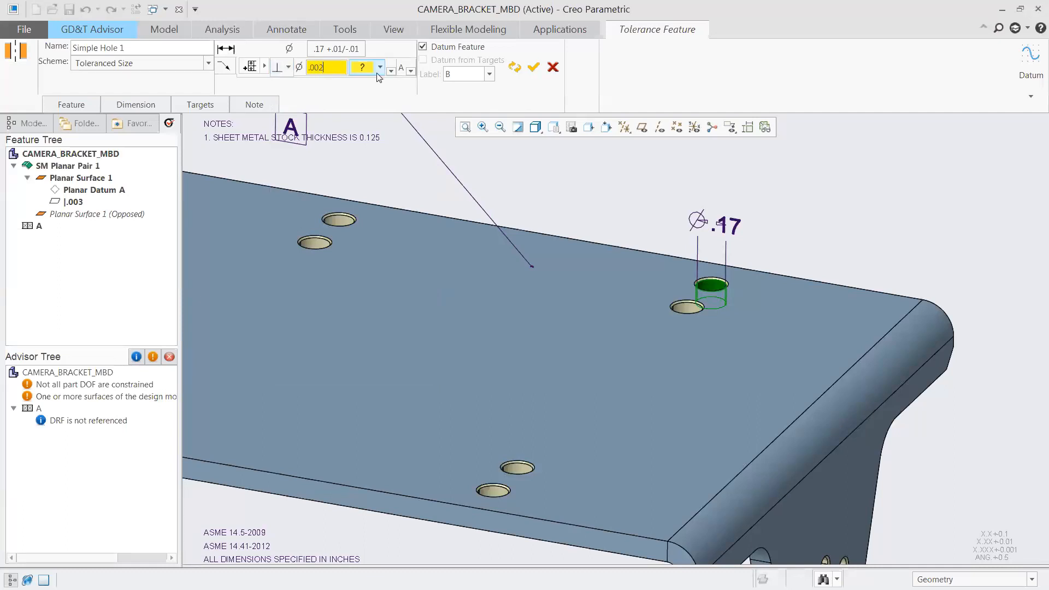
{"action": "left_click", "coordinate": [380, 67]}
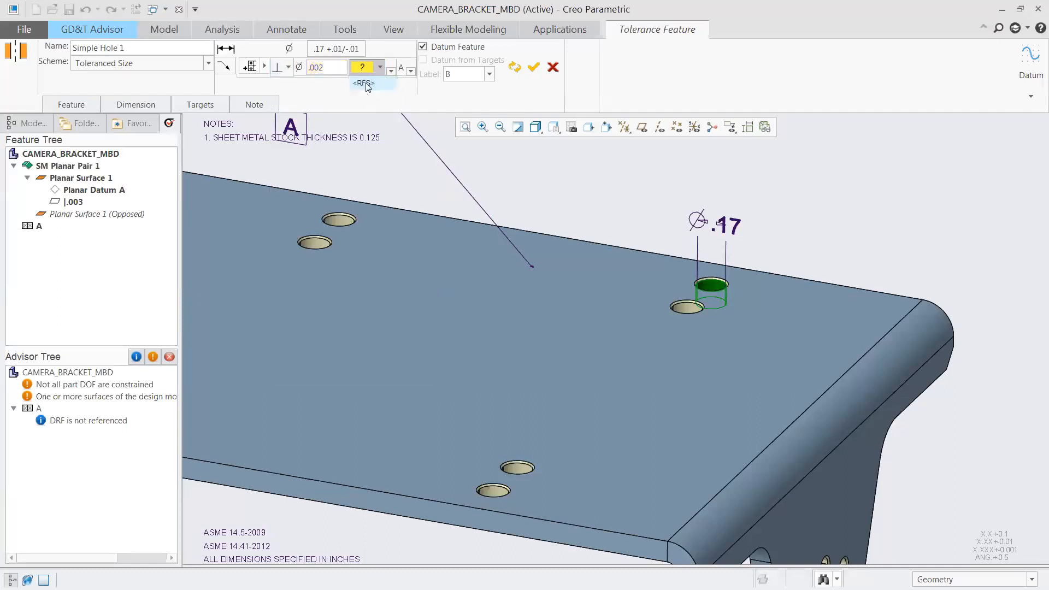
{"action": "left_click", "coordinate": [366, 84]}
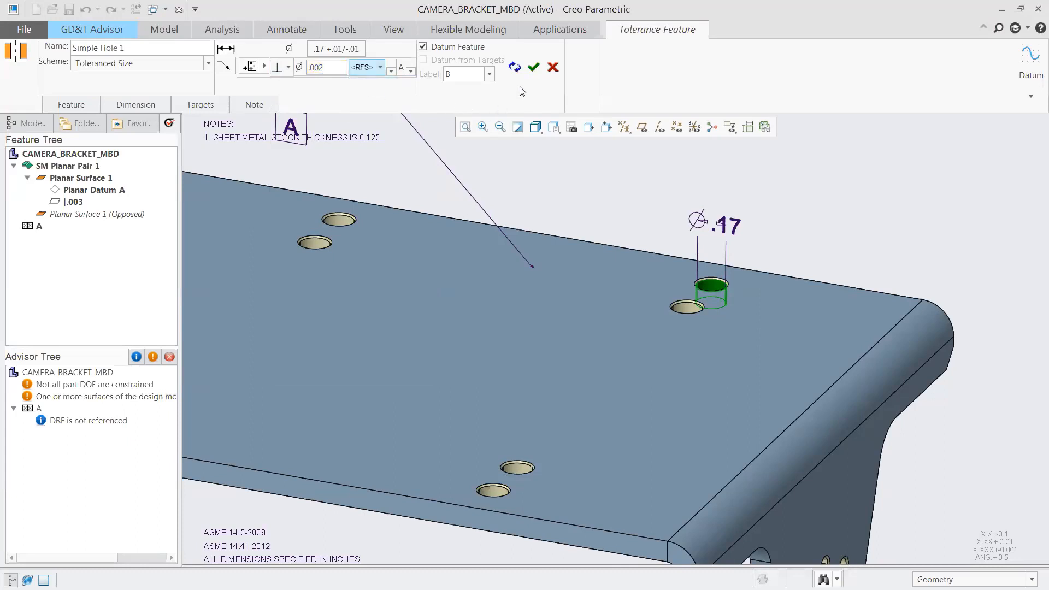
{"action": "left_click", "coordinate": [534, 68]}
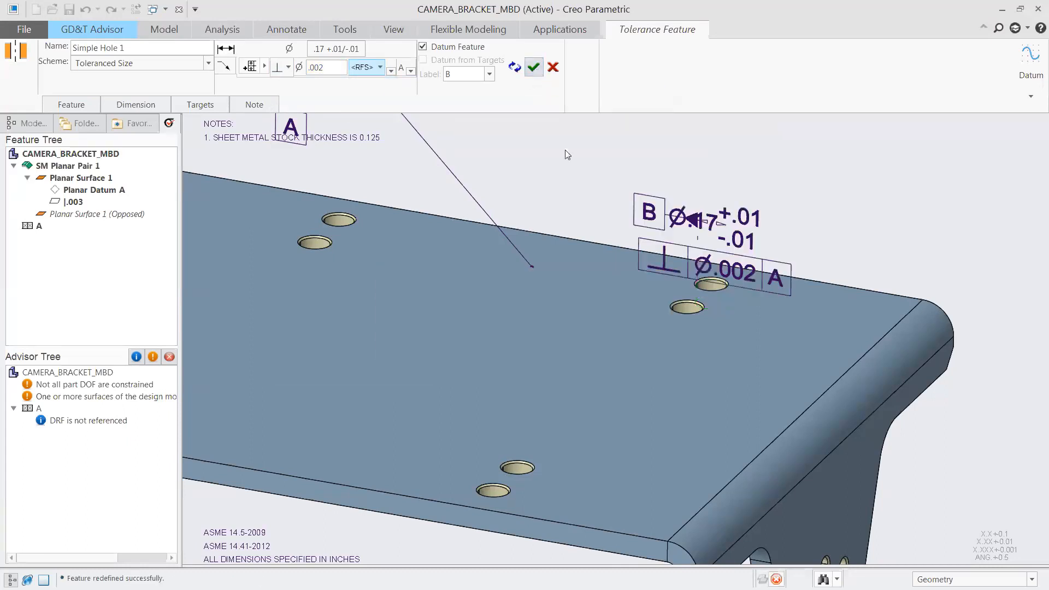
Move the hole's diameter dimension with its attached tolerance frame above the bracket, clear of the top face
{"action": "left_click", "coordinate": [707, 212]}
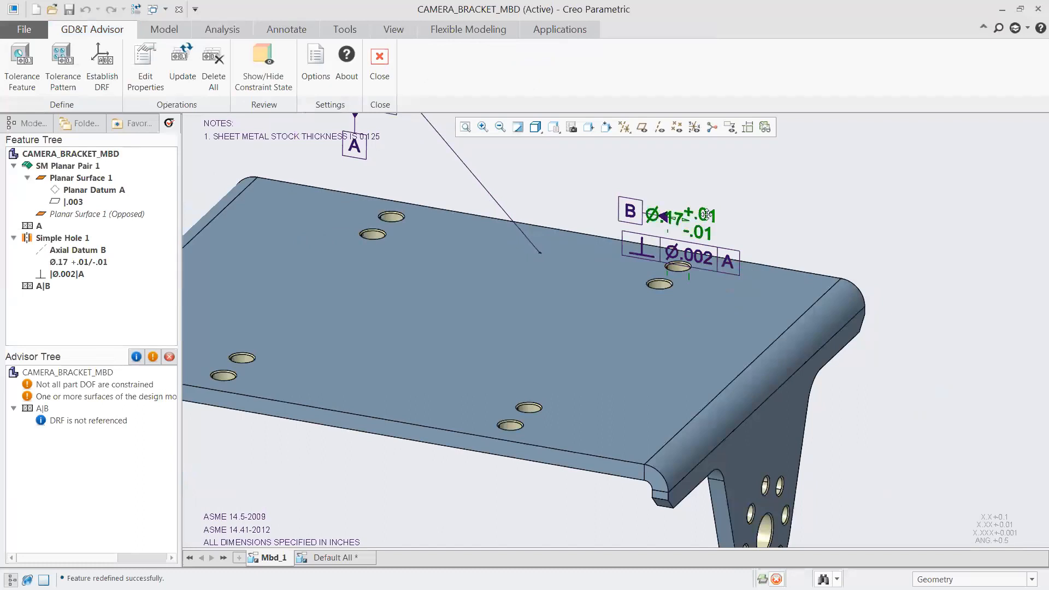
{"action": "left_click_drag", "start_coordinate": [707, 212], "coordinate": [764, 177]}
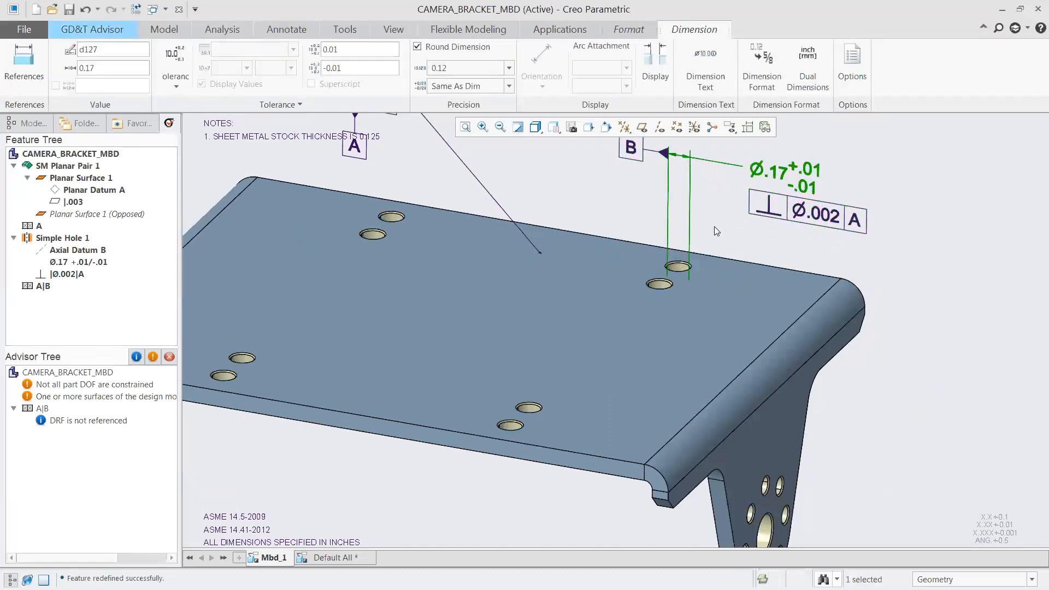
{"action": "scroll", "coordinate": [700, 253], "scroll_direction": "down", "scroll_amount": 3}
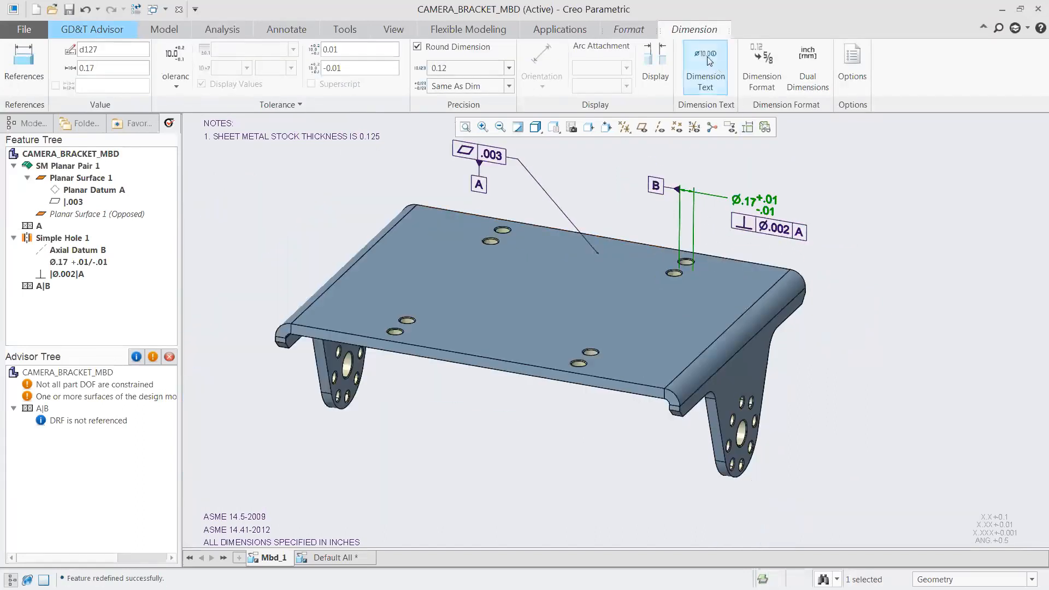
Add the text "8 HOLES" below the perpendicularity tolerance frame
{"action": "left_click", "coordinate": [782, 234]}
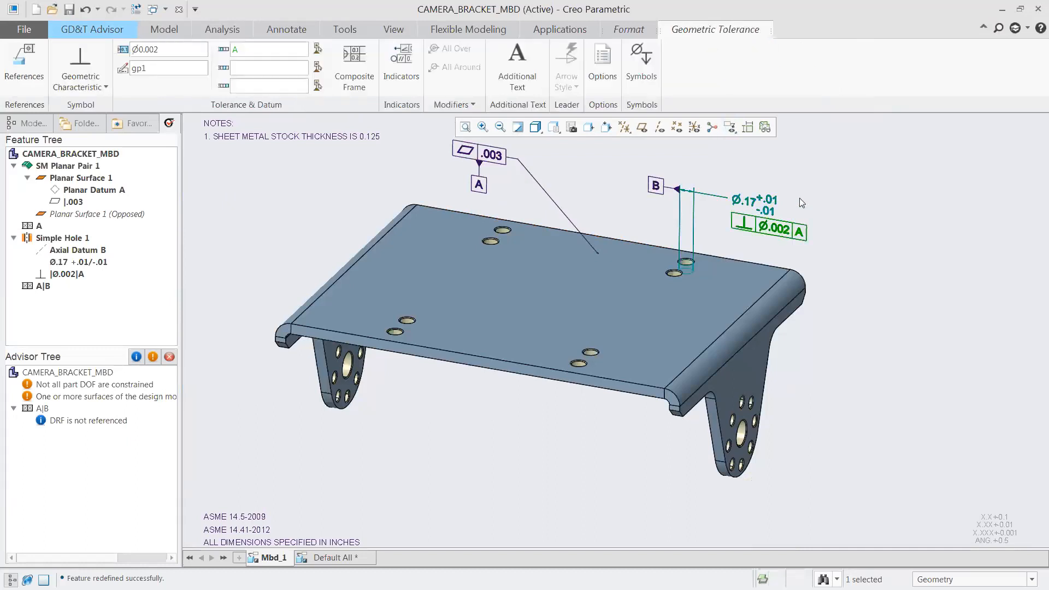
{"action": "left_click", "coordinate": [516, 65]}
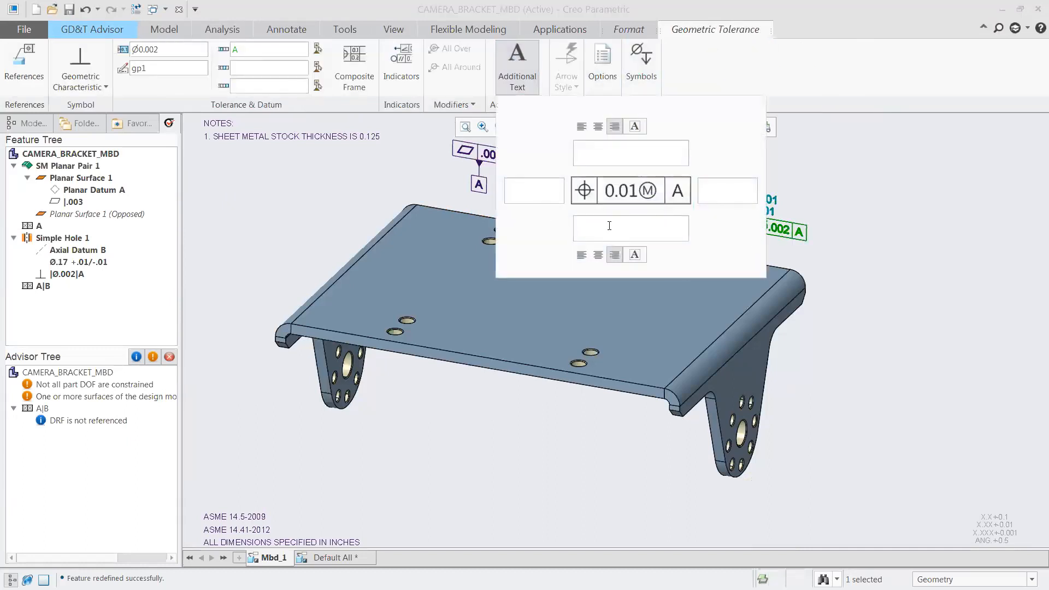
{"action": "type", "text": "8 HOLES"}
{"action": "left_click", "coordinate": [517, 63]}
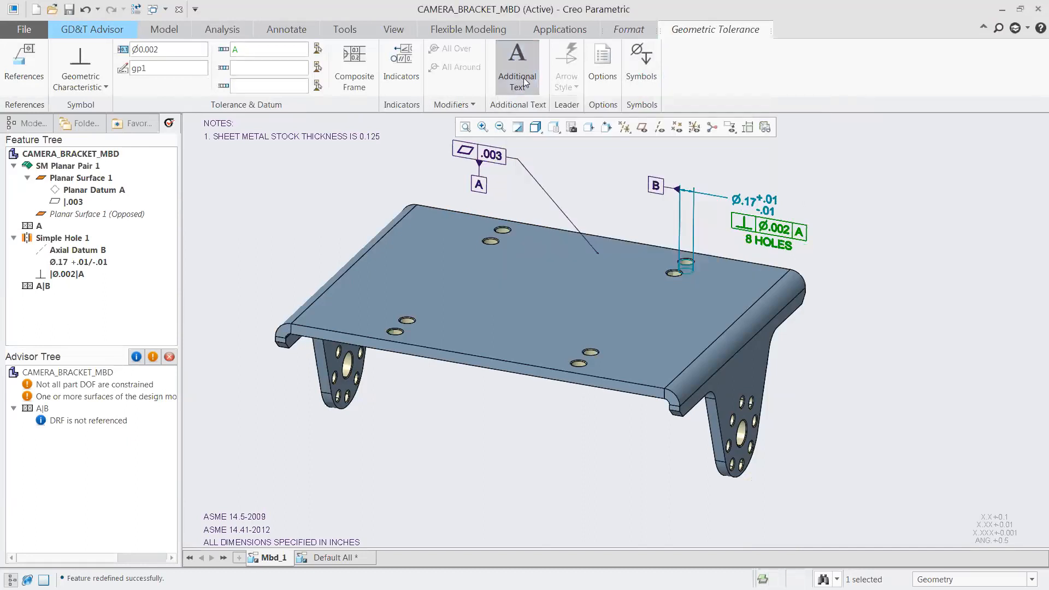
{"action": "left_click", "coordinate": [815, 175]}
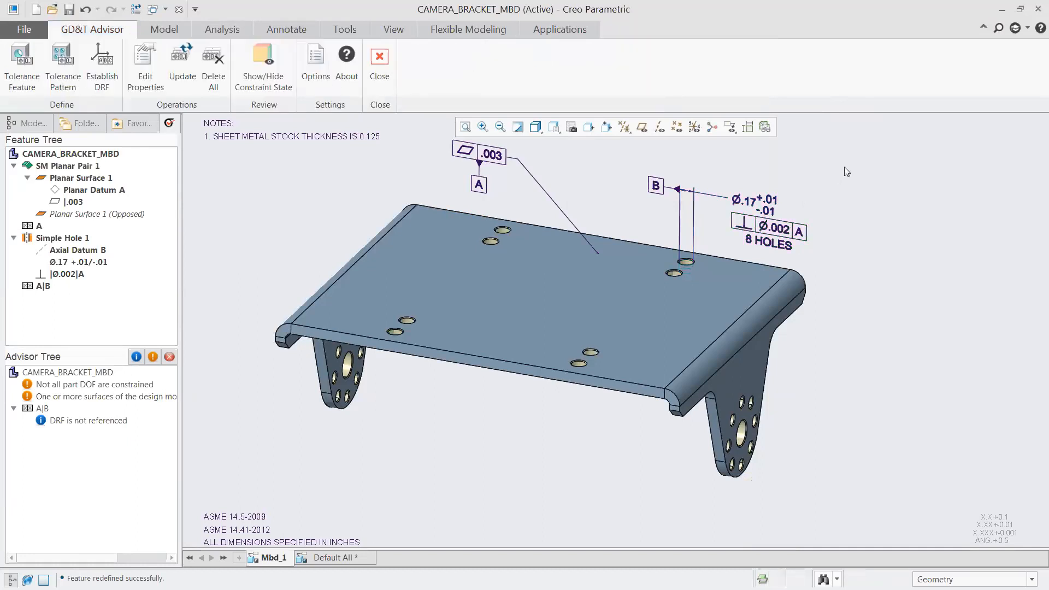
Add the large center hole of the right mounting lug as a simple hole feature for tolerancing
{"action": "left_click", "coordinate": [22, 63]}
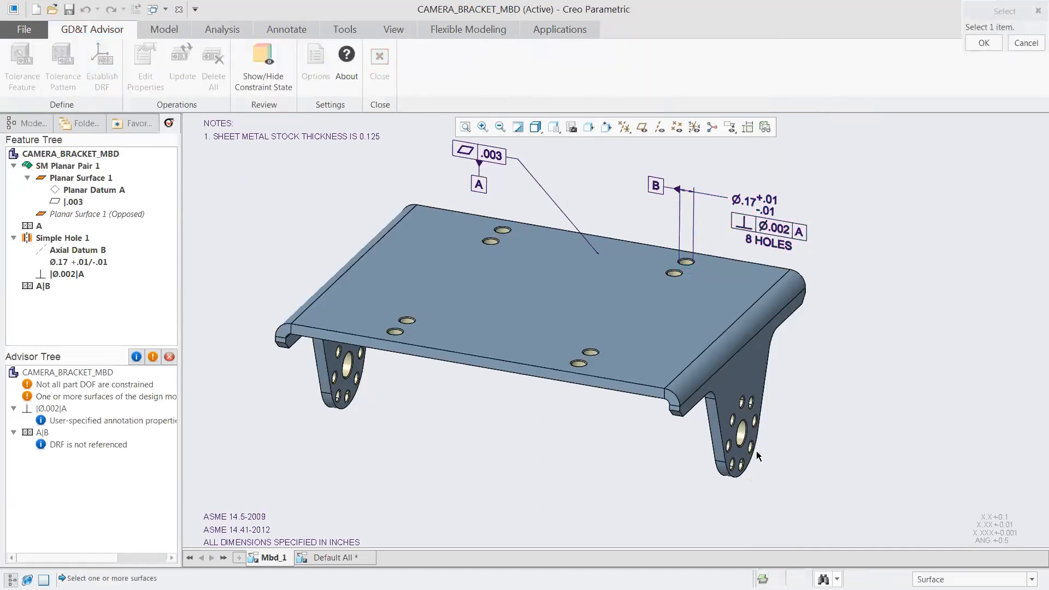
{"action": "scroll", "coordinate": [755, 452], "scroll_direction": "down", "scroll_amount": 5}
{"action": "left_click", "coordinate": [680, 366]}
{"action": "scroll", "coordinate": [530, 365], "scroll_direction": "up", "scroll_amount": 2}
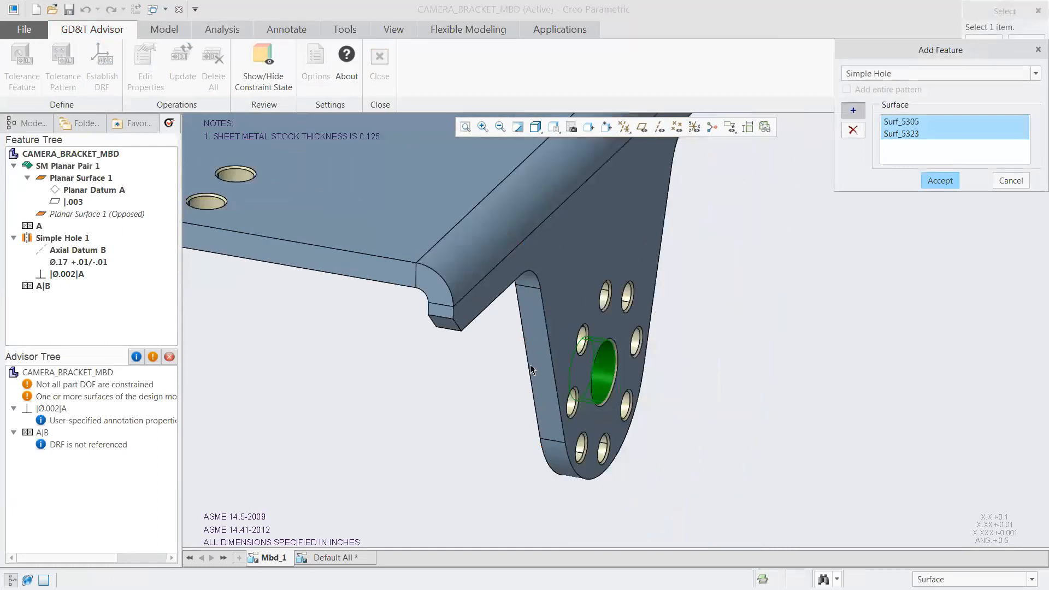
{"action": "left_click", "coordinate": [938, 180]}
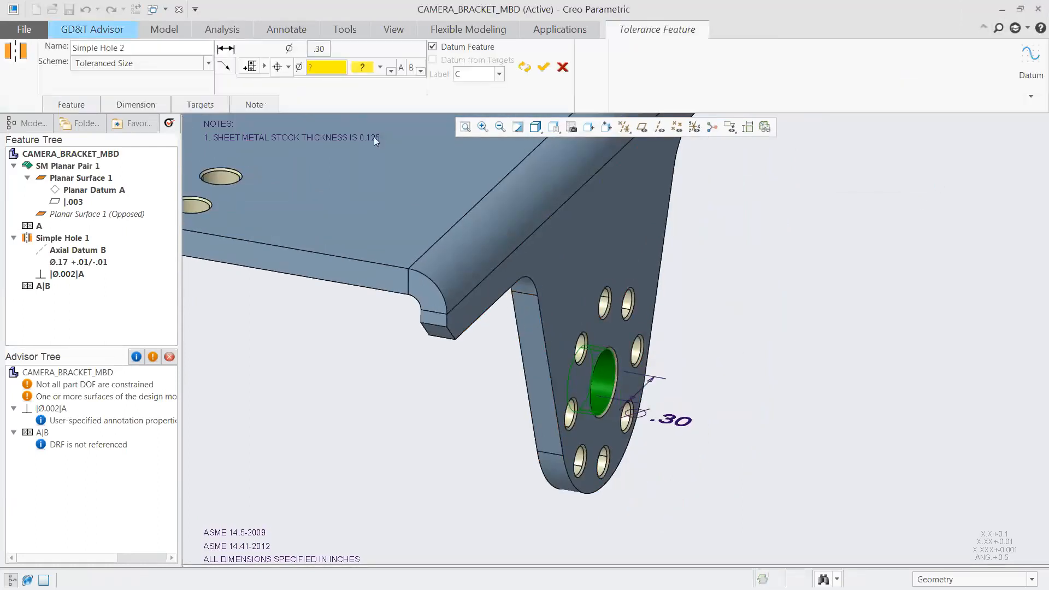
Set the lug center hole's diameter to a Plus / Minus tolerance of +.01/-.01
{"action": "left_click", "coordinate": [319, 49]}
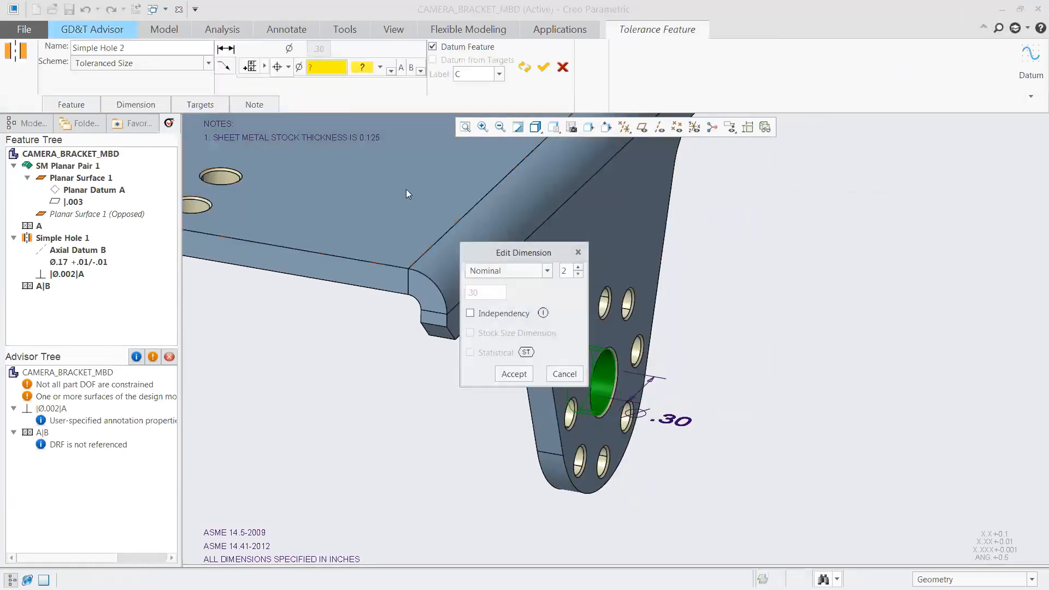
{"action": "left_click", "coordinate": [499, 271]}
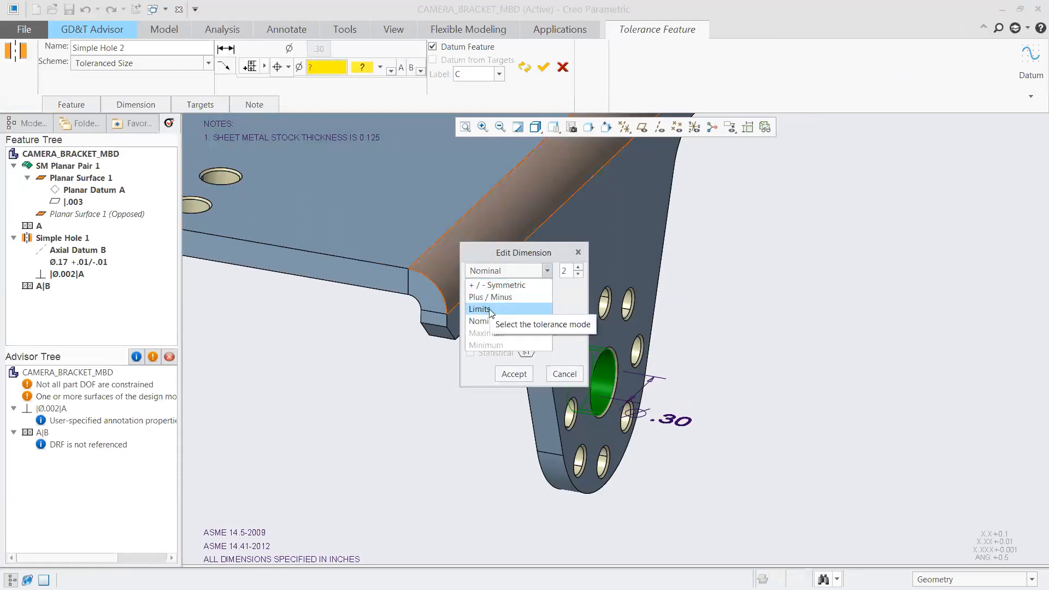
{"action": "left_click", "coordinate": [493, 297]}
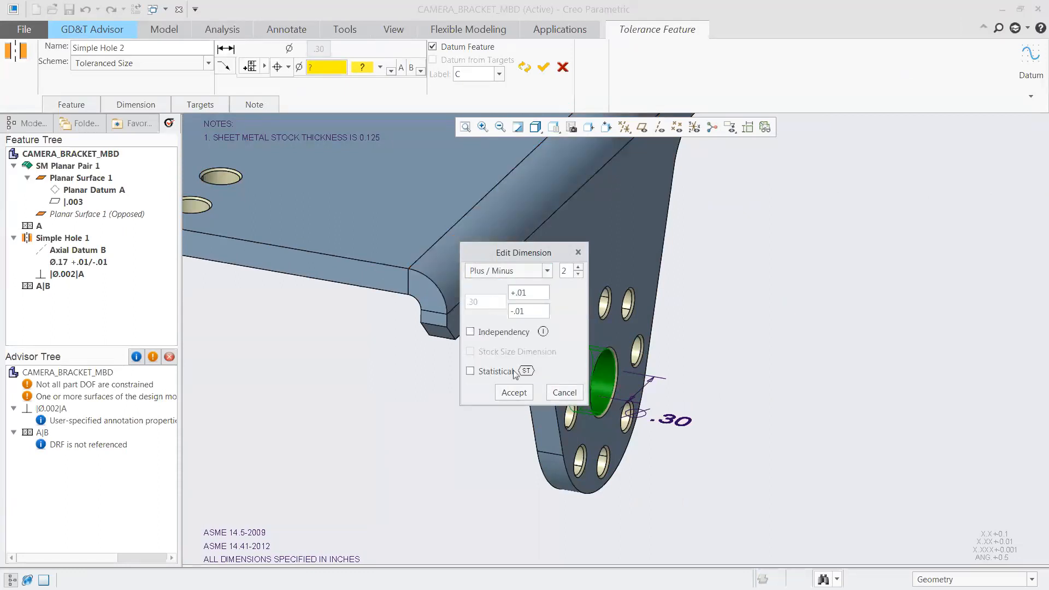
{"action": "left_click", "coordinate": [513, 392]}
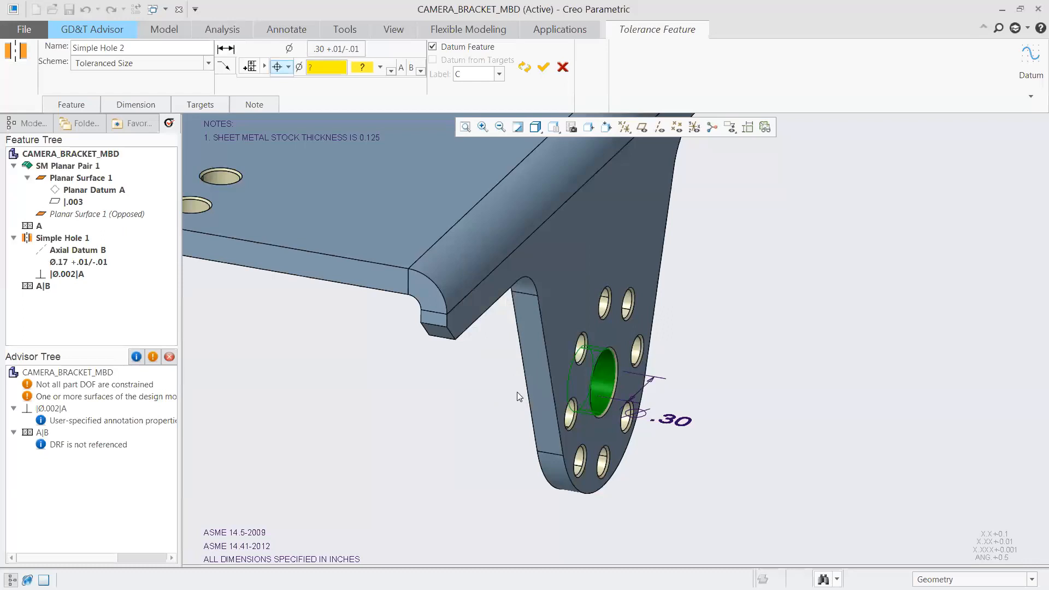
Give the right lug's center hole a position tolerance of .003 diameter, regardless of feature size (RFS)
{"action": "left_click", "coordinate": [288, 66]}
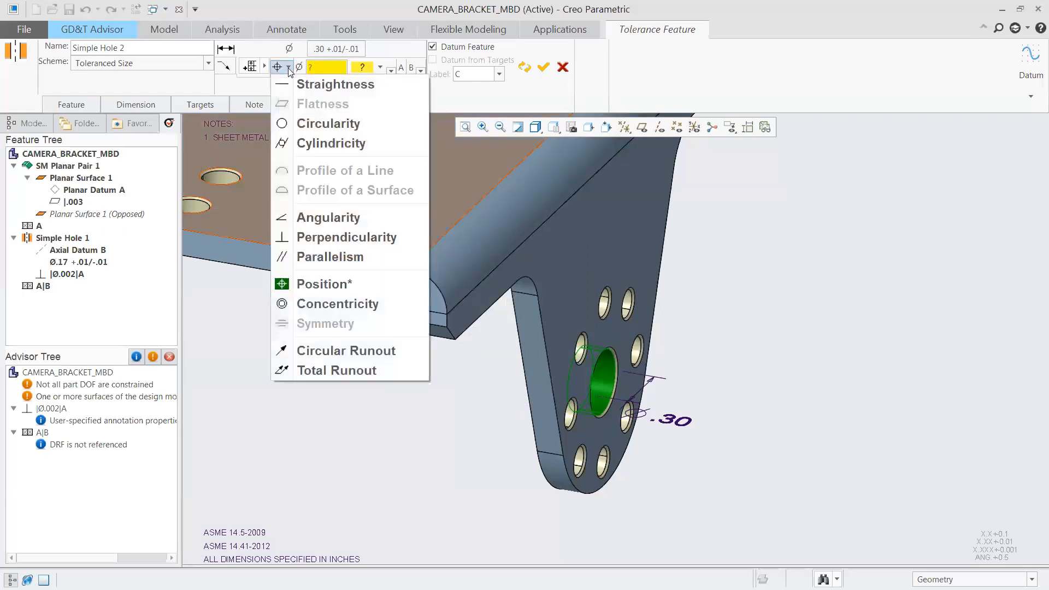
{"action": "left_click", "coordinate": [316, 70]}
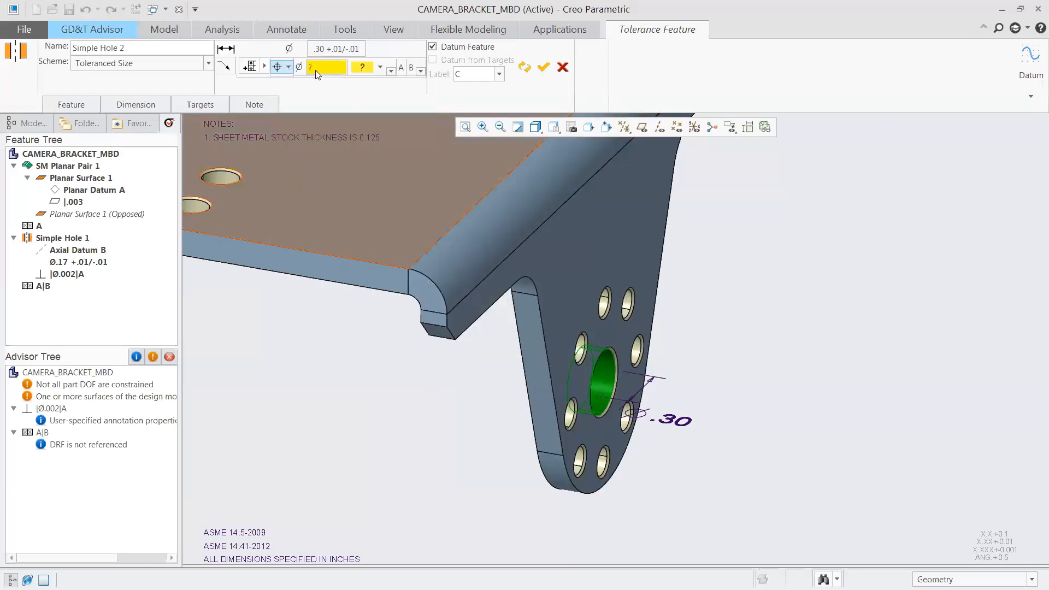
{"action": "type", "text": ".003"}
{"action": "left_click", "coordinate": [378, 69]}
{"action": "left_click", "coordinate": [362, 80]}
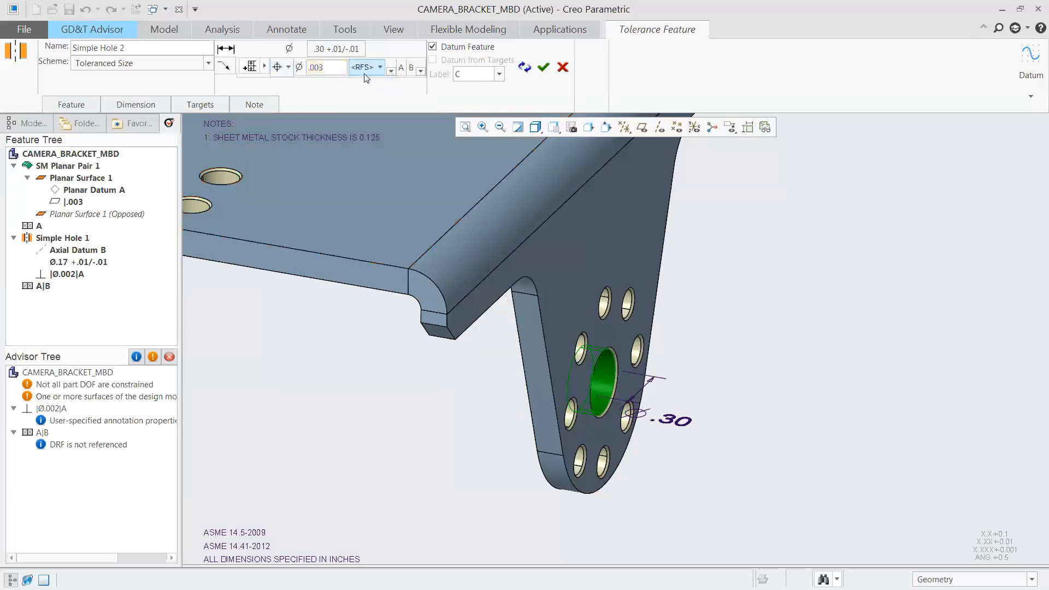
Add a second frame with a parallelism tolerance of .0015 at maximum material condition relative to datum A, and complete the hole's tolerance feature
{"action": "left_click", "coordinate": [264, 66]}
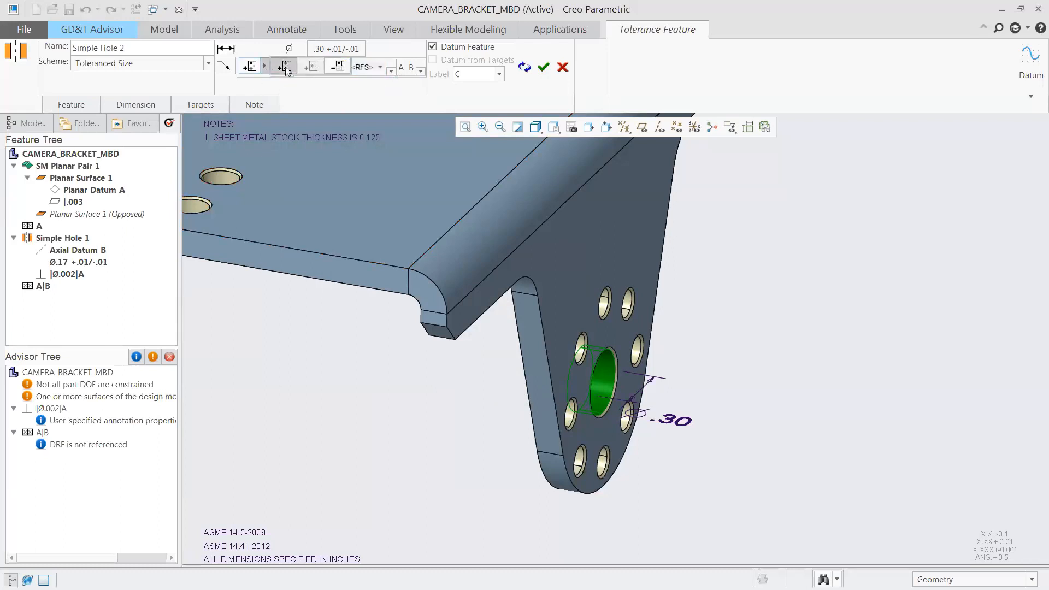
{"action": "left_click", "coordinate": [284, 68]}
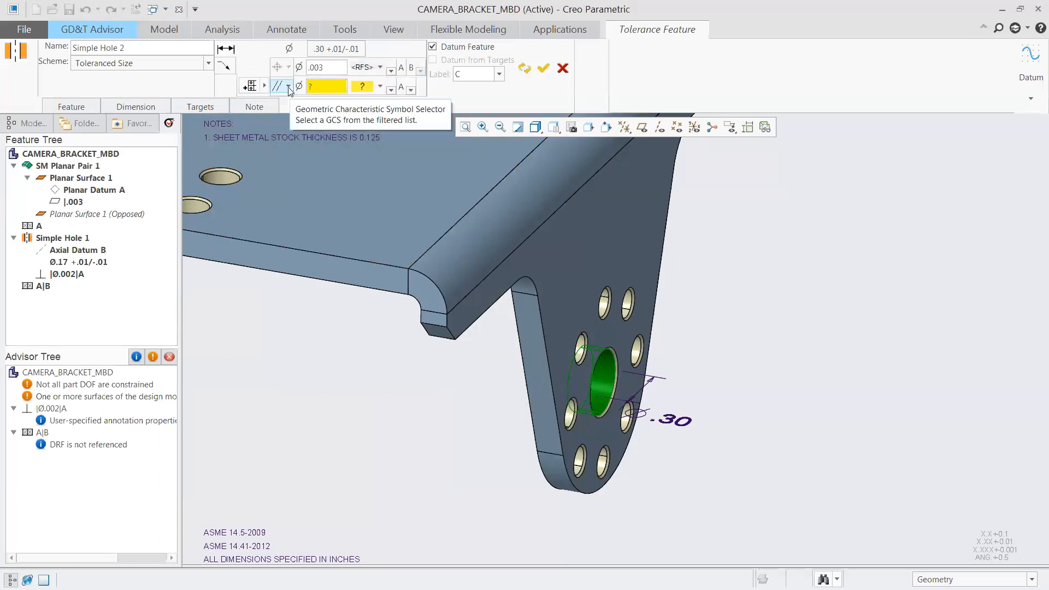
{"action": "left_click", "coordinate": [280, 86]}
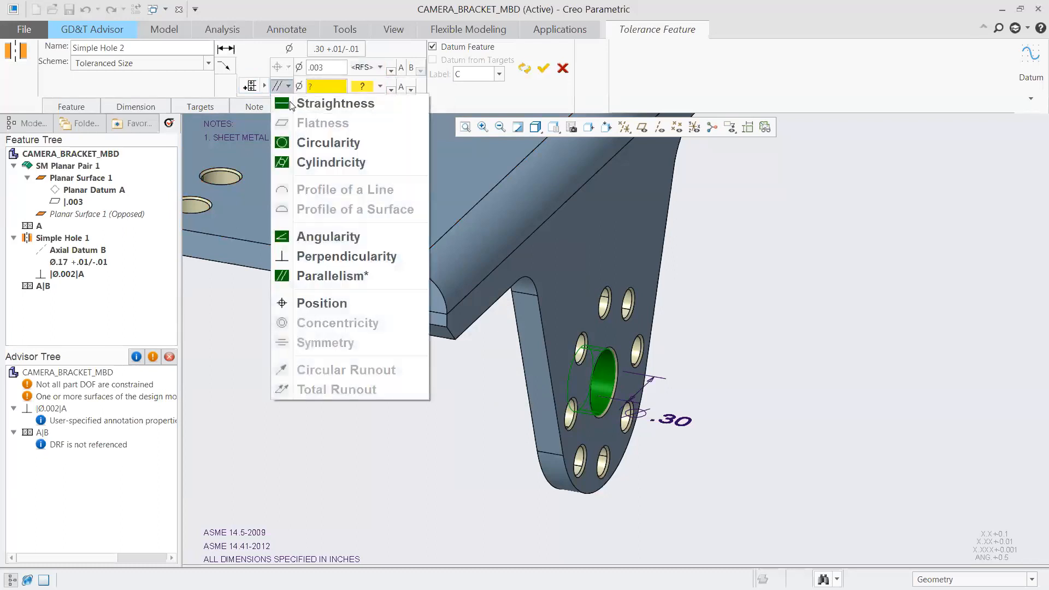
{"action": "left_click", "coordinate": [314, 277]}
{"action": "type", "text": ".0015"}
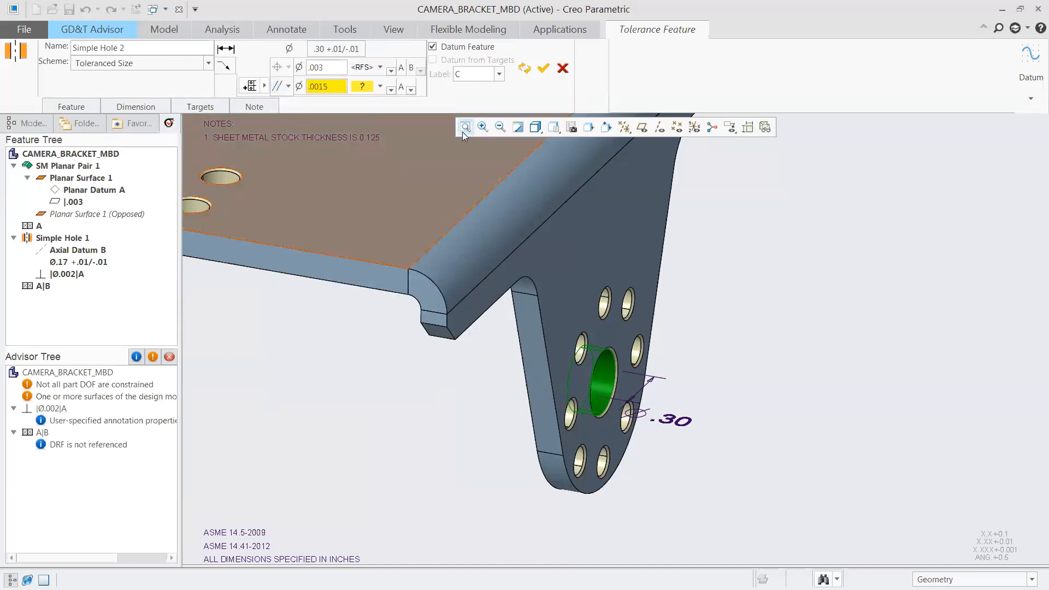
{"action": "left_click", "coordinate": [362, 86]}
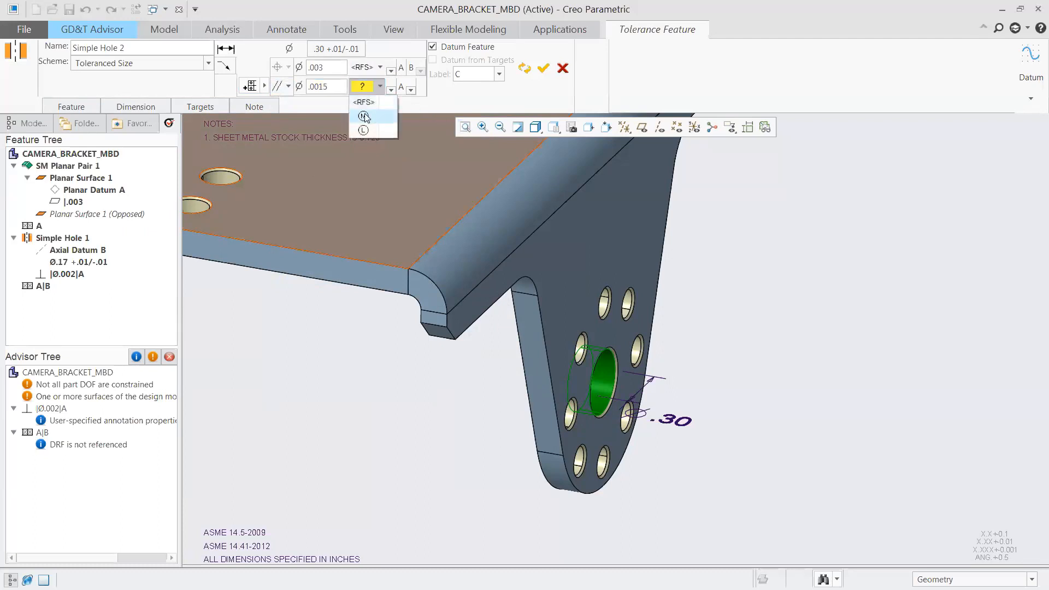
{"action": "left_click", "coordinate": [364, 116]}
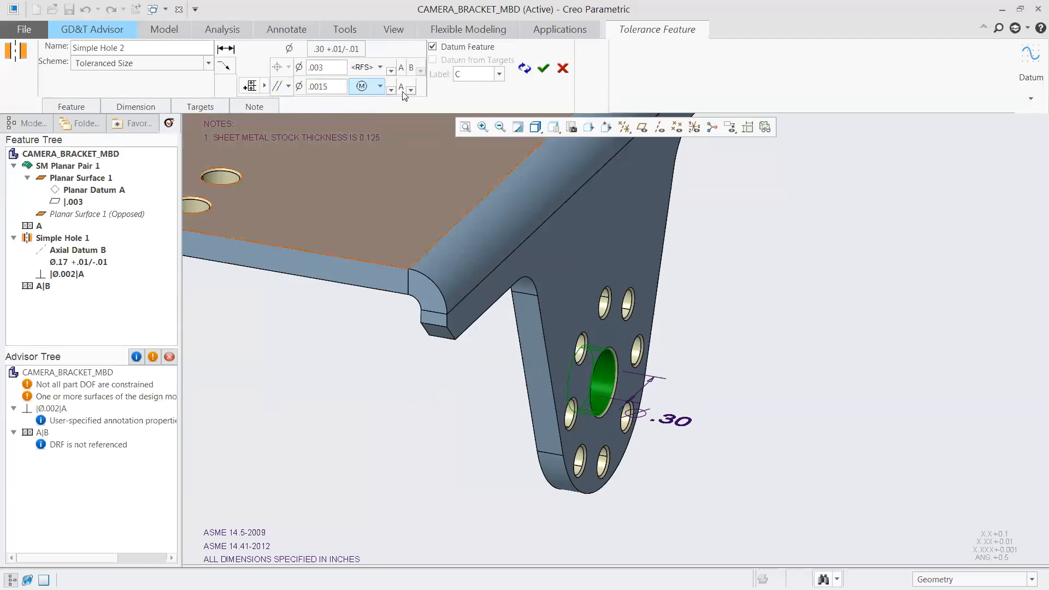
{"action": "left_click", "coordinate": [543, 68]}
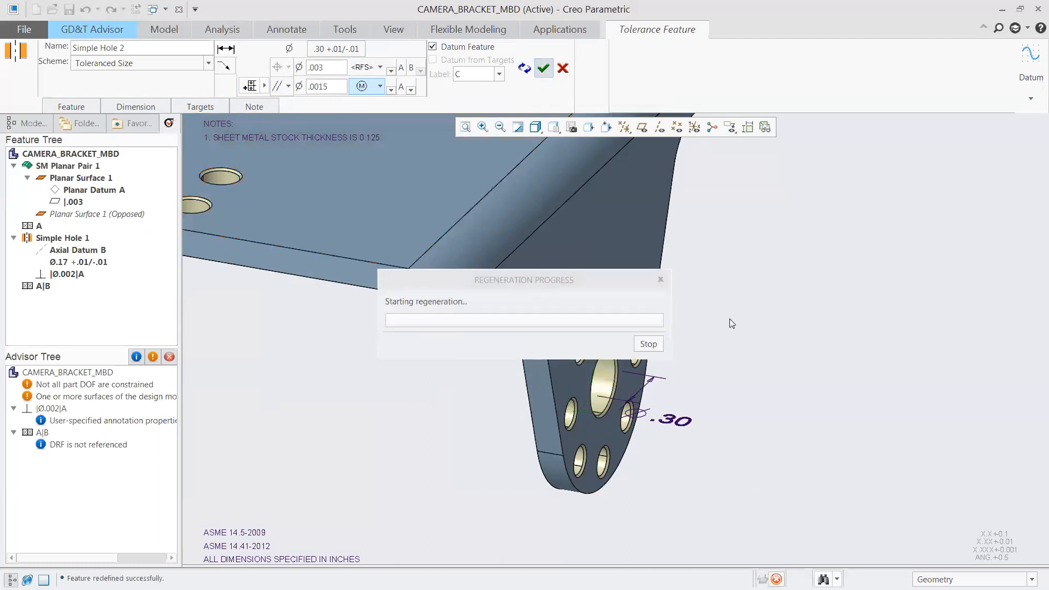
Move the right lug hole's diameter dimension with its tolerance frames off the lug into the clear space beside it
{"action": "scroll", "coordinate": [703, 377], "scroll_direction": "up", "scroll_amount": 2}
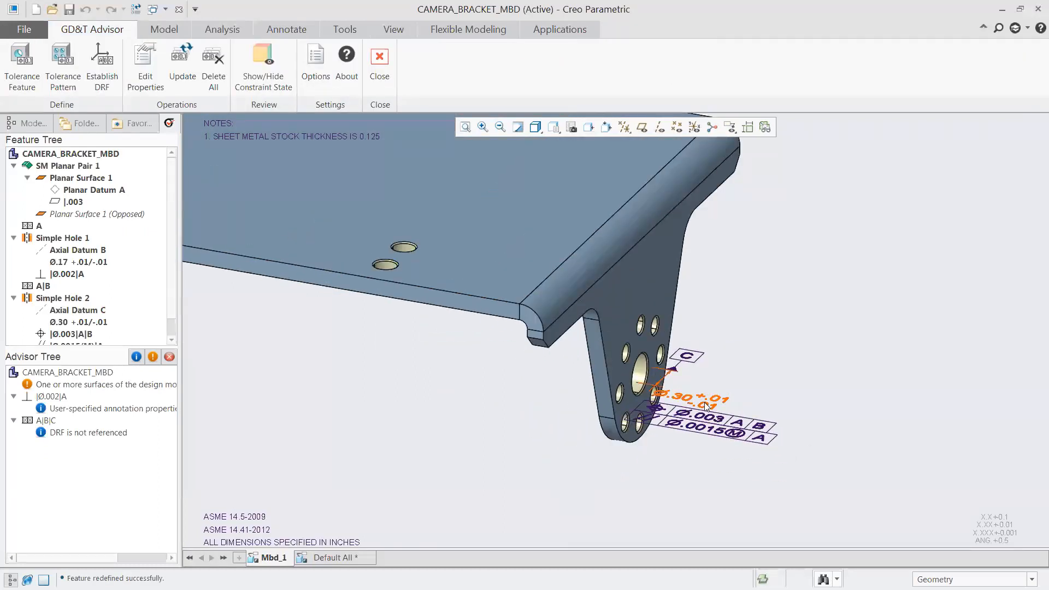
{"action": "left_click", "coordinate": [687, 397]}
{"action": "left_click_drag", "start_coordinate": [687, 397], "coordinate": [752, 428]}
{"action": "left_click", "coordinate": [821, 305]}
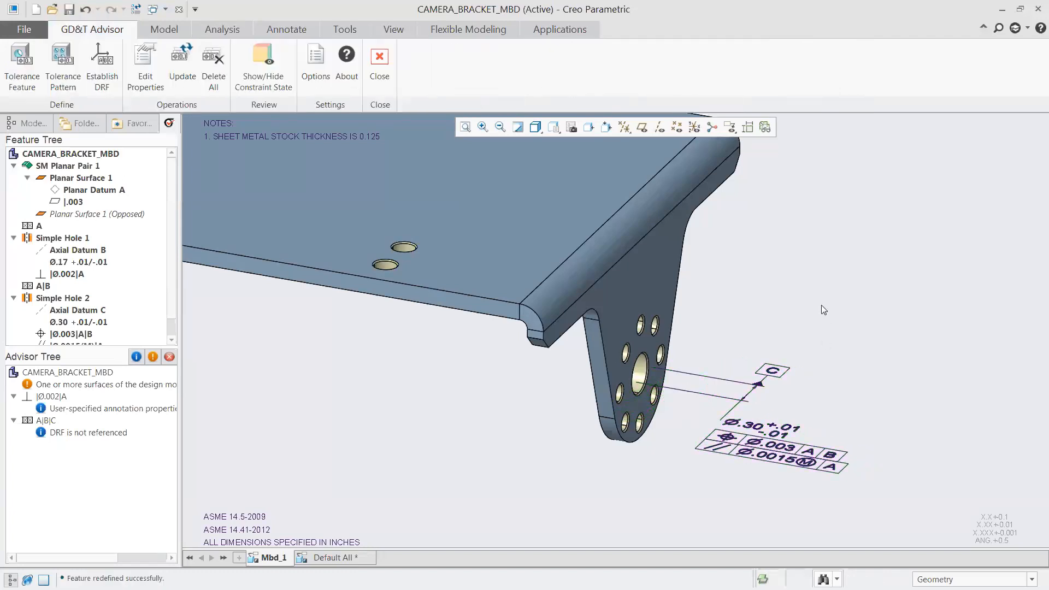
Add the large center hole of the left mounting lug as a simple hole feature for tolerancing
{"action": "scroll", "coordinate": [877, 410], "scroll_direction": "up", "scroll_amount": 2}
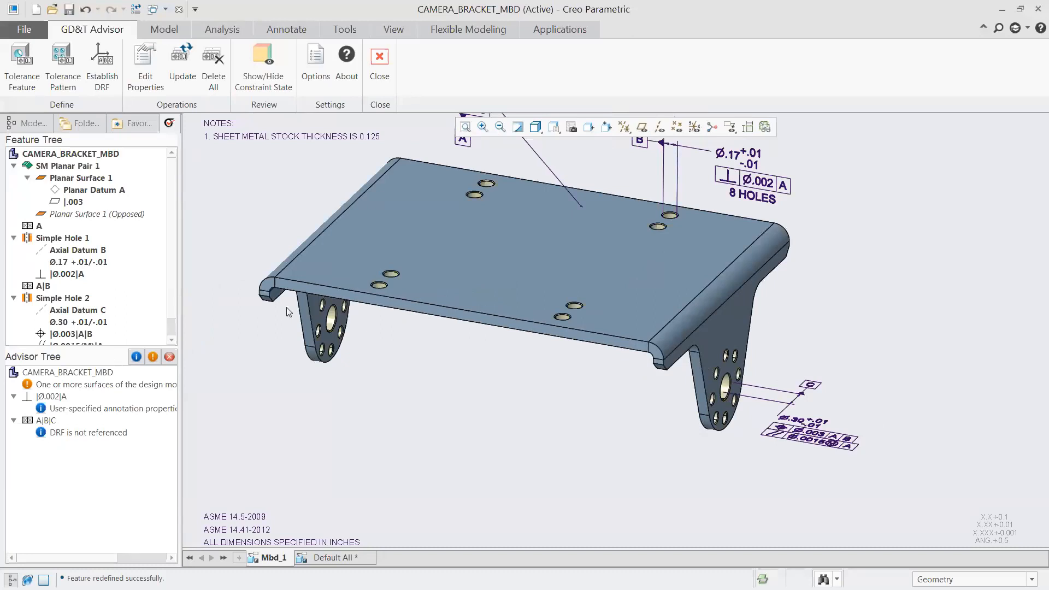
{"action": "scroll", "coordinate": [263, 270], "scroll_direction": "down", "scroll_amount": 1}
{"action": "scroll", "coordinate": [262, 273], "scroll_direction": "down", "scroll_amount": 1}
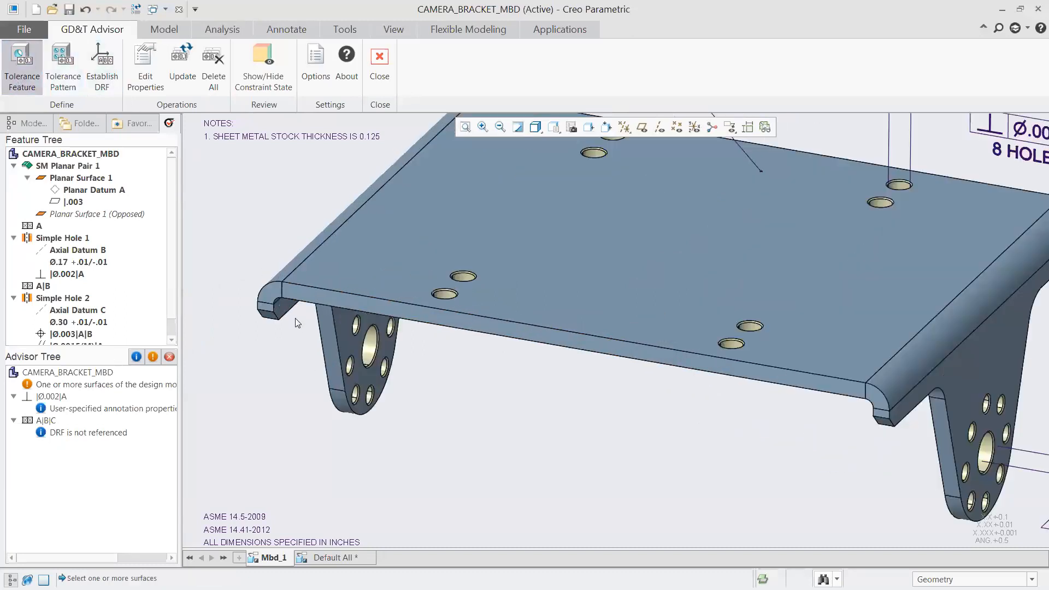
{"action": "left_click", "coordinate": [22, 61]}
{"action": "left_click", "coordinate": [371, 350]}
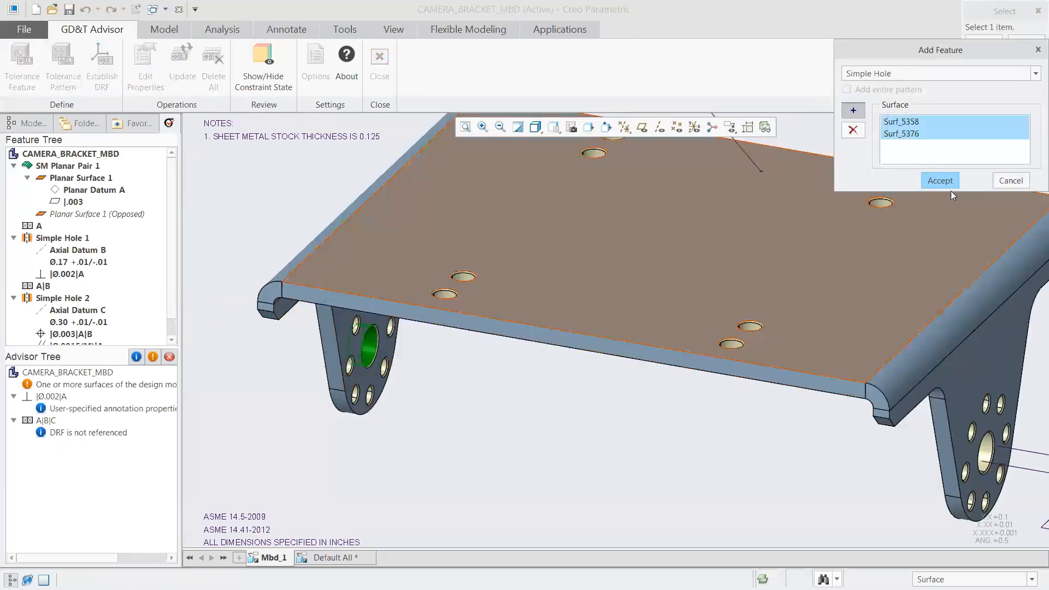
{"action": "left_click", "coordinate": [939, 180]}
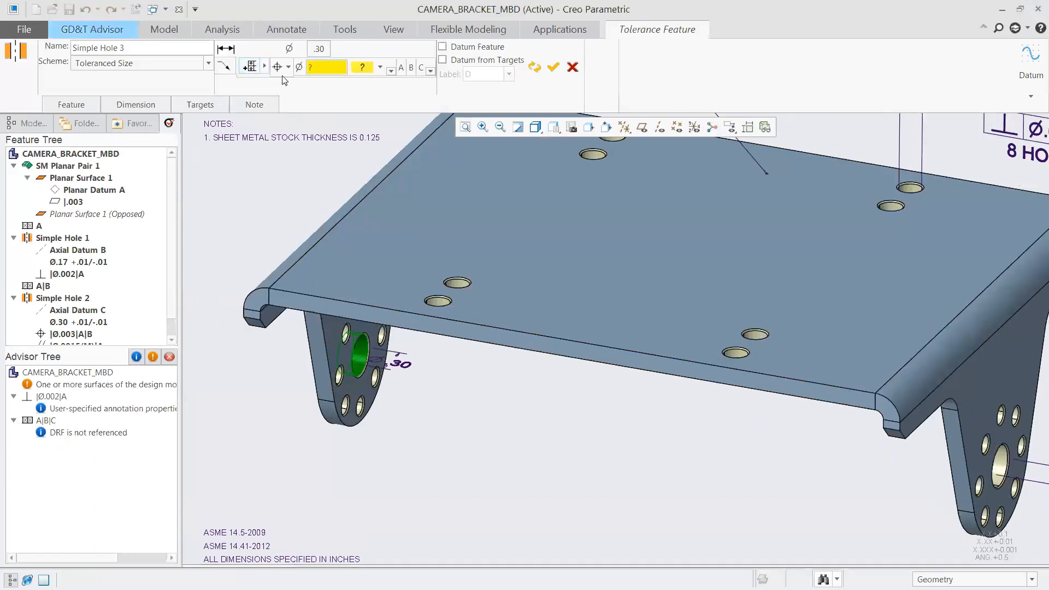
Set the left lug hole's position tolerance to .005 diameter, regardless of feature size (RFS)
{"action": "left_click", "coordinate": [322, 67]}
{"action": "type", "text": ".005"}
{"action": "left_click", "coordinate": [376, 68]}
{"action": "left_click", "coordinate": [363, 97]}
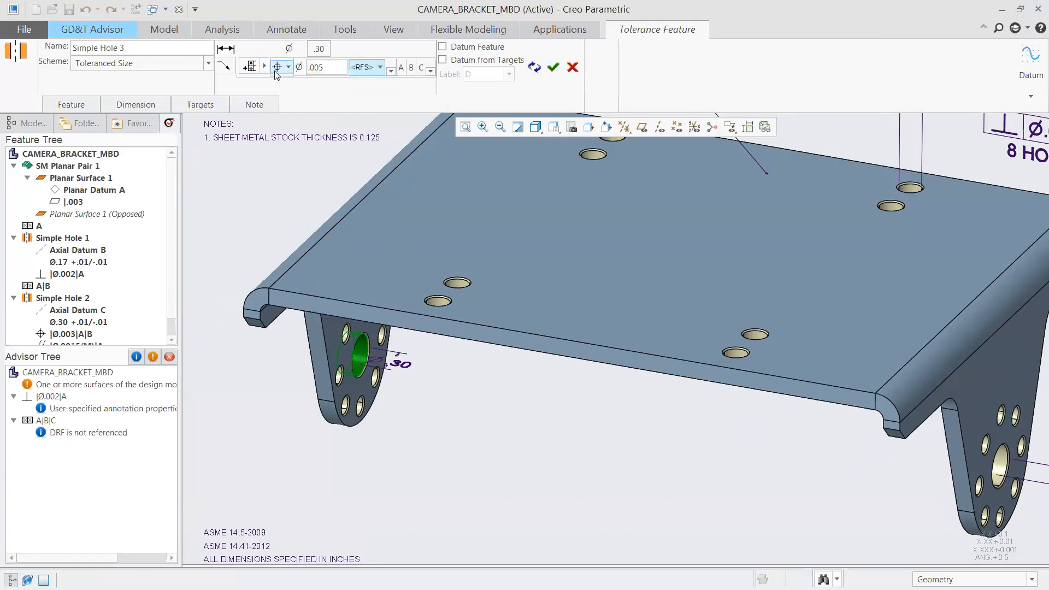
Set the left lug hole's diameter to a Plus / Minus tolerance of +.01/-.01 and complete the tolerance feature
{"action": "left_click", "coordinate": [319, 48]}
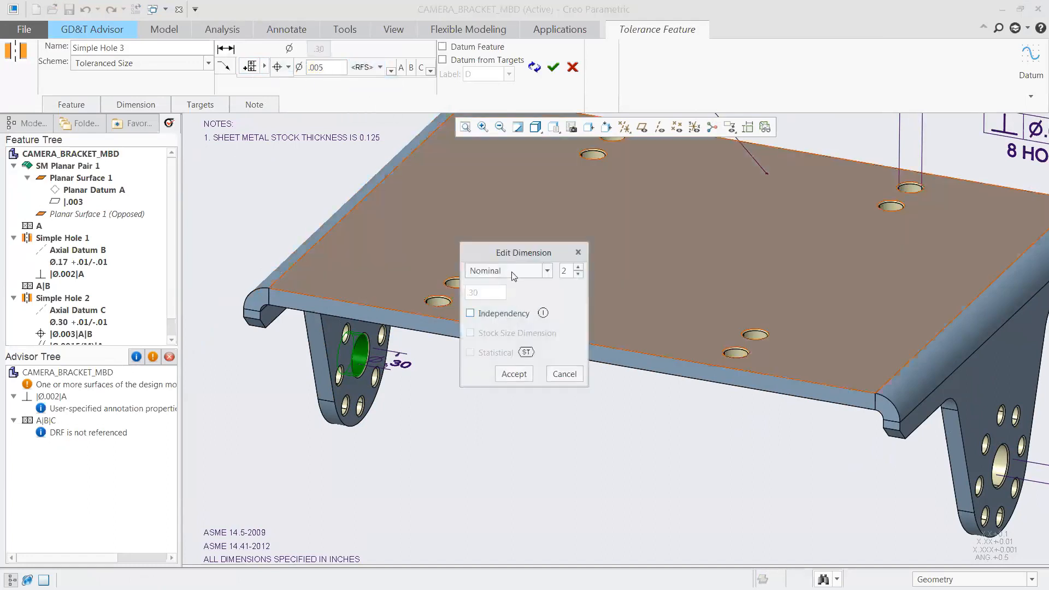
{"action": "left_click", "coordinate": [513, 271]}
{"action": "left_click", "coordinate": [491, 298]}
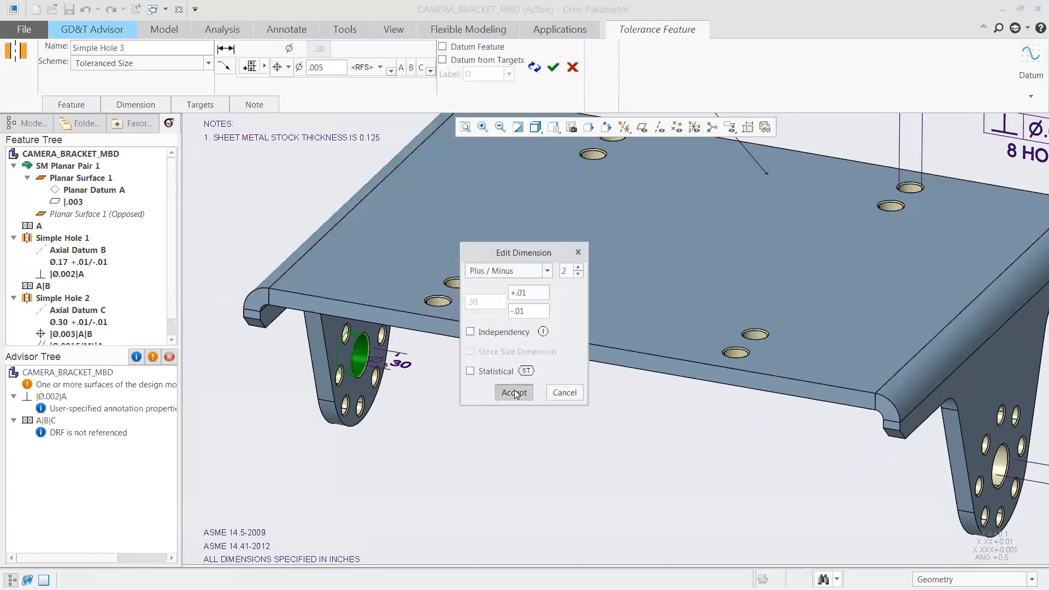
{"action": "left_click", "coordinate": [514, 393]}
{"action": "left_click", "coordinate": [553, 68]}
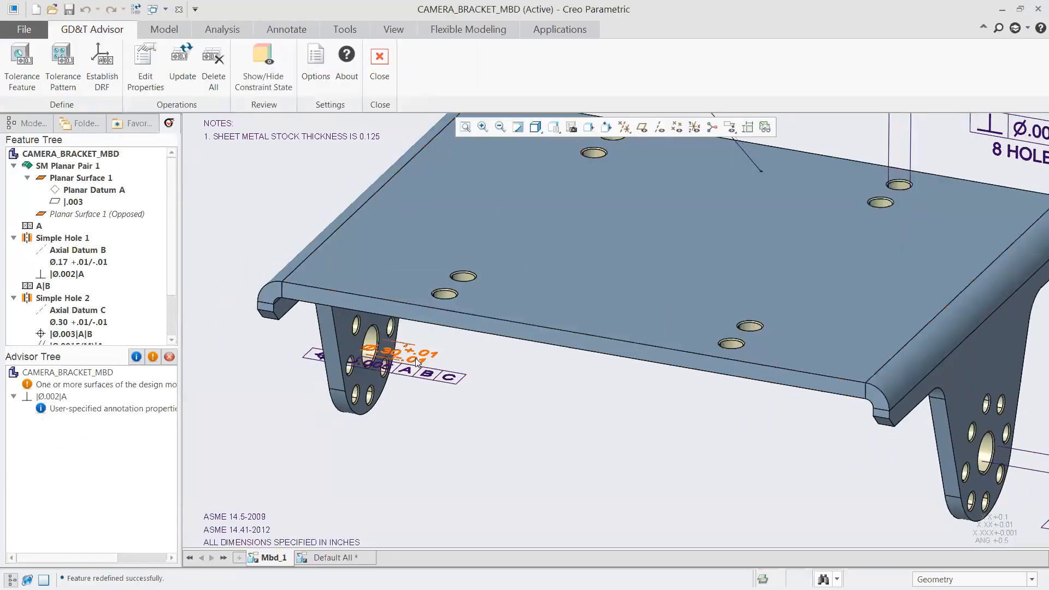
Move the left lug hole's diameter dimension with its position frame off the lug into the space below the bracket
{"action": "left_click", "coordinate": [393, 354]}
{"action": "left_click_drag", "start_coordinate": [393, 354], "coordinate": [447, 416]}
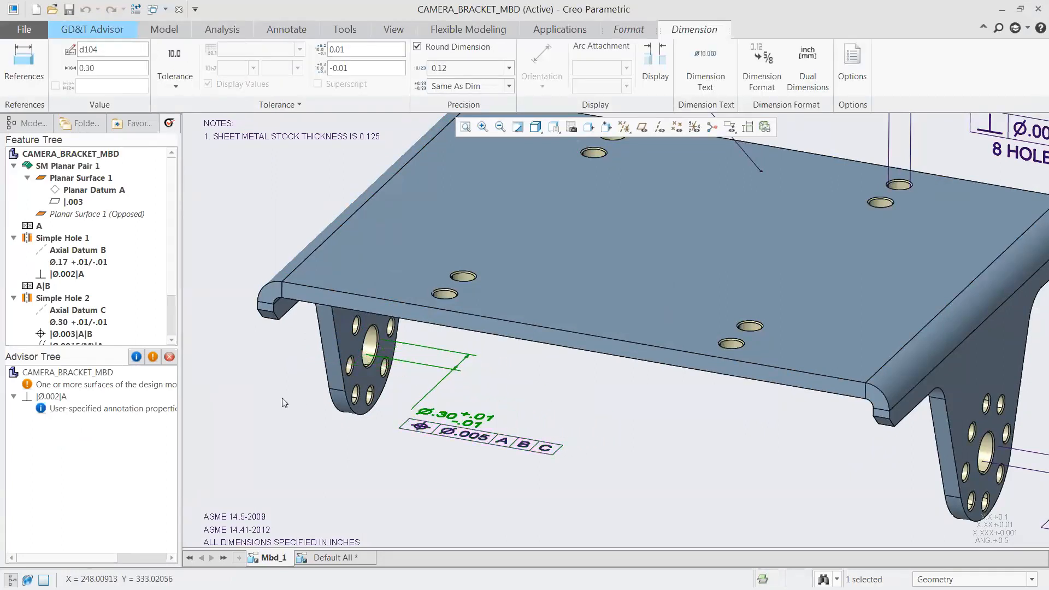
{"action": "scroll", "coordinate": [204, 350], "scroll_direction": "down", "scroll_amount": 3}
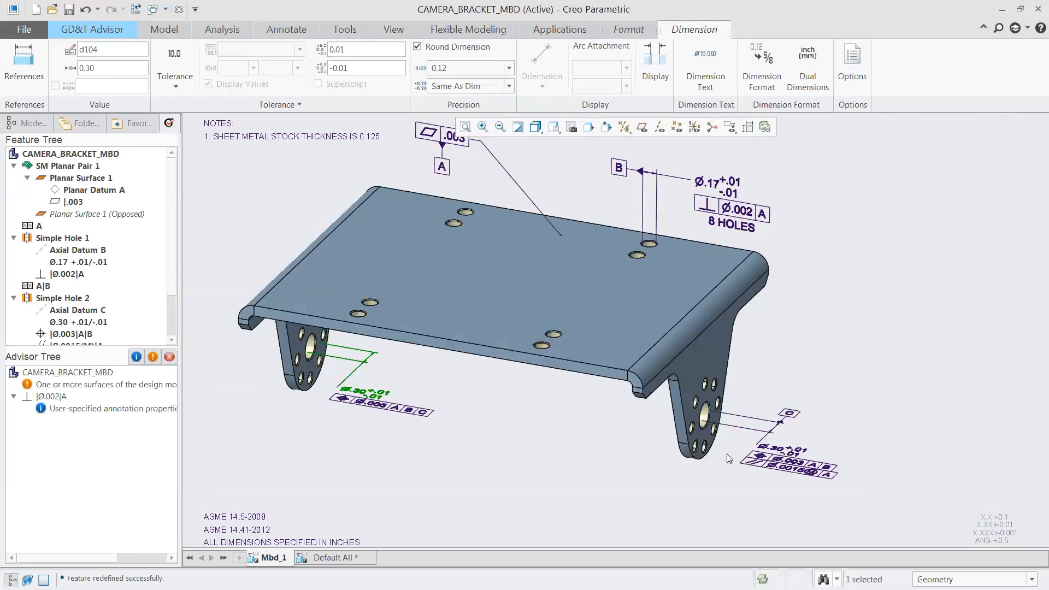
{"action": "scroll", "coordinate": [756, 405], "scroll_direction": "up", "scroll_amount": 2}
{"action": "left_click", "coordinate": [818, 176]}
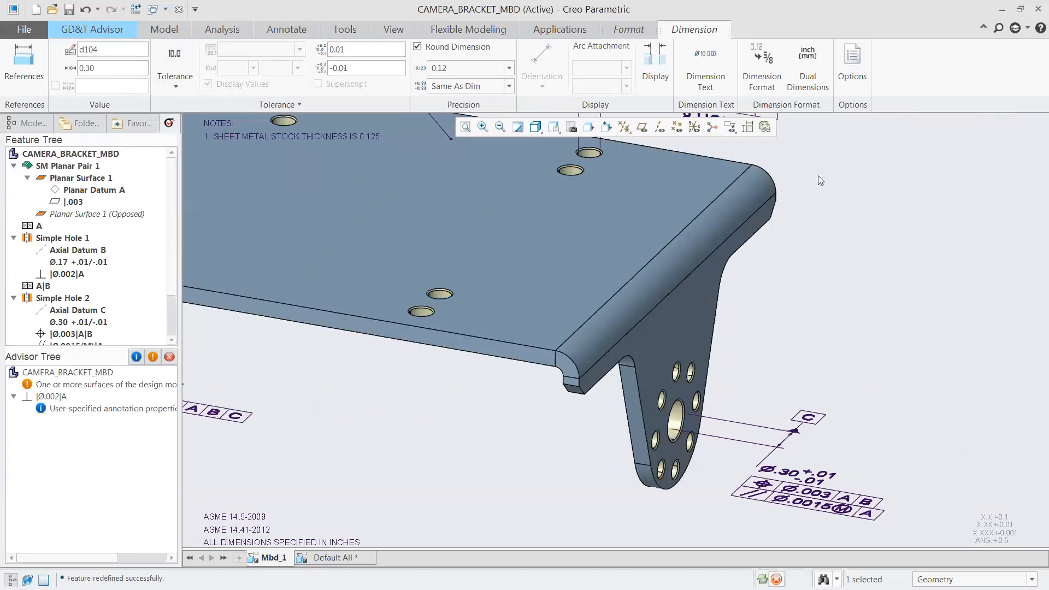
Add the entire pattern of small holes around the right lug's center hole as a simple hole tolerance feature
{"action": "left_click", "coordinate": [18, 57]}
{"action": "scroll", "coordinate": [587, 448], "scroll_direction": "up", "scroll_amount": 4}
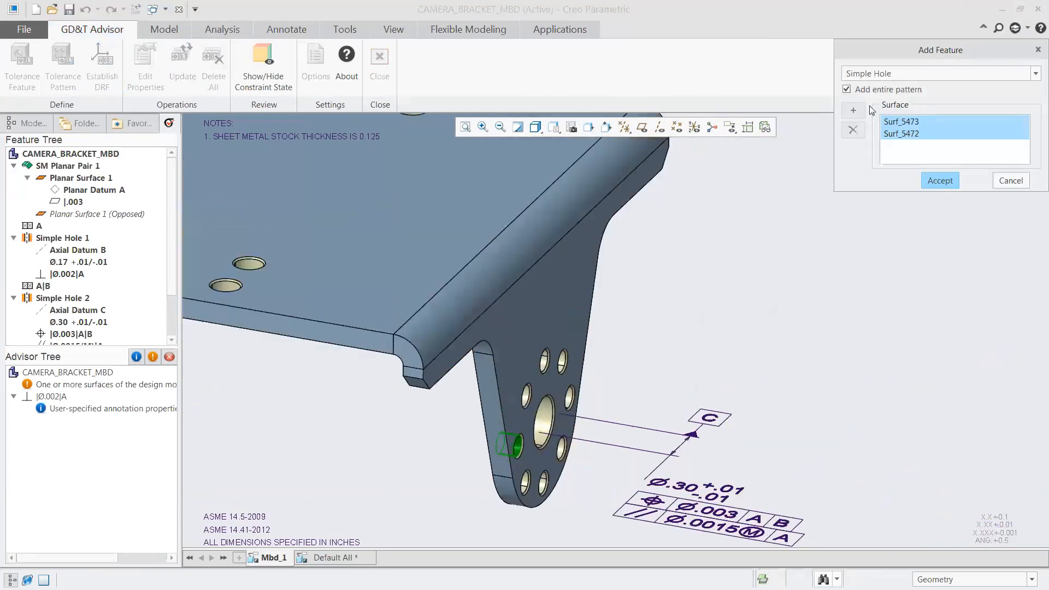
{"action": "left_click", "coordinate": [940, 181]}
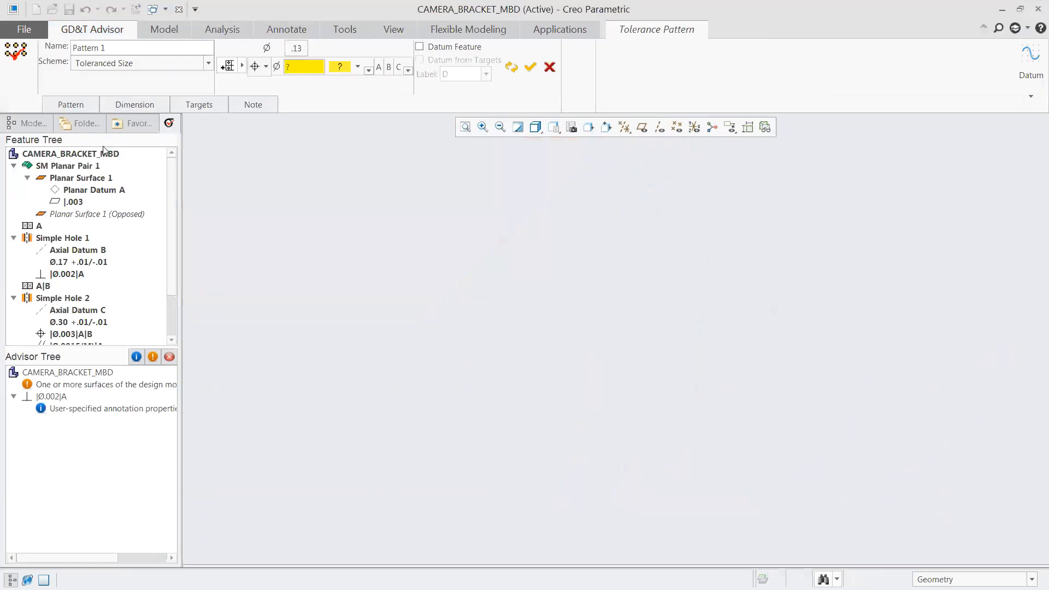
Give the small-hole pattern a position tolerance of .002 diameter at maximum material condition and complete the pattern feature
{"action": "left_click", "coordinate": [298, 68]}
{"action": "type", "text": ".002"}
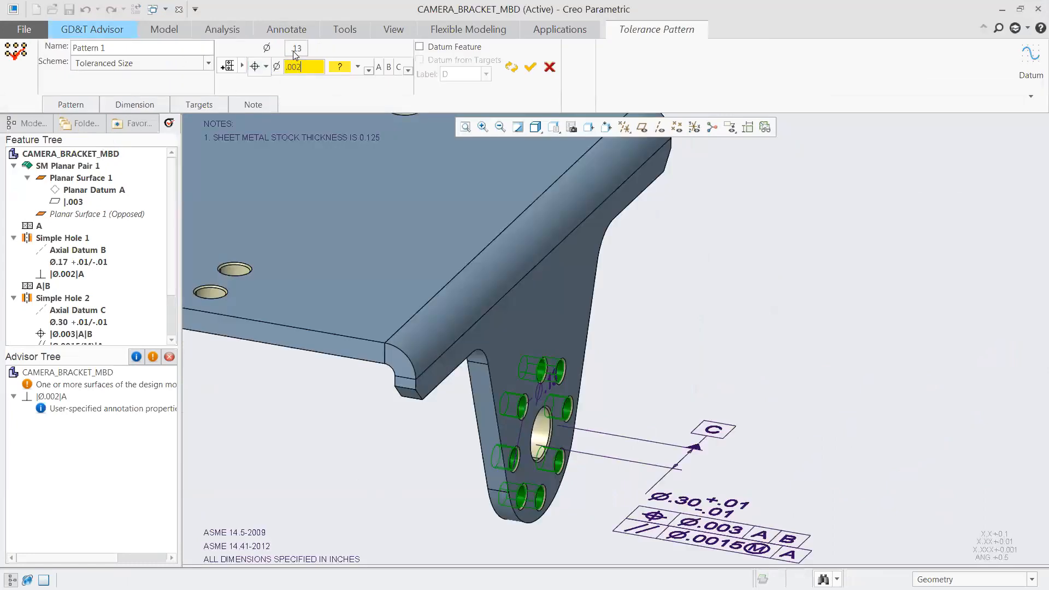
{"action": "left_click", "coordinate": [357, 66]}
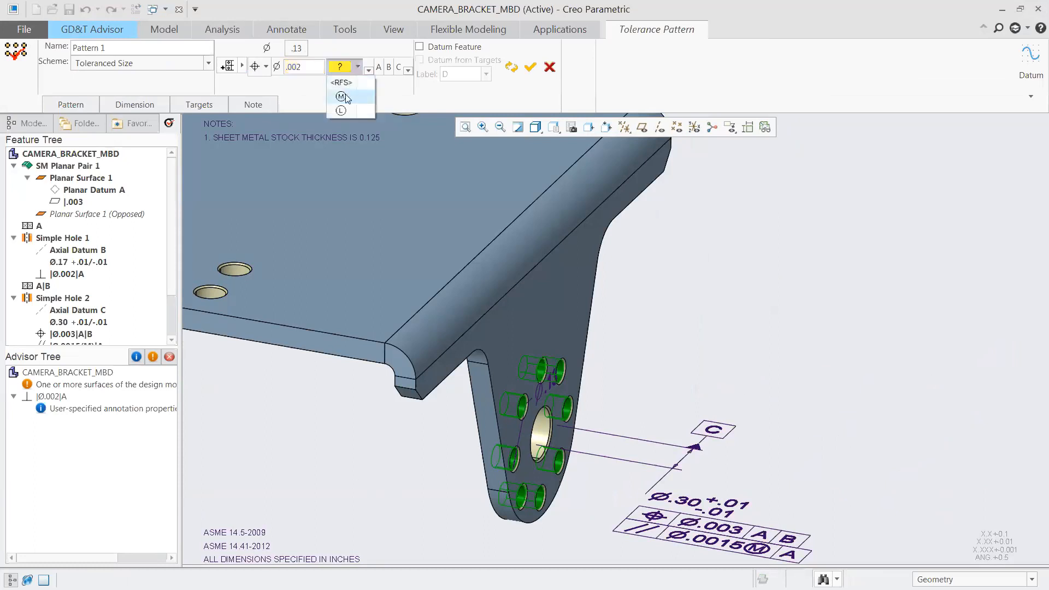
{"action": "left_click", "coordinate": [343, 97]}
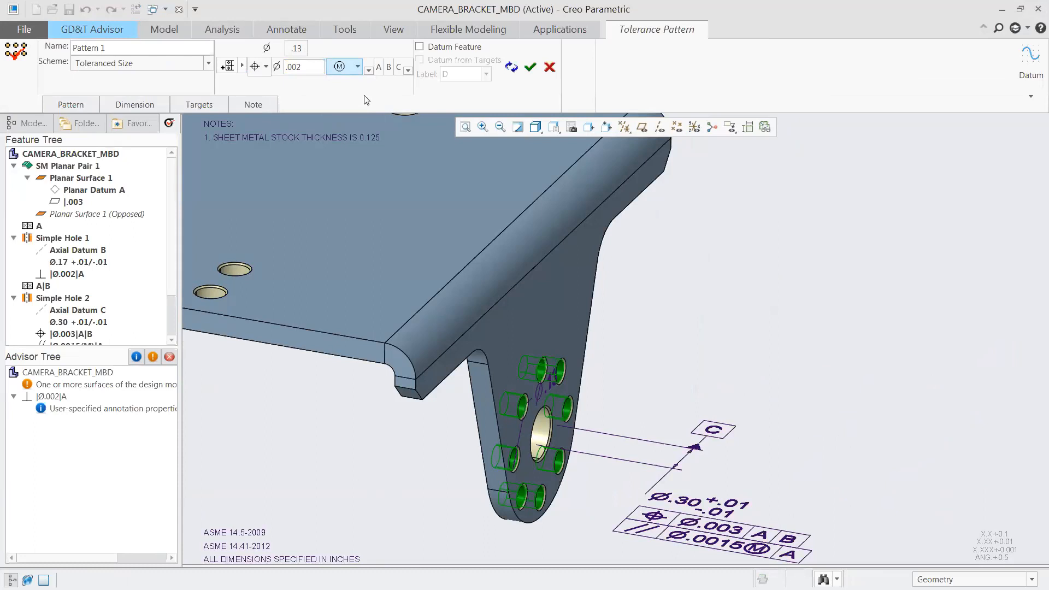
{"action": "left_click", "coordinate": [532, 69]}
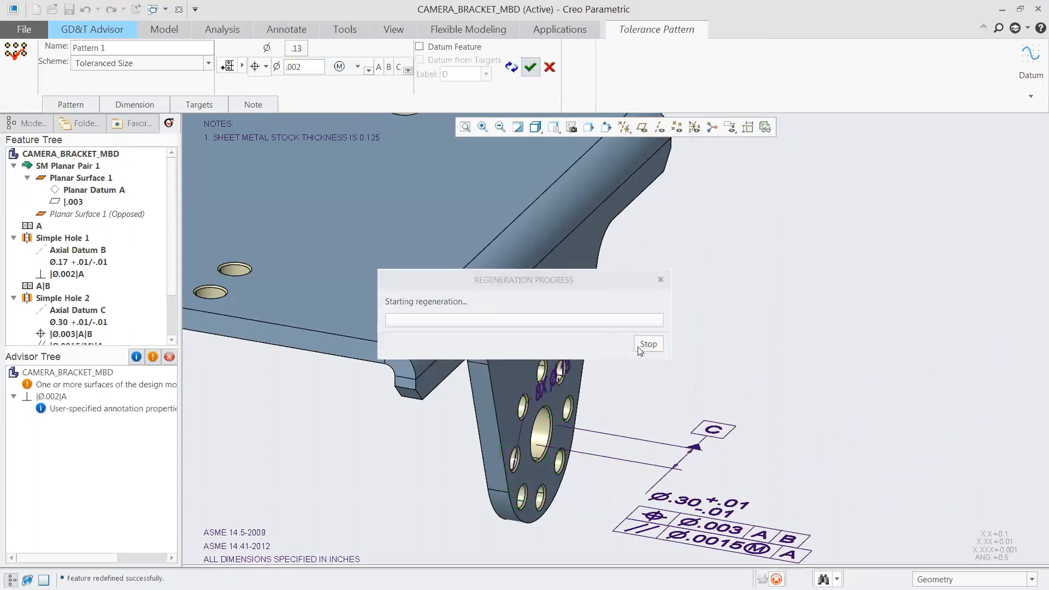
Set the selection filter to Annotation and move the small-hole pattern's diameter callout with its position frame off the lug, below the bracket edge
{"action": "left_click", "coordinate": [946, 582]}
{"action": "left_click", "coordinate": [945, 546]}
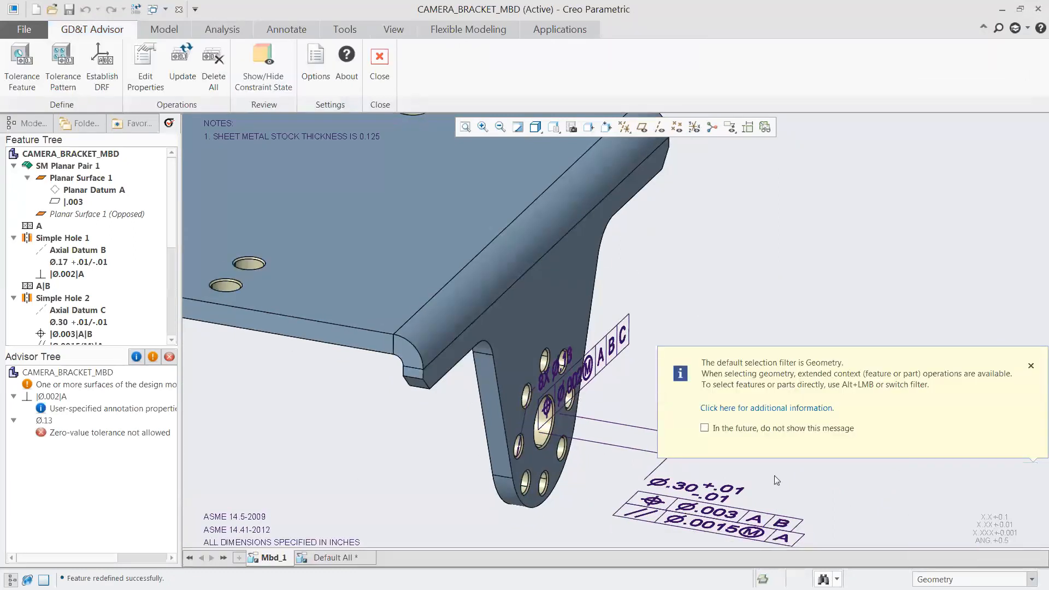
{"action": "left_click", "coordinate": [553, 380]}
{"action": "left_click_drag", "start_coordinate": [553, 381], "coordinate": [456, 453]}
{"action": "left_click", "coordinate": [692, 297]}
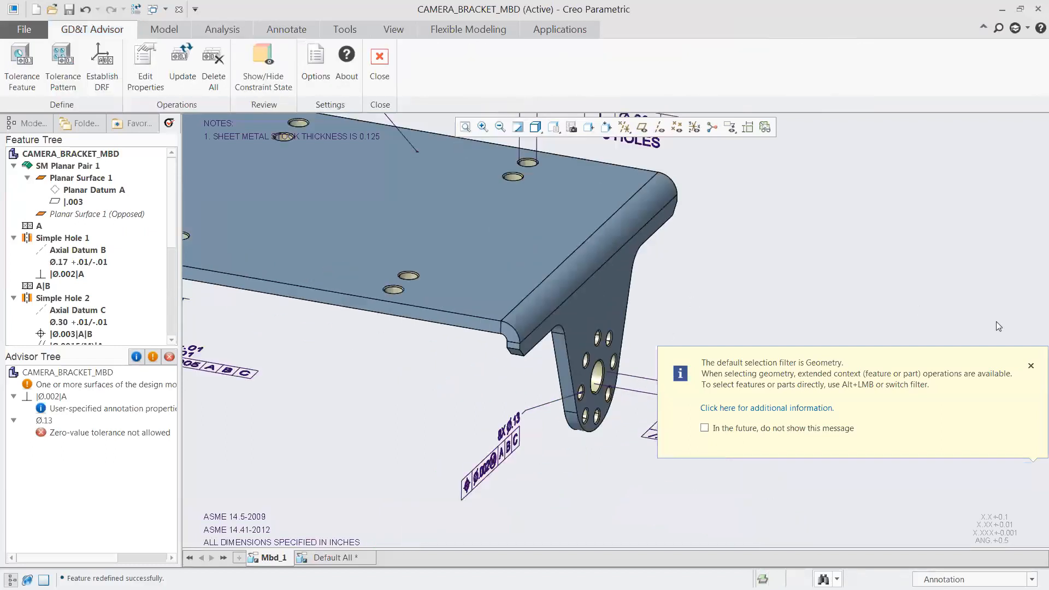
{"action": "left_click", "coordinate": [1030, 369]}
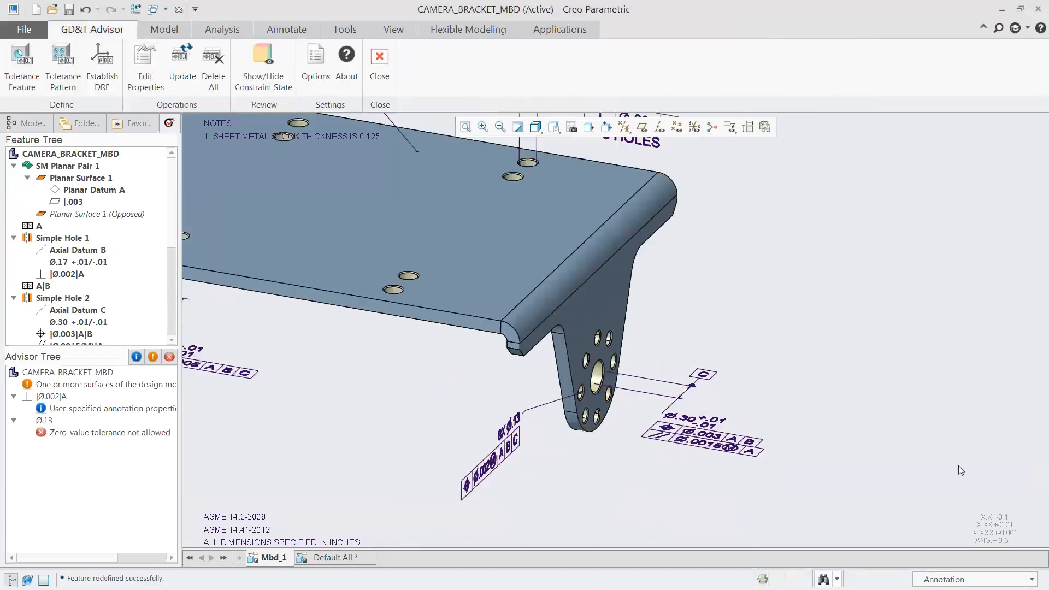
Add the text "2 PLACES" below the small-hole pattern's position tolerance frame
{"action": "left_click", "coordinate": [507, 455]}
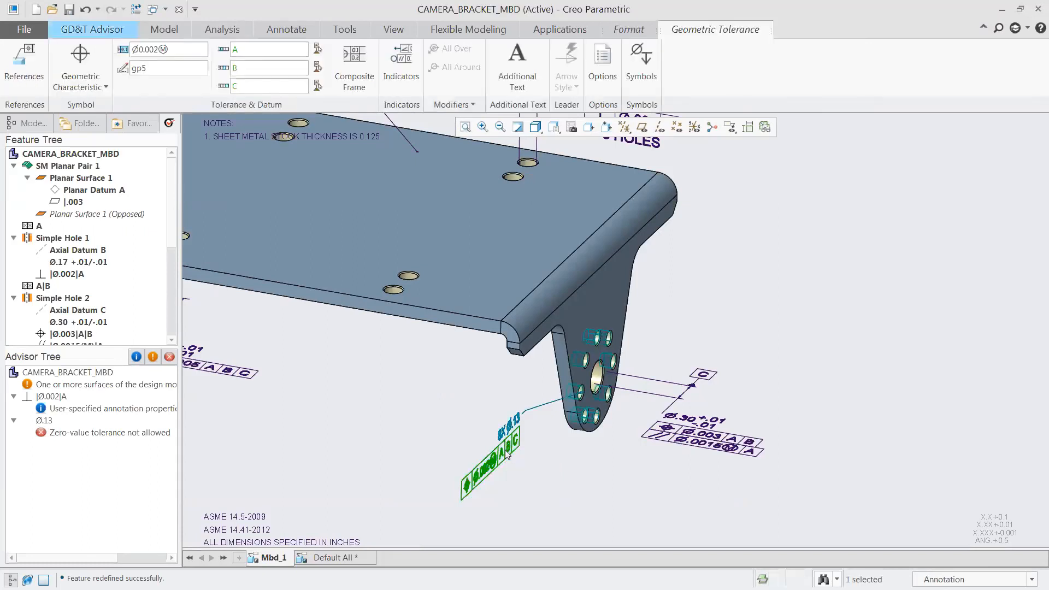
{"action": "left_click", "coordinate": [527, 49]}
{"action": "left_click", "coordinate": [612, 231]}
{"action": "type", "text": "2 PLACES"}
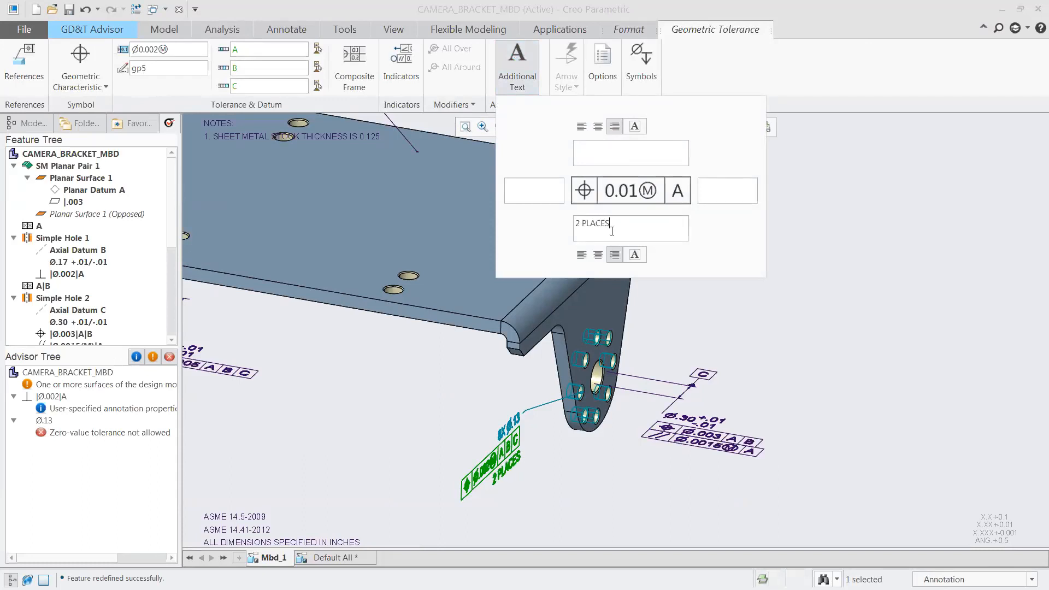
{"action": "left_click", "coordinate": [519, 73]}
{"action": "left_click", "coordinate": [713, 296]}
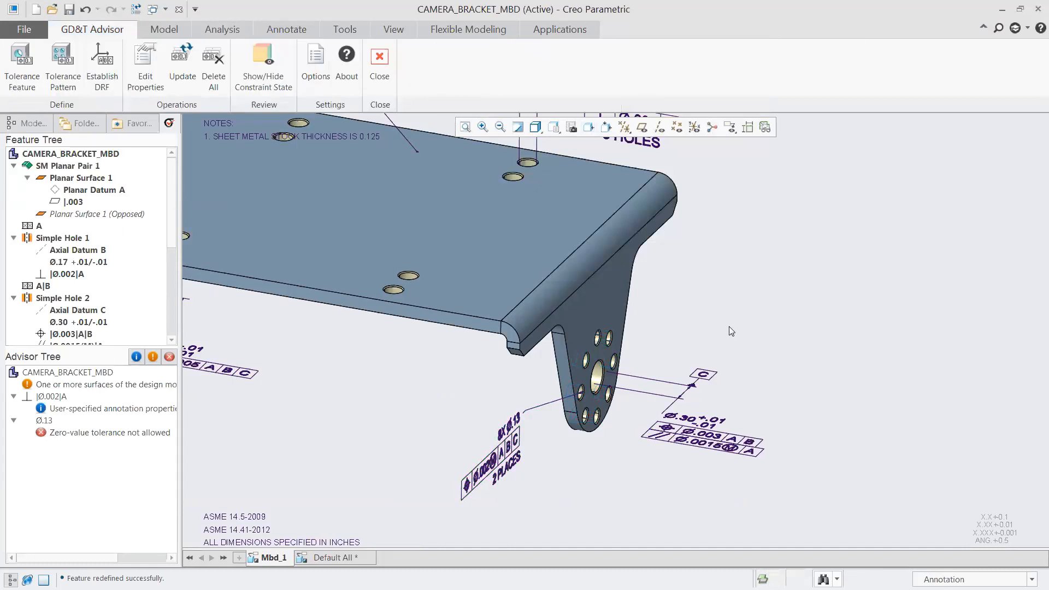
Locate on the model the pattern diameter flagged by the advisor's zero-value tolerance error
{"action": "key", "text": "ctrl+d"}
{"action": "scroll", "coordinate": [576, 290], "scroll_direction": "down", "scroll_amount": 3}
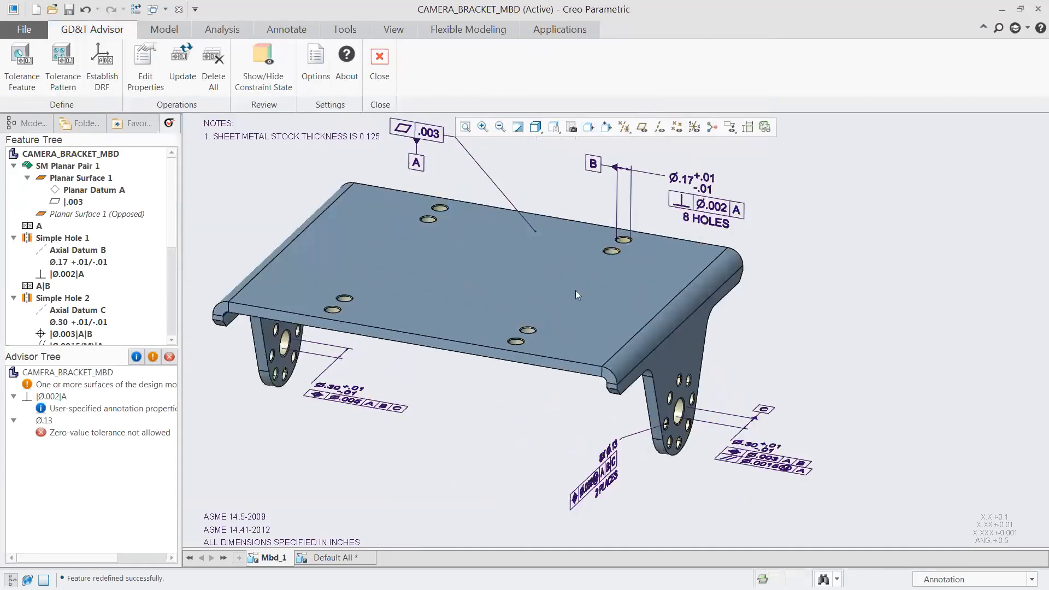
{"action": "left_click", "coordinate": [60, 434]}
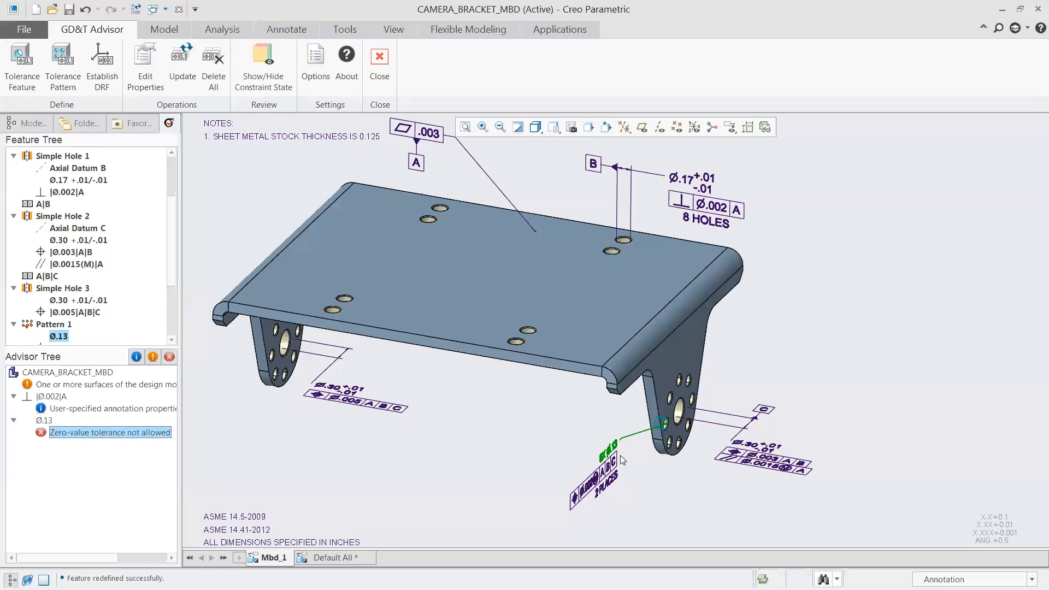
{"action": "scroll", "coordinate": [620, 454], "scroll_direction": "up", "scroll_amount": 5}
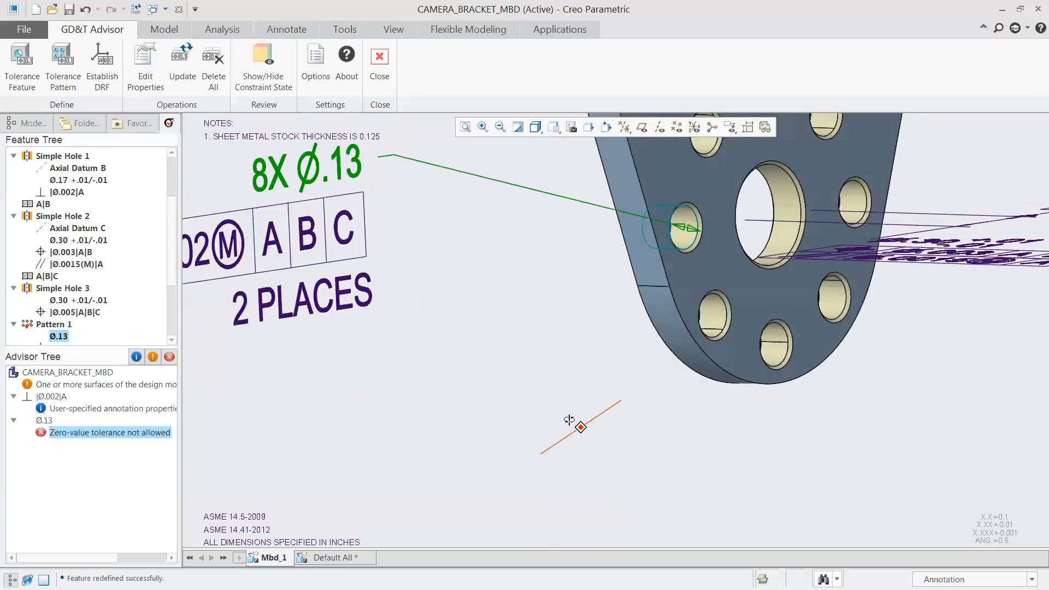
{"action": "scroll", "coordinate": [582, 427], "scroll_direction": "down", "scroll_amount": 6}
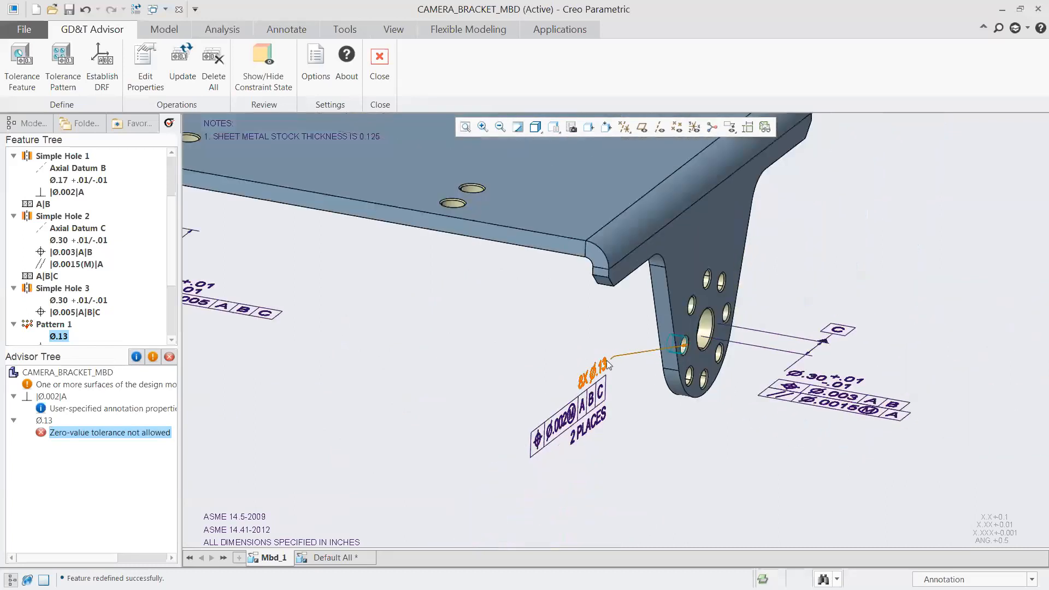
Give the small-hole pattern's diameter a plus/minus tolerance of +.010/-.010, with the dimension at three decimal places
{"action": "left_click", "coordinate": [44, 420]}
{"action": "right_click", "coordinate": [46, 424]}
{"action": "mouse_move", "coordinate": [126, 428]}
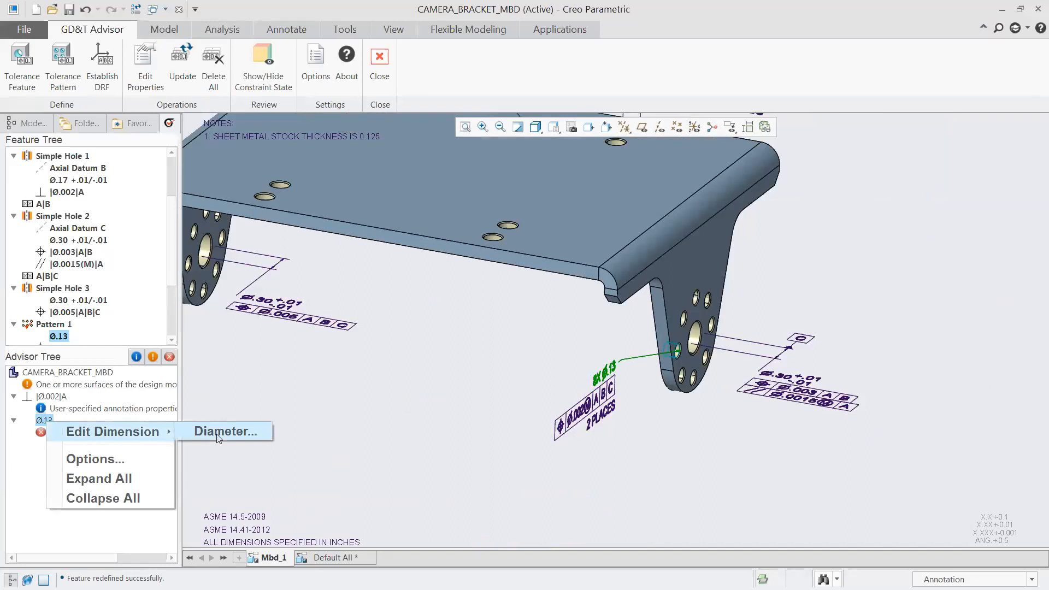
{"action": "left_click", "coordinate": [253, 431]}
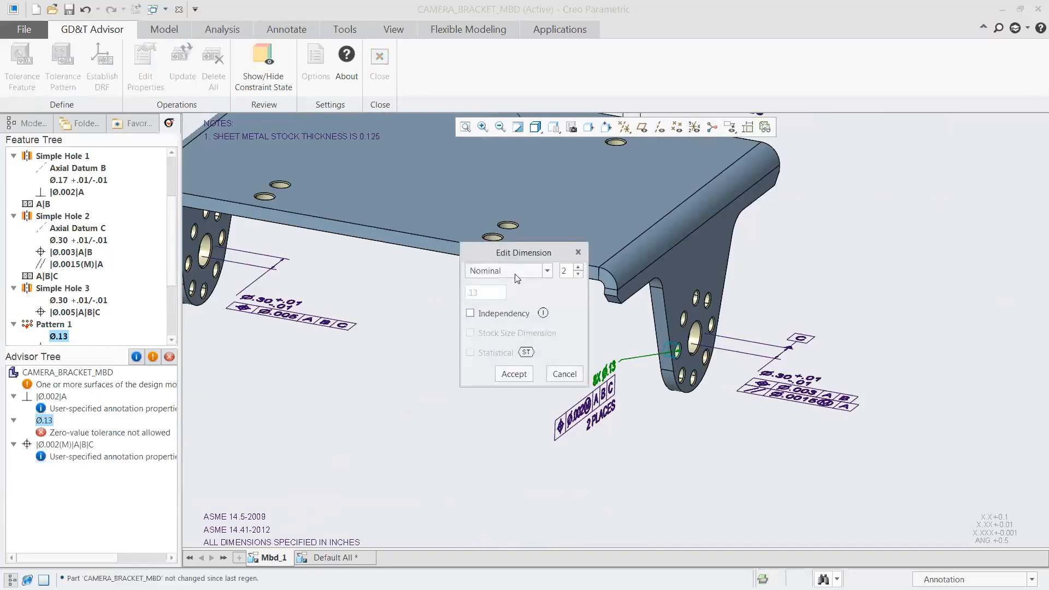
{"action": "left_click", "coordinate": [517, 271]}
{"action": "left_click", "coordinate": [506, 297]}
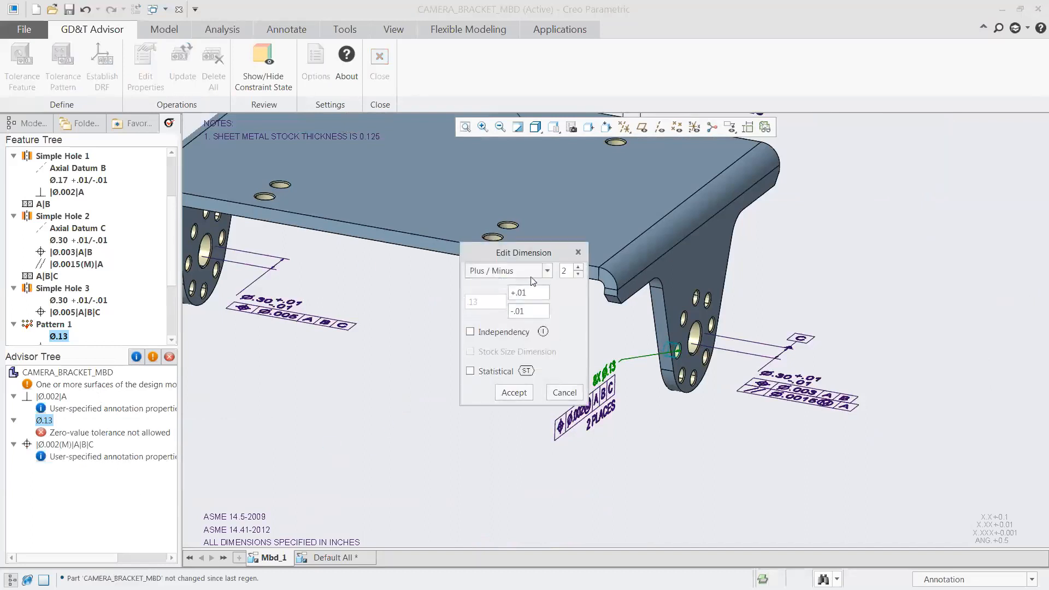
{"action": "left_click", "coordinate": [579, 267]}
{"action": "left_click", "coordinate": [512, 398]}
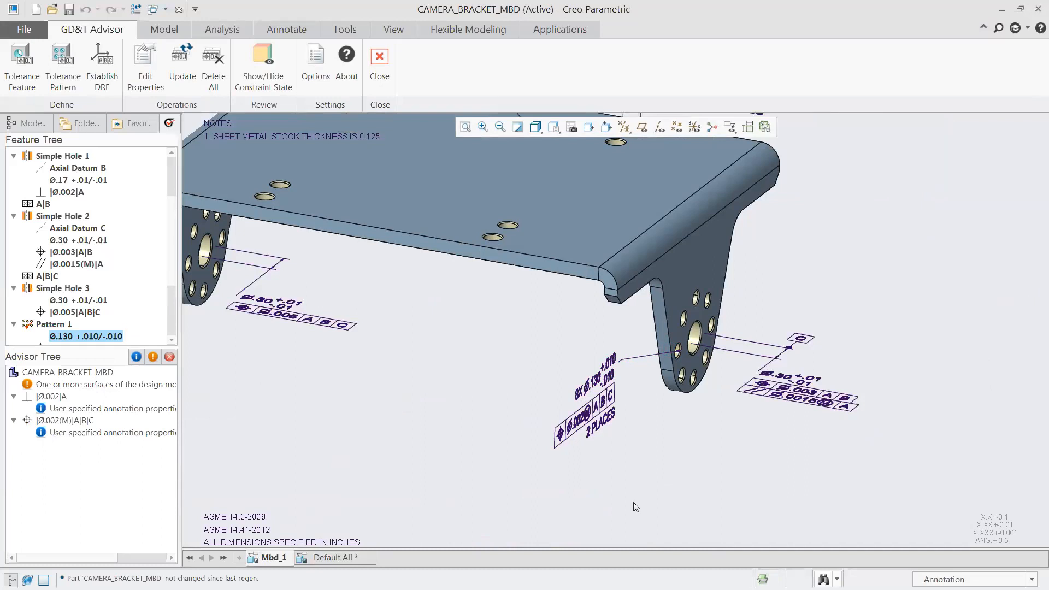
Show the constraint state on the whole bracket to check which surfaces are constrained
{"action": "key", "text": "ctrl+d"}
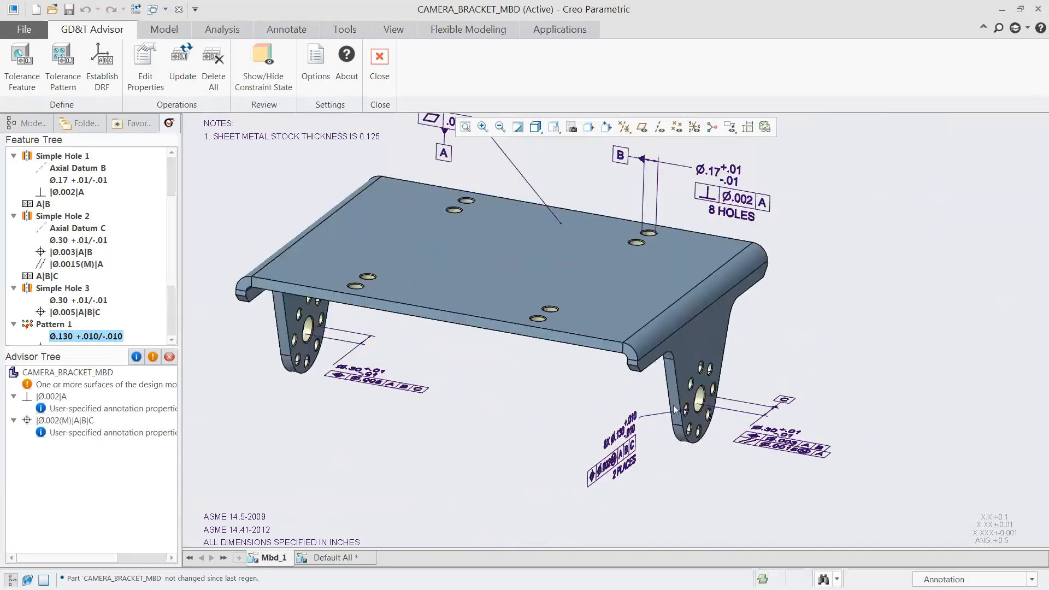
{"action": "left_click", "coordinate": [265, 54]}
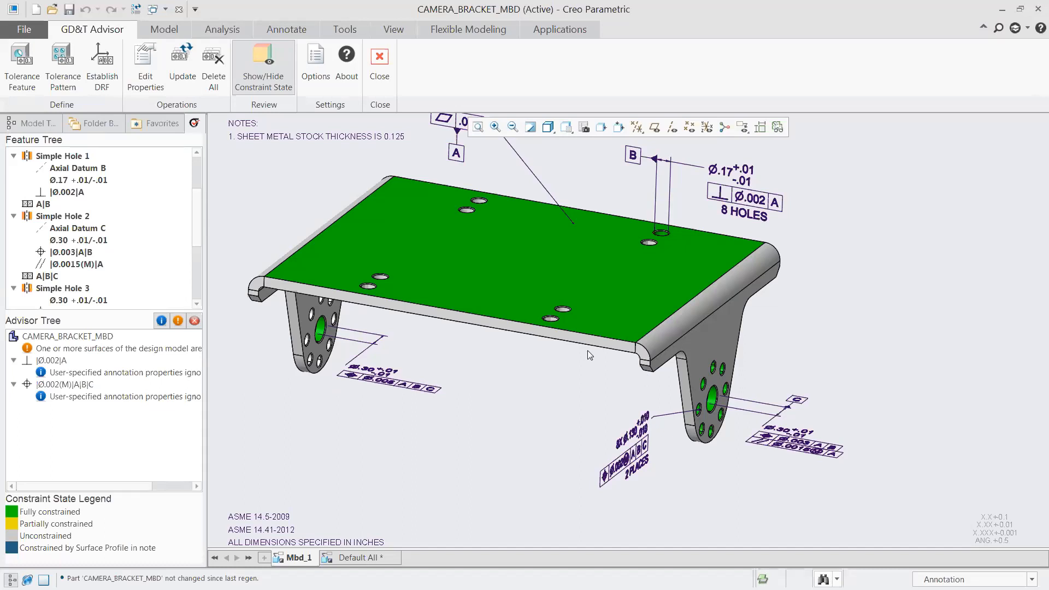
{"action": "mouse_move", "coordinate": [588, 349]}
{"action": "middle_mouse_down"}
{"action": "mouse_move", "coordinate": [606, 342]}
{"action": "mouse_move", "coordinate": [598, 330]}
{"action": "mouse_move", "coordinate": [588, 335]}
{"action": "mouse_move", "coordinate": [602, 385]}
{"action": "middle_mouse_up"}
{"action": "scroll", "coordinate": [623, 399], "scroll_direction": "down", "scroll_amount": 3}
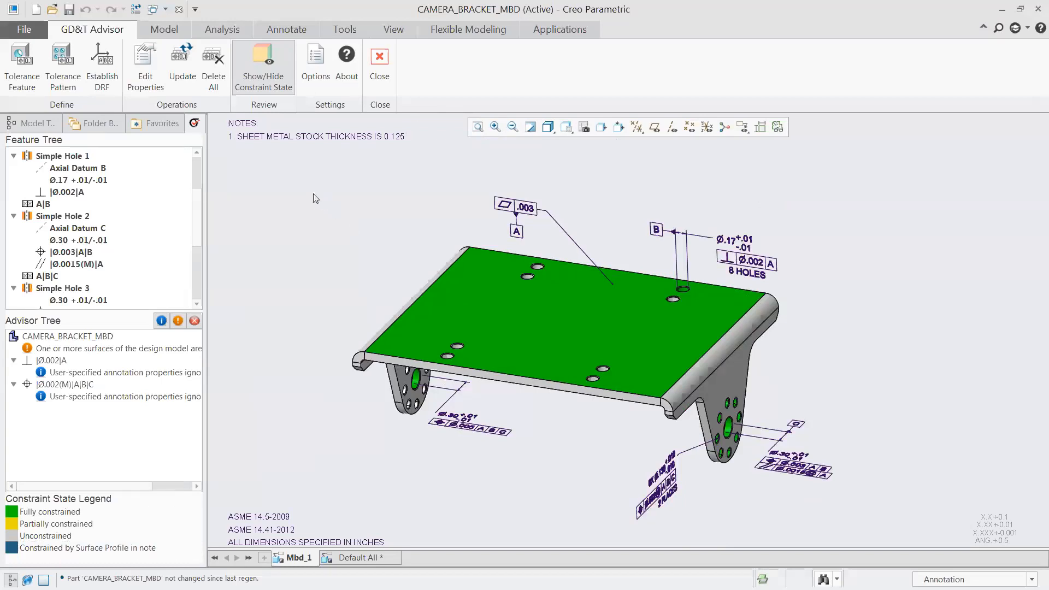
Add the General Profile note with a tolerance of .002 to the part's displayed notes, accept the properties and close GD&T Advisor
{"action": "left_click", "coordinate": [144, 57]}
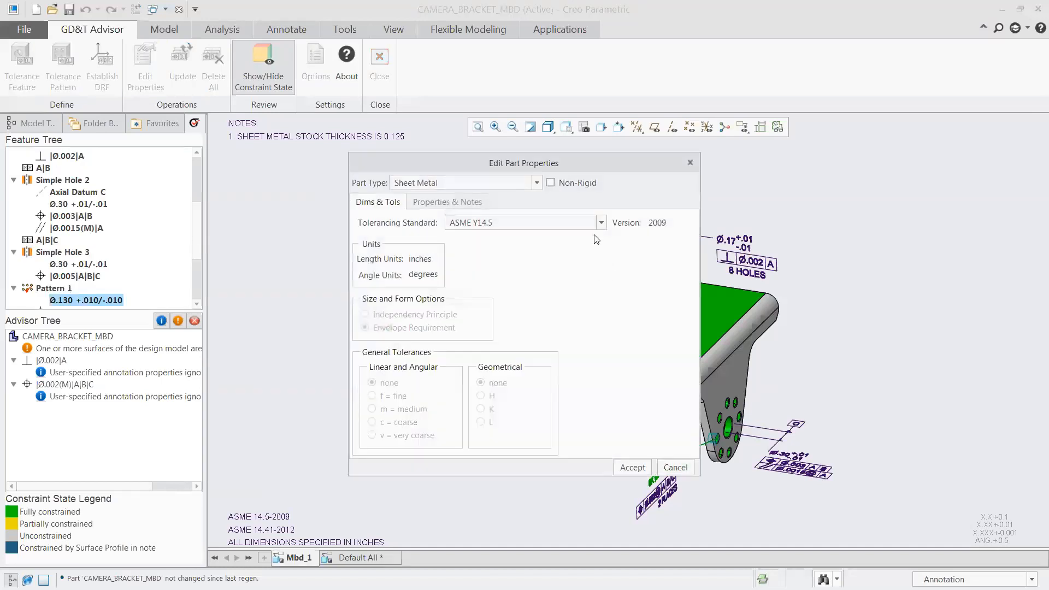
{"action": "left_click", "coordinate": [448, 203]}
{"action": "left_click", "coordinate": [570, 264]}
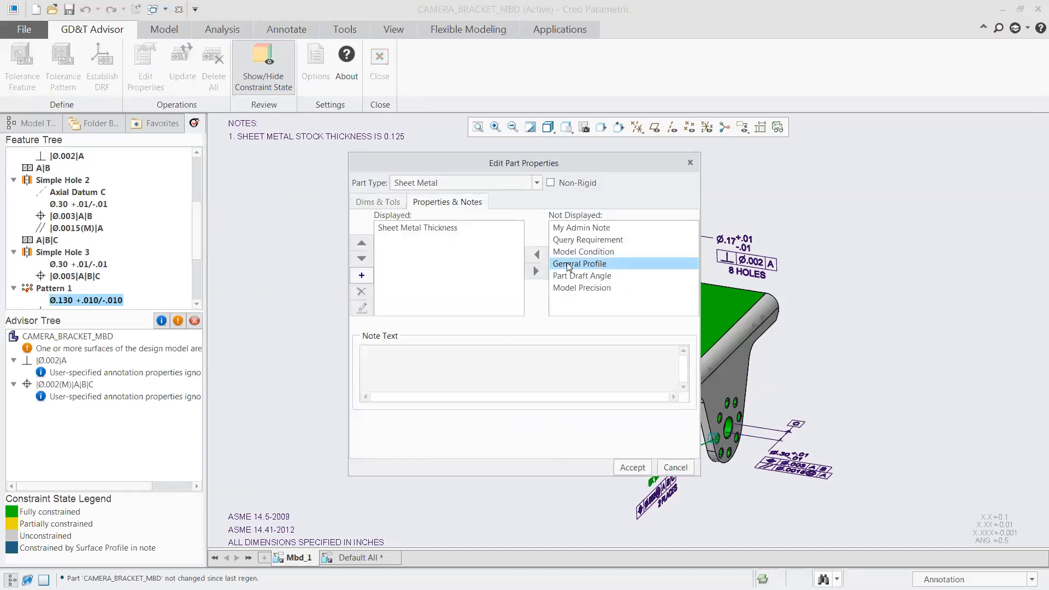
{"action": "left_click", "coordinate": [537, 254]}
{"action": "left_click", "coordinate": [416, 240]}
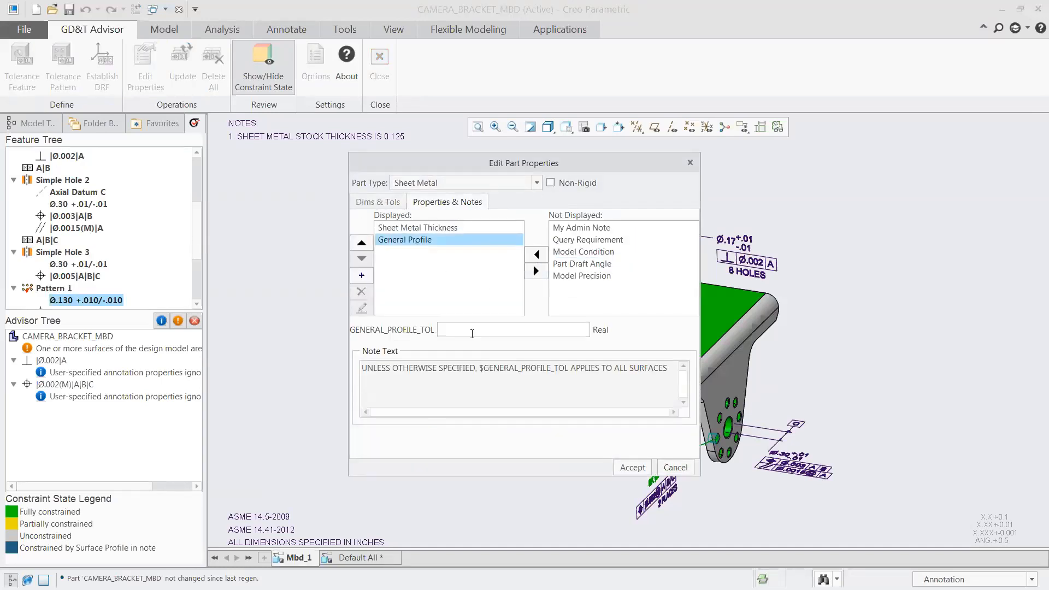
{"action": "type", "text": ".002"}
{"action": "left_click", "coordinate": [632, 467]}
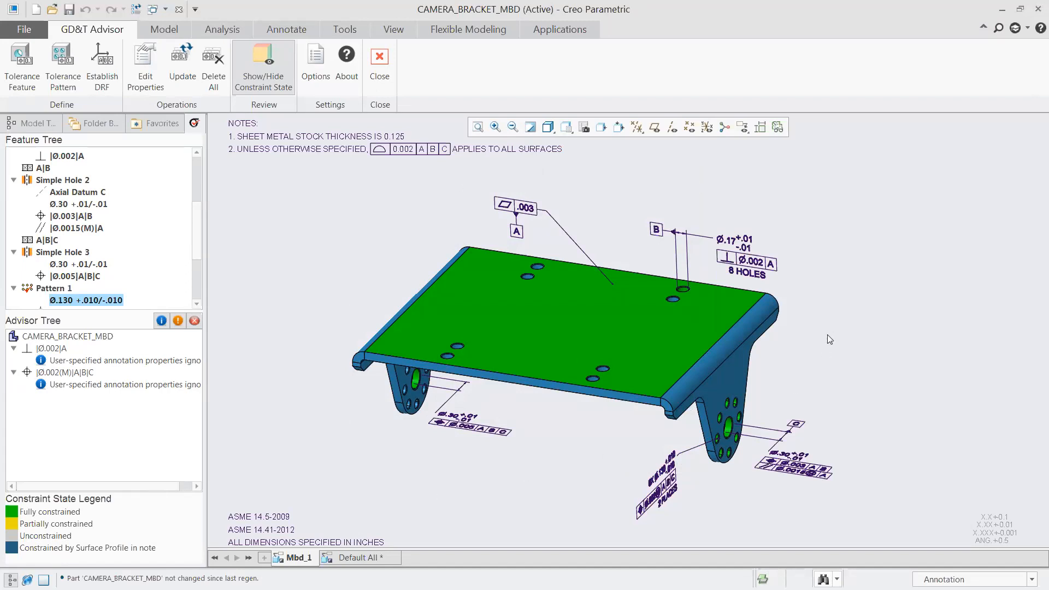
{"action": "left_click", "coordinate": [385, 68]}
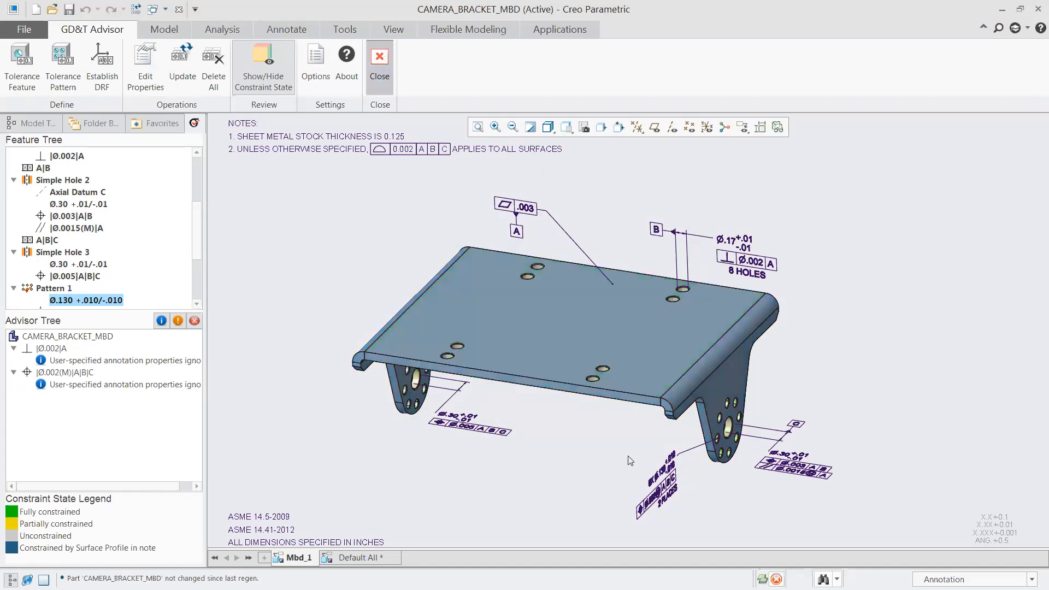
Move the left lug's center-hole diameter callout to the FRONT datum plane
{"action": "left_click", "coordinate": [468, 425]}
{"action": "right_click", "coordinate": [468, 425]}
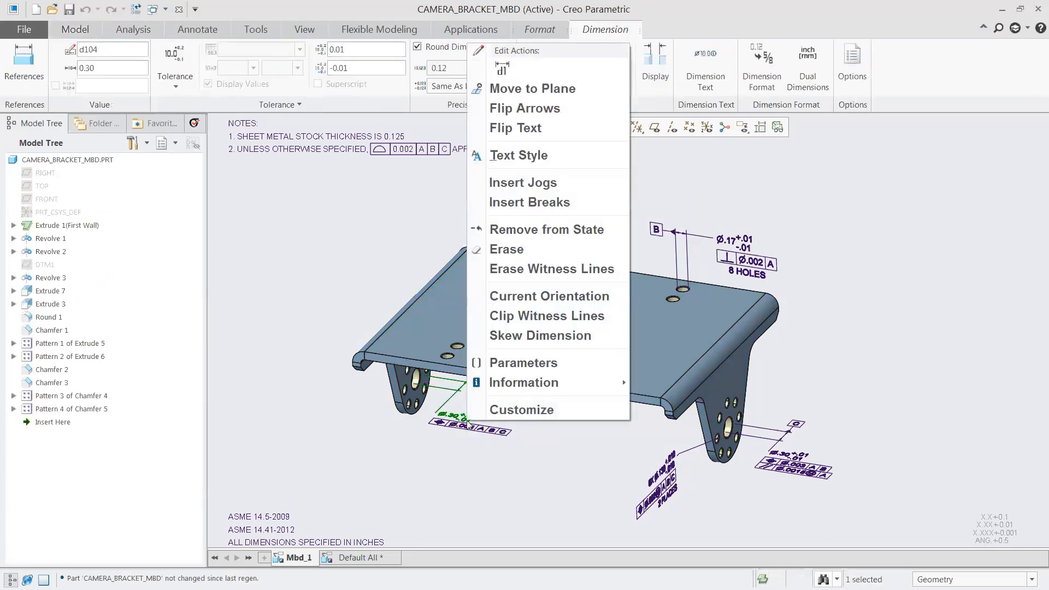
{"action": "left_click", "coordinate": [535, 88]}
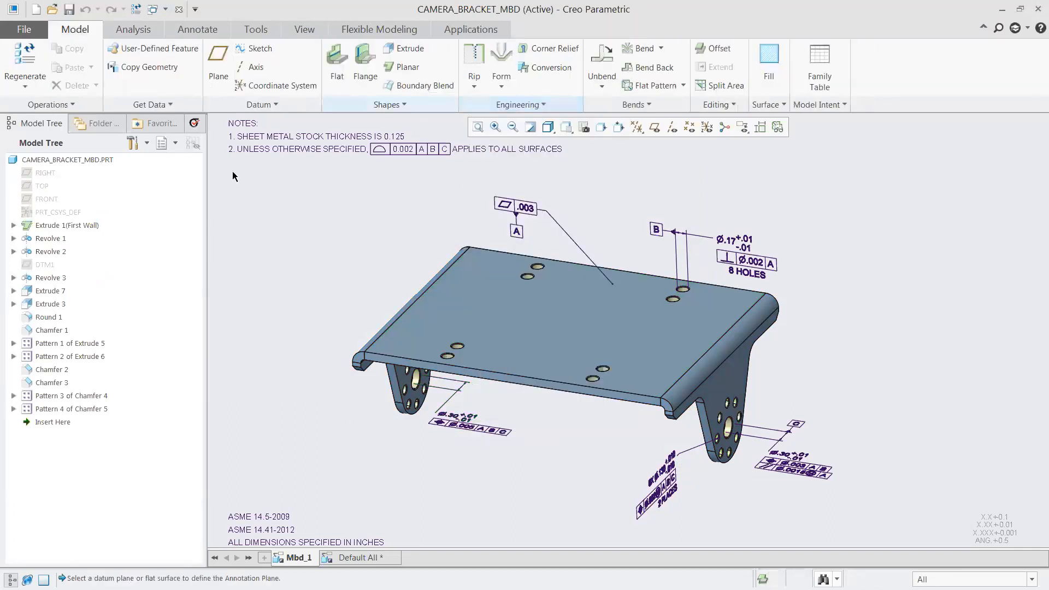
{"action": "left_click", "coordinate": [46, 199]}
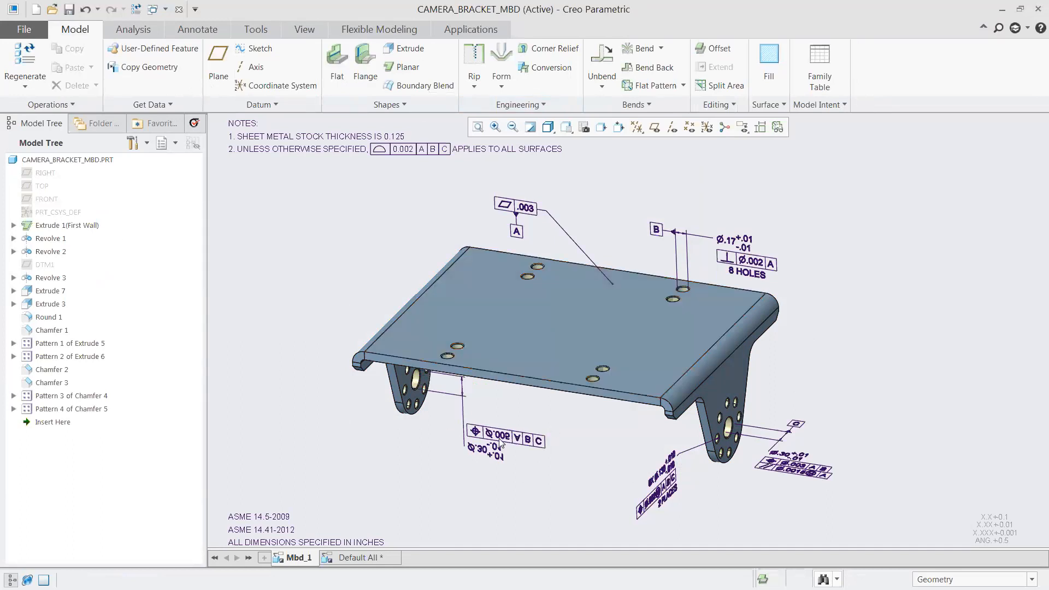
Flip the viewing direction of the left lug's hole callout, set its text rotation to 180 and accept the annotation plane
{"action": "right_click", "coordinate": [499, 439]}
{"action": "left_click", "coordinate": [432, 454]}
{"action": "left_click", "coordinate": [484, 452]}
{"action": "right_click", "coordinate": [485, 455]}
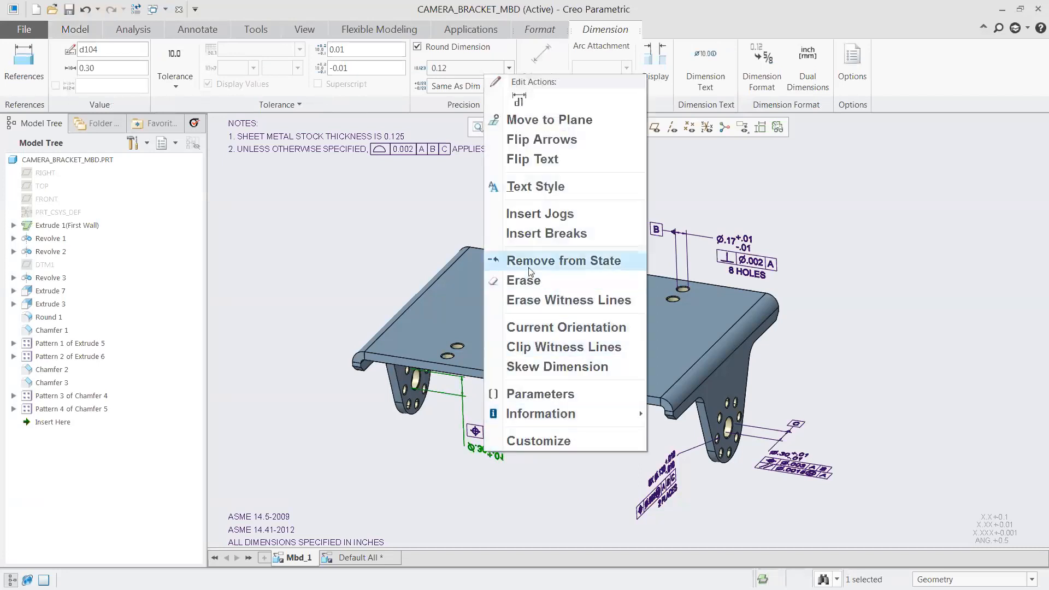
{"action": "left_click", "coordinate": [535, 327]}
{"action": "left_click", "coordinate": [921, 300]}
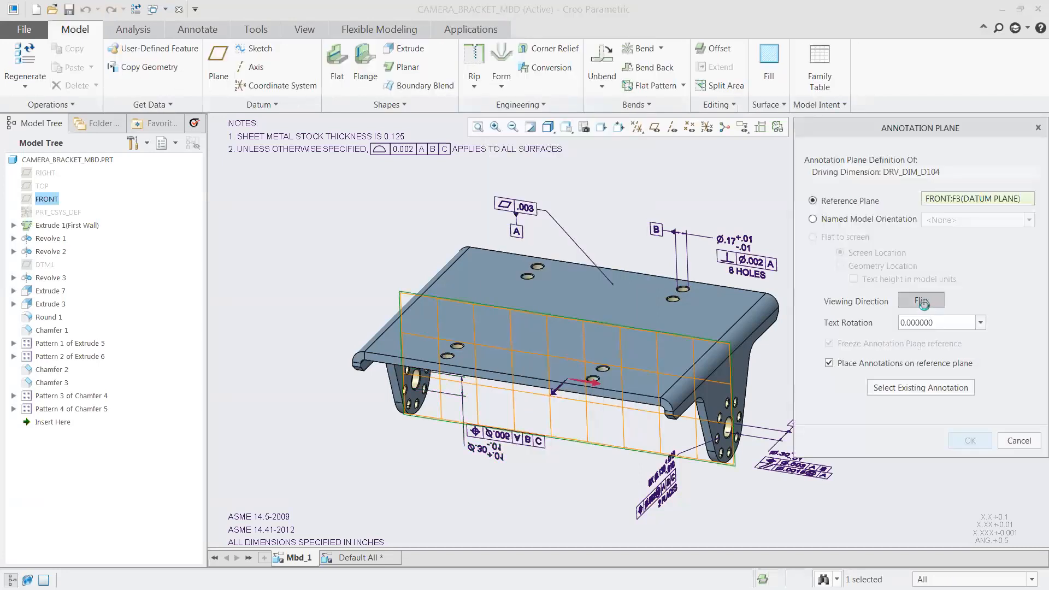
{"action": "left_click", "coordinate": [933, 323]}
{"action": "type", "text": "180"}
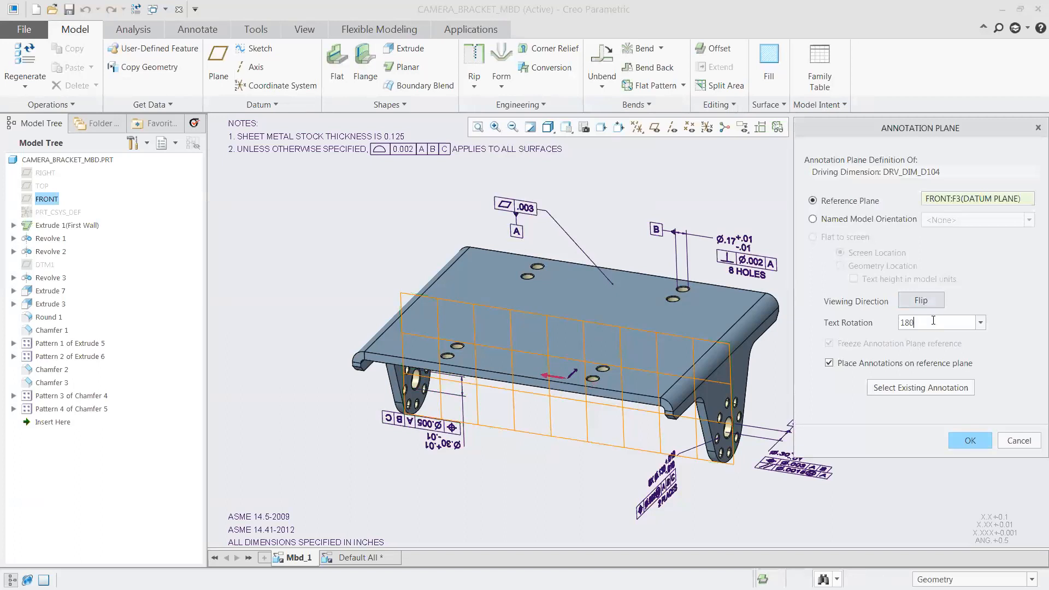
{"action": "key", "text": "Return"}
{"action": "left_click", "coordinate": [970, 441]}
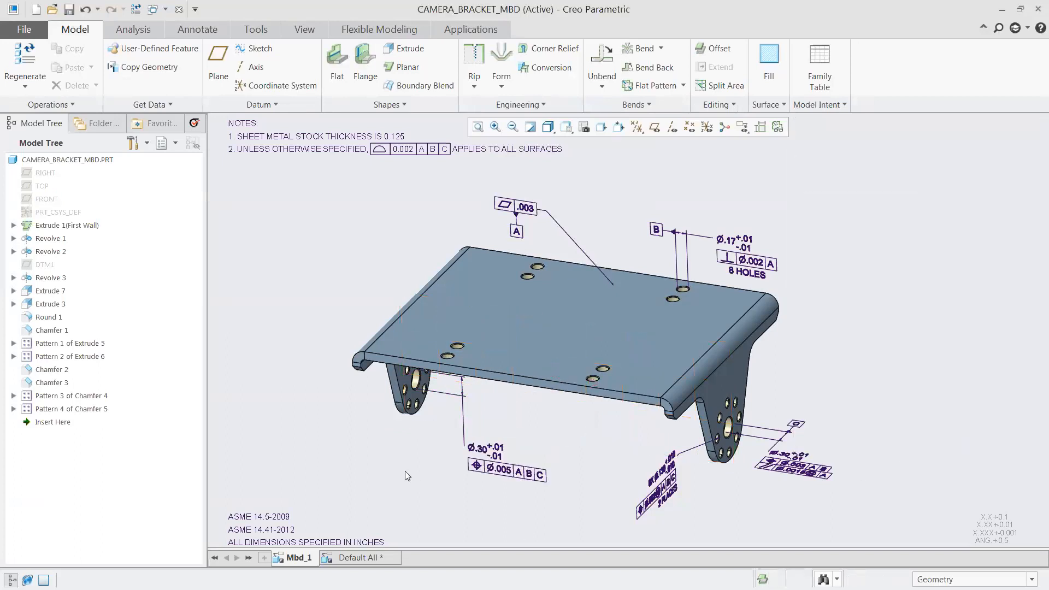
Review the annotations of the Mbd_1 state and the properties of the left lug hole's position tolerance
{"action": "middle_click_drag", "start_coordinate": [502, 447], "coordinate": [506, 444]}
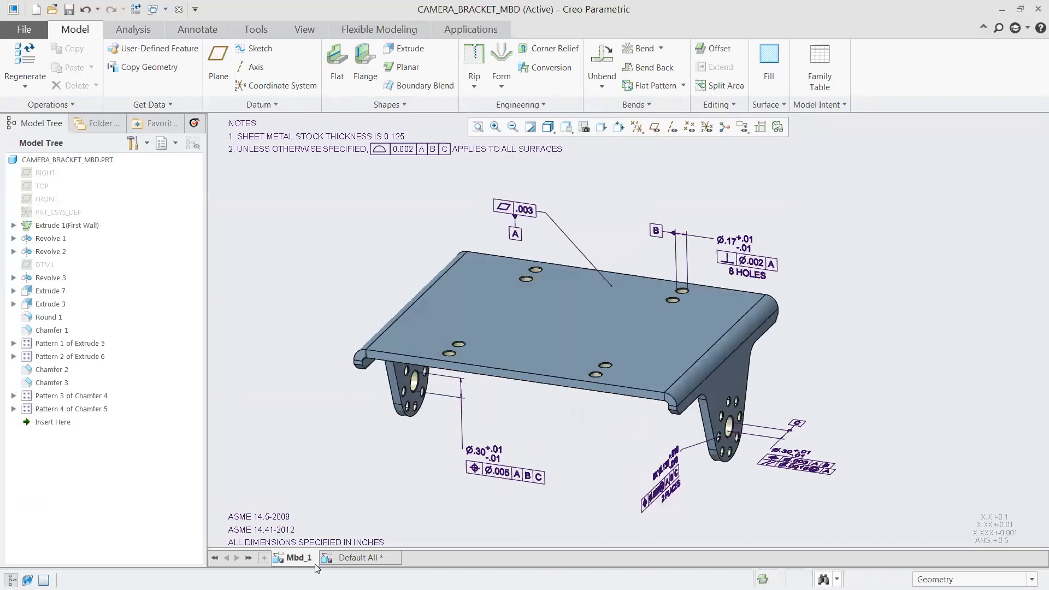
{"action": "left_click", "coordinate": [201, 31]}
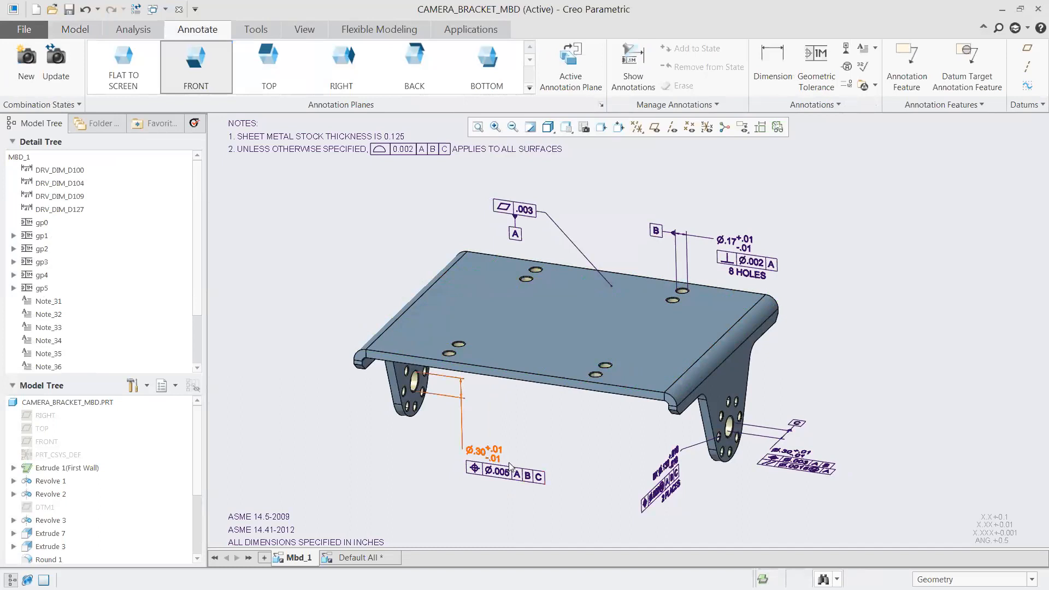
{"action": "left_click", "coordinate": [493, 459]}
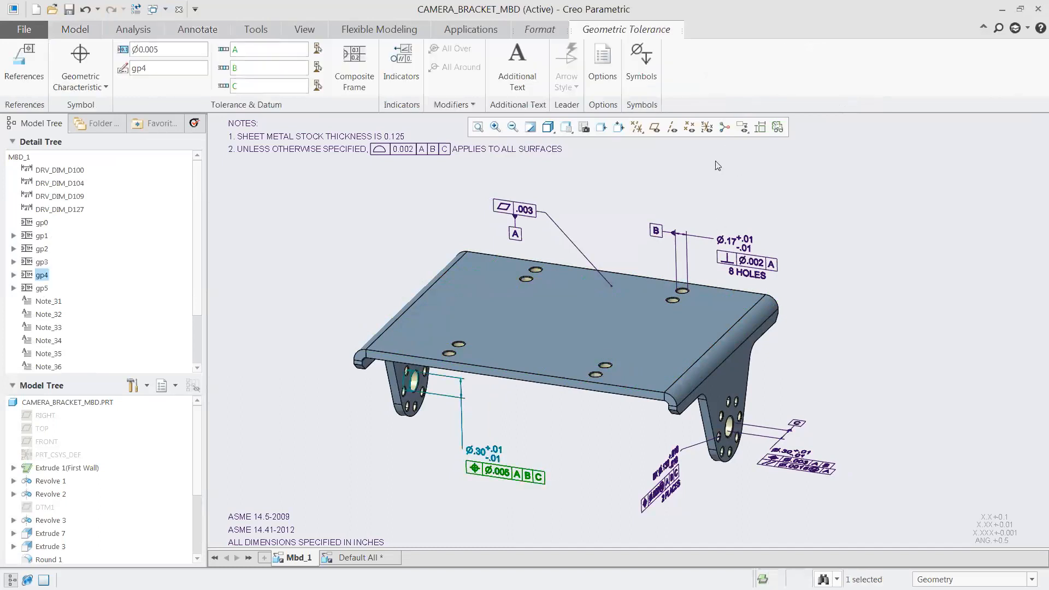
{"action": "left_click", "coordinate": [622, 206]}
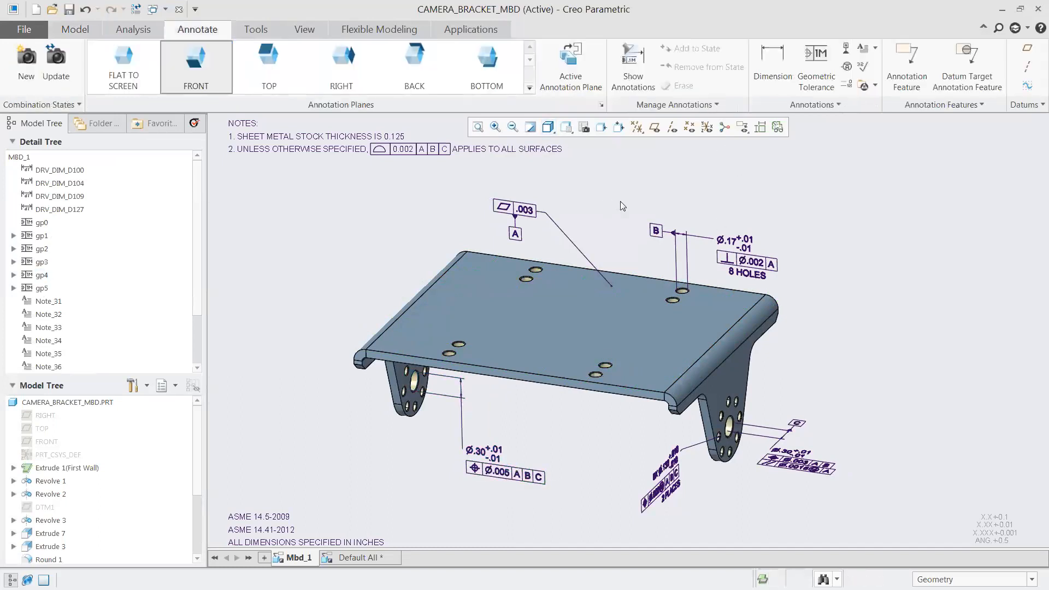